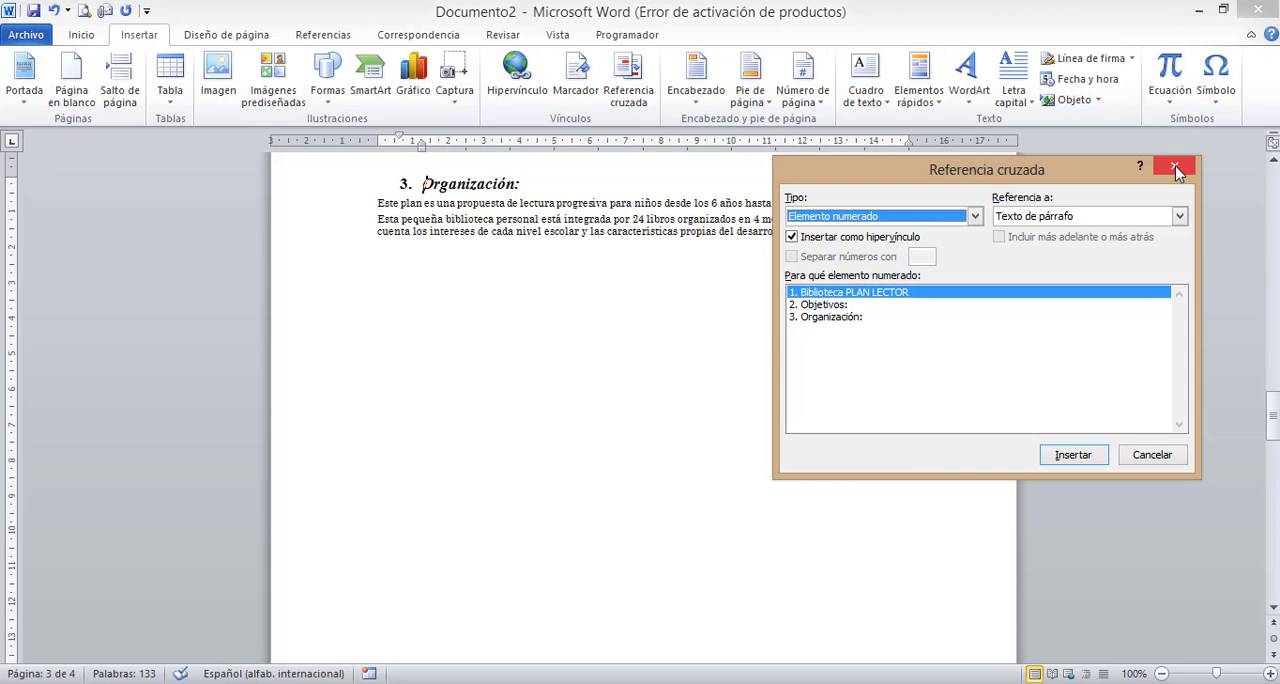
- Close the cross-reference dialog and review the three numbered sections: Biblioteca PLAN LECTOR, Objetivos and Organización
click(1176, 172)
drag(1273, 412, 1271, 163)
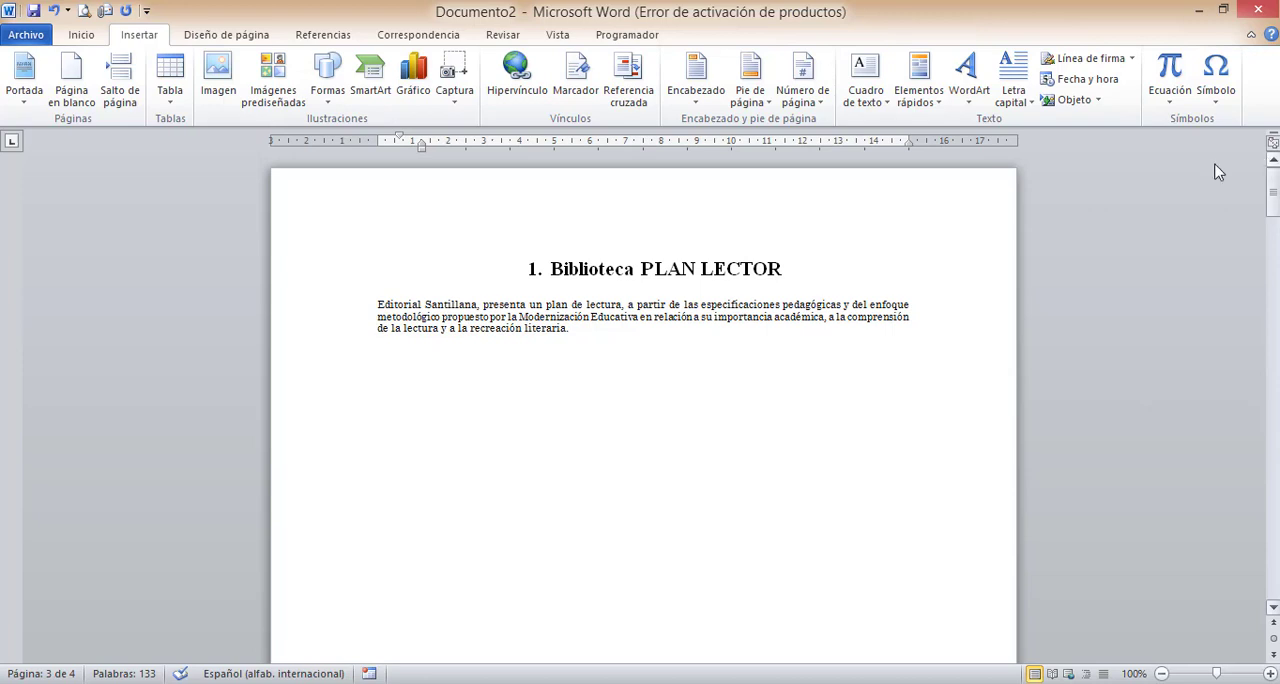
drag(576, 326, 552, 260)
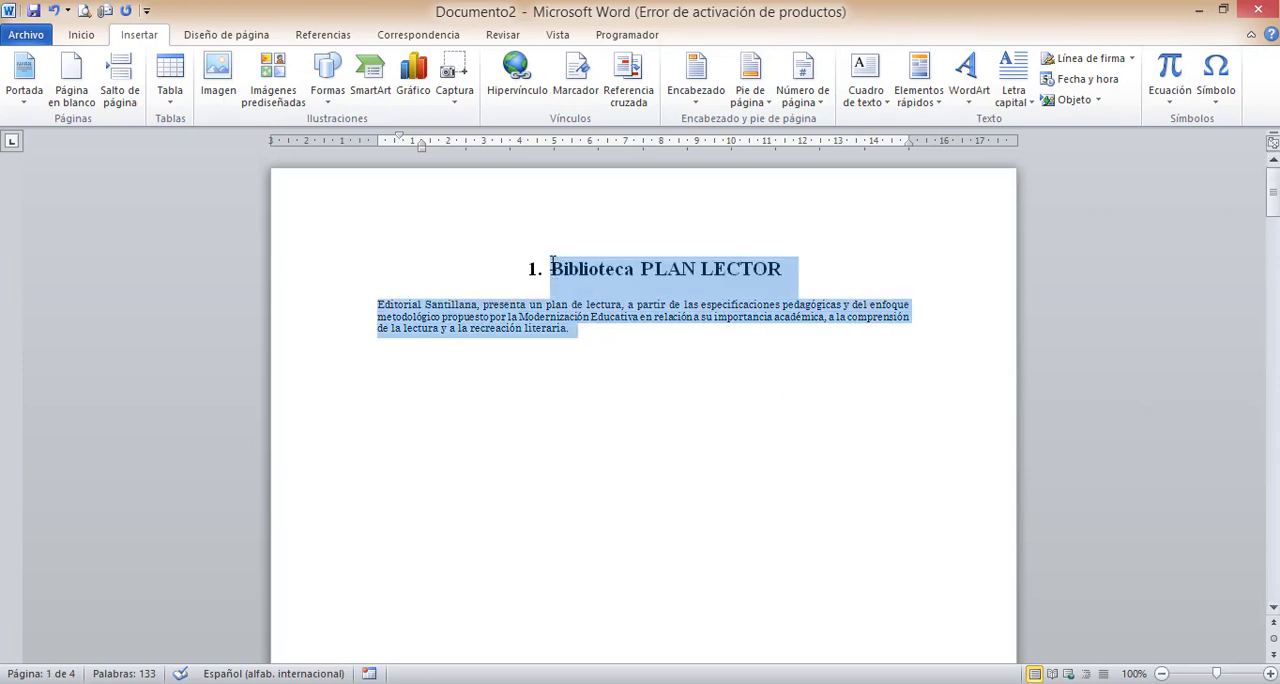
click(767, 347)
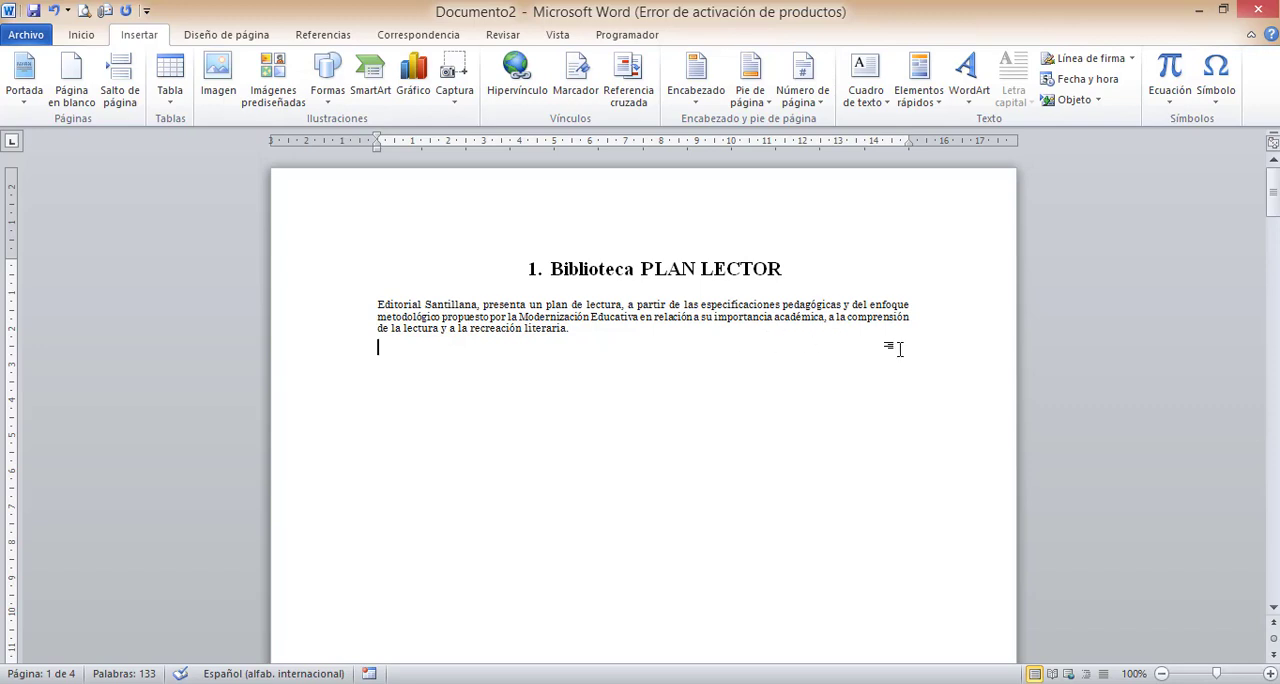
drag(1273, 200, 1275, 304)
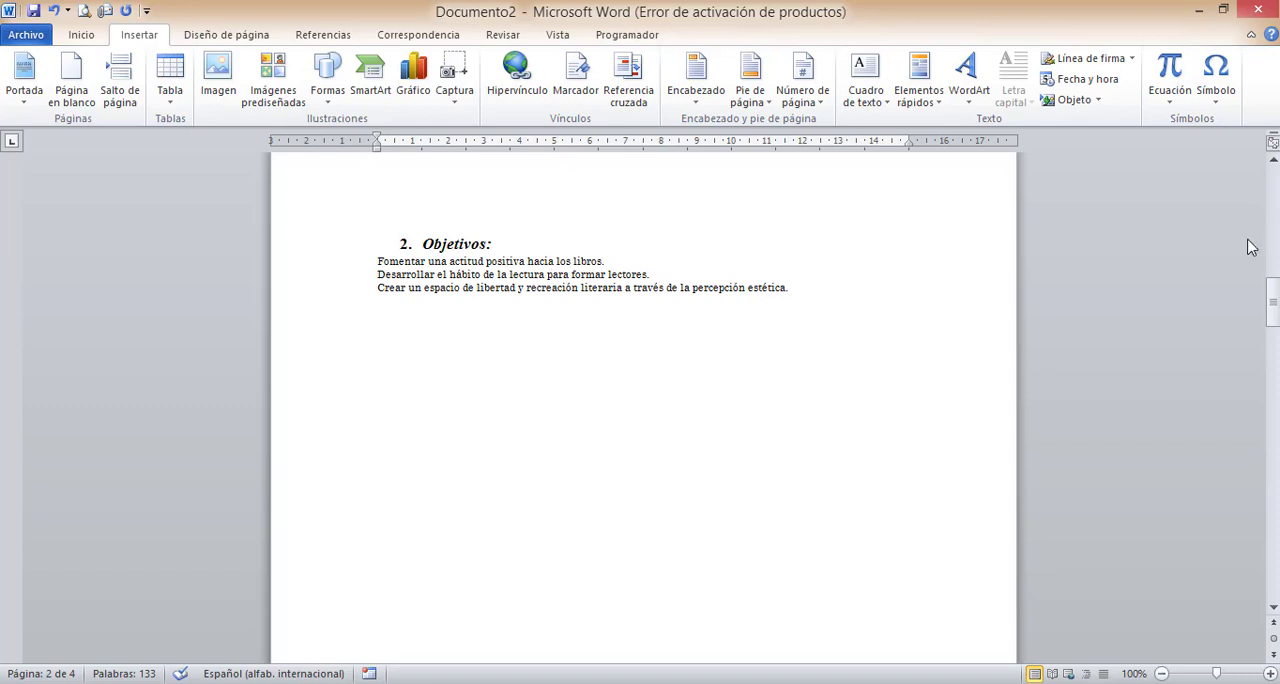
drag(1273, 300, 1270, 408)
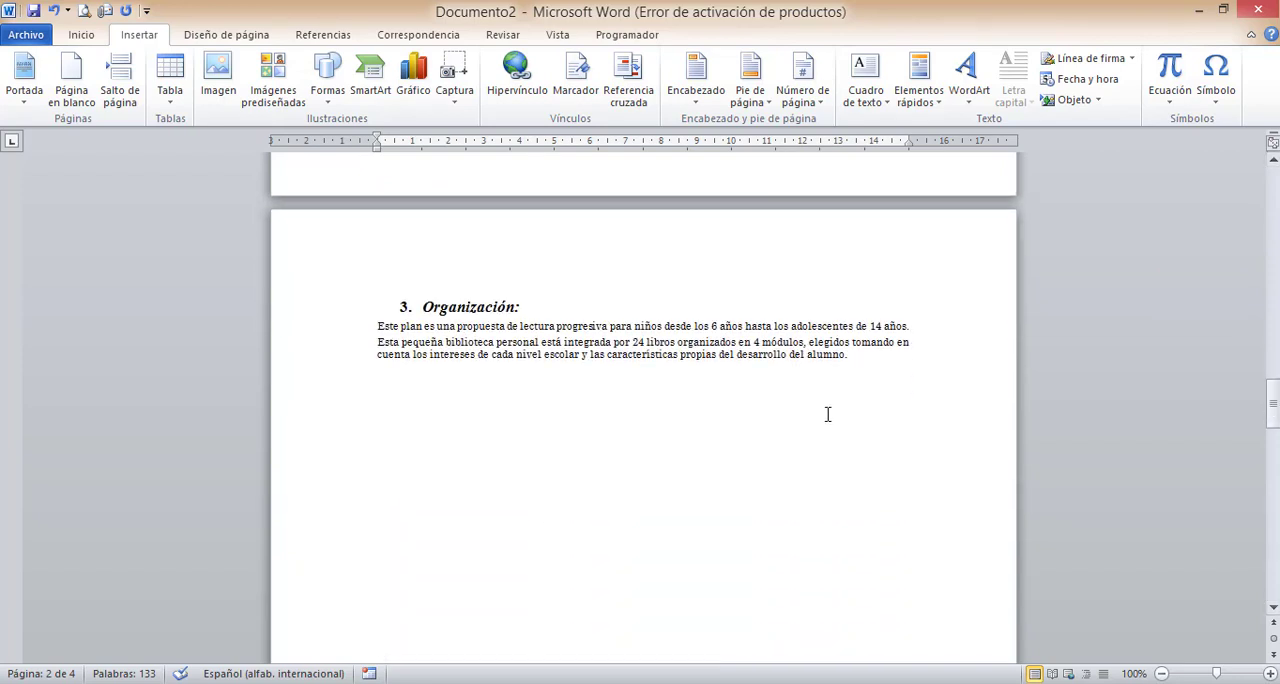
click(576, 344)
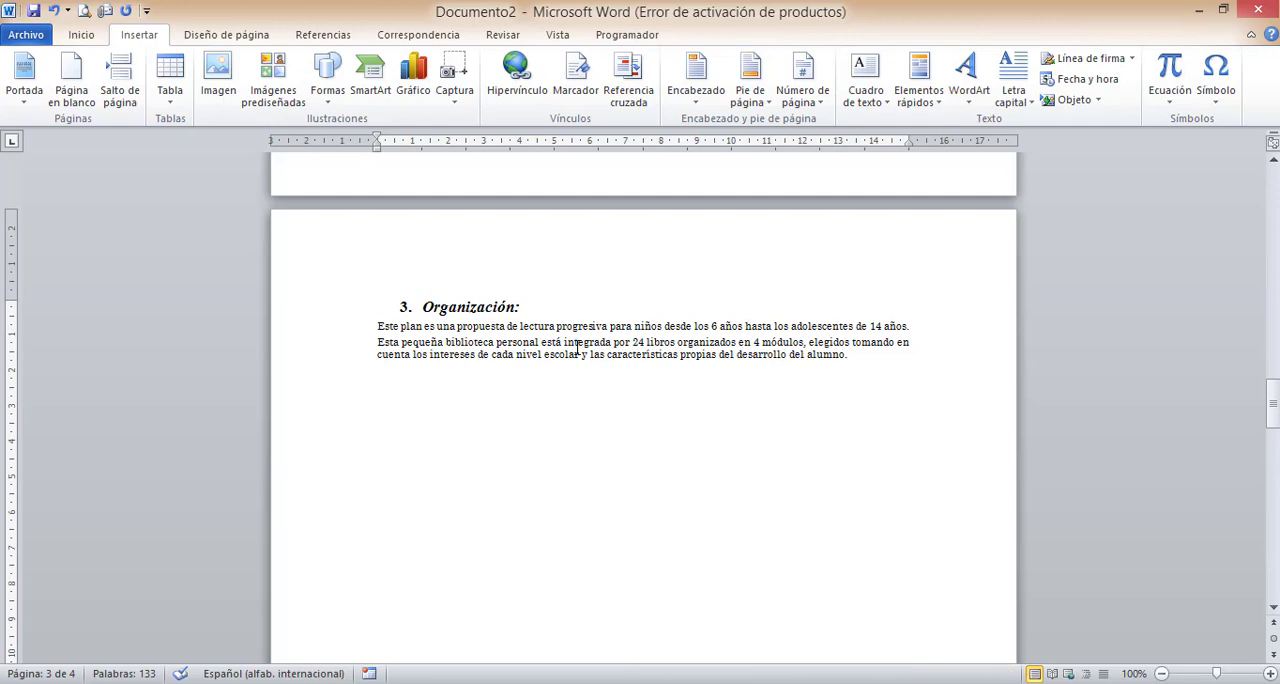
drag(740, 326, 781, 325)
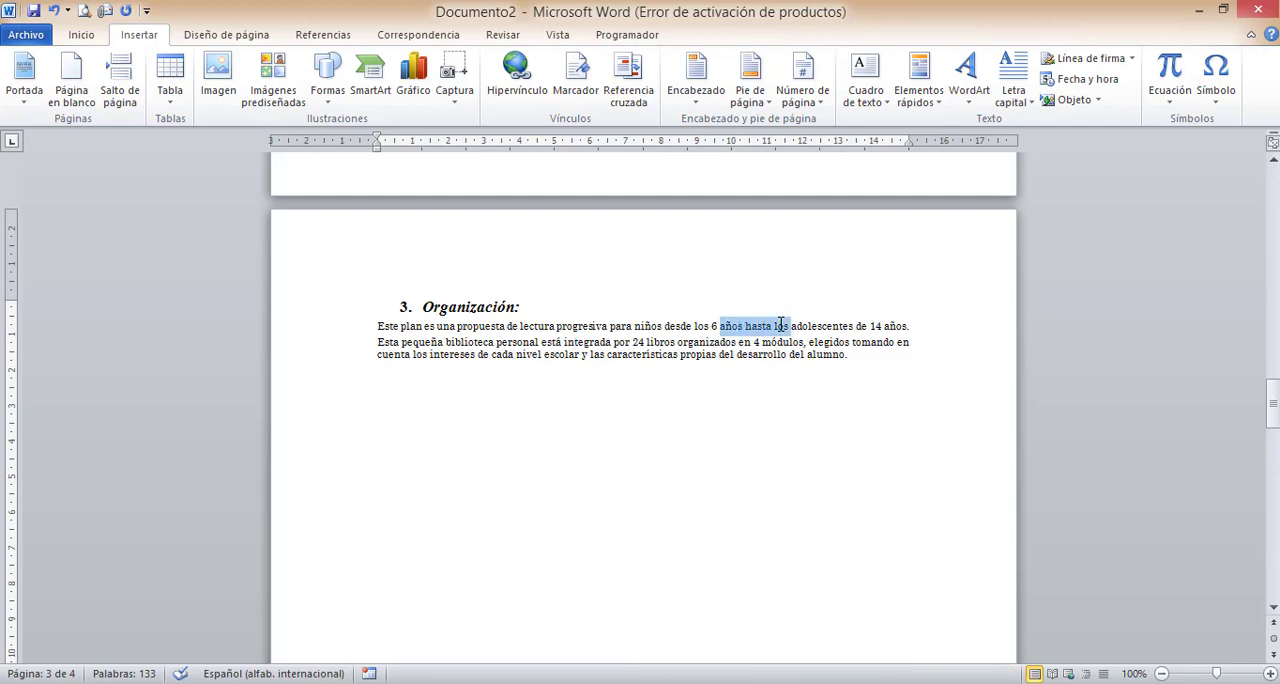
click(781, 325)
drag(381, 353, 474, 355)
click(601, 355)
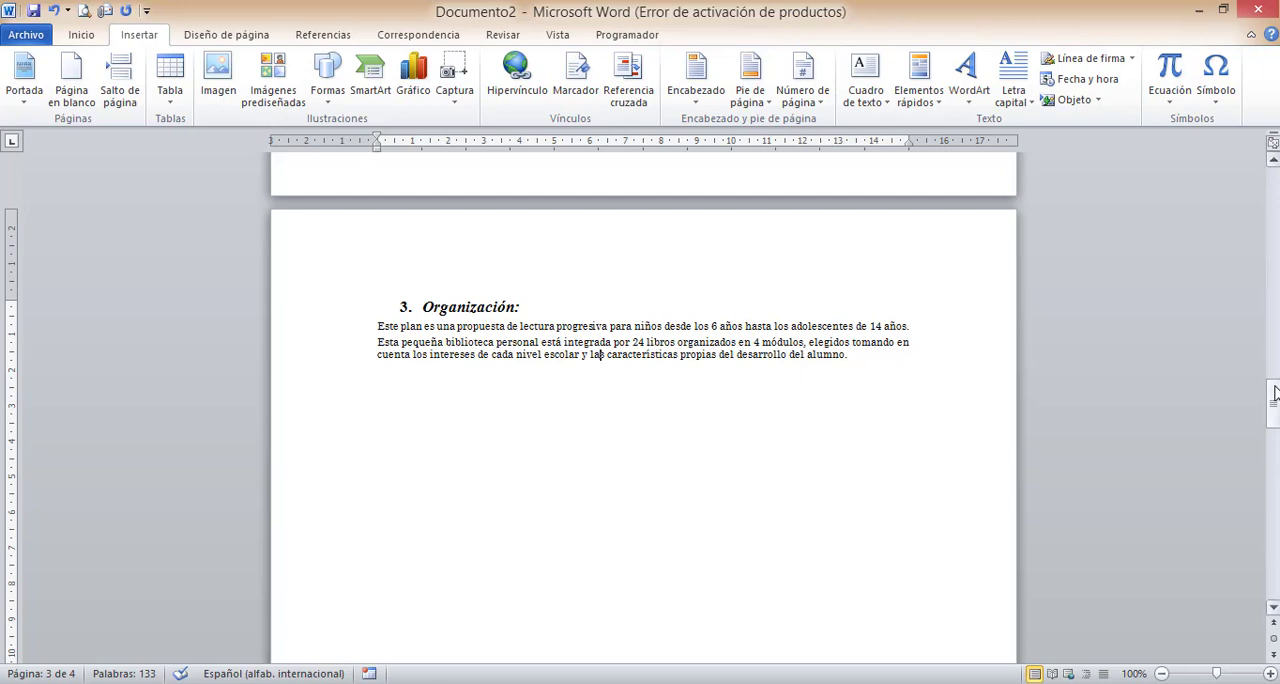
drag(1272, 400, 1274, 328)
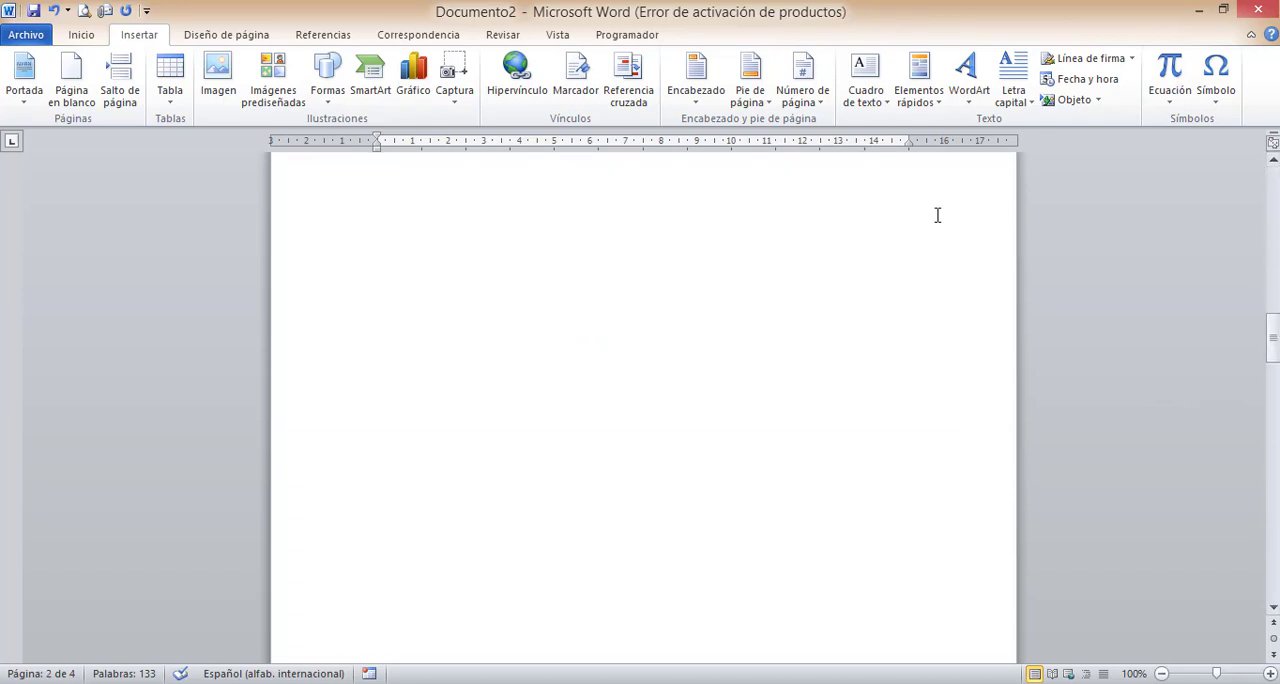
- Open the cross-reference dialog and look through the types Título, Marcador, Nota al final, Ecuación, Tabla and Ilustración
click(629, 90)
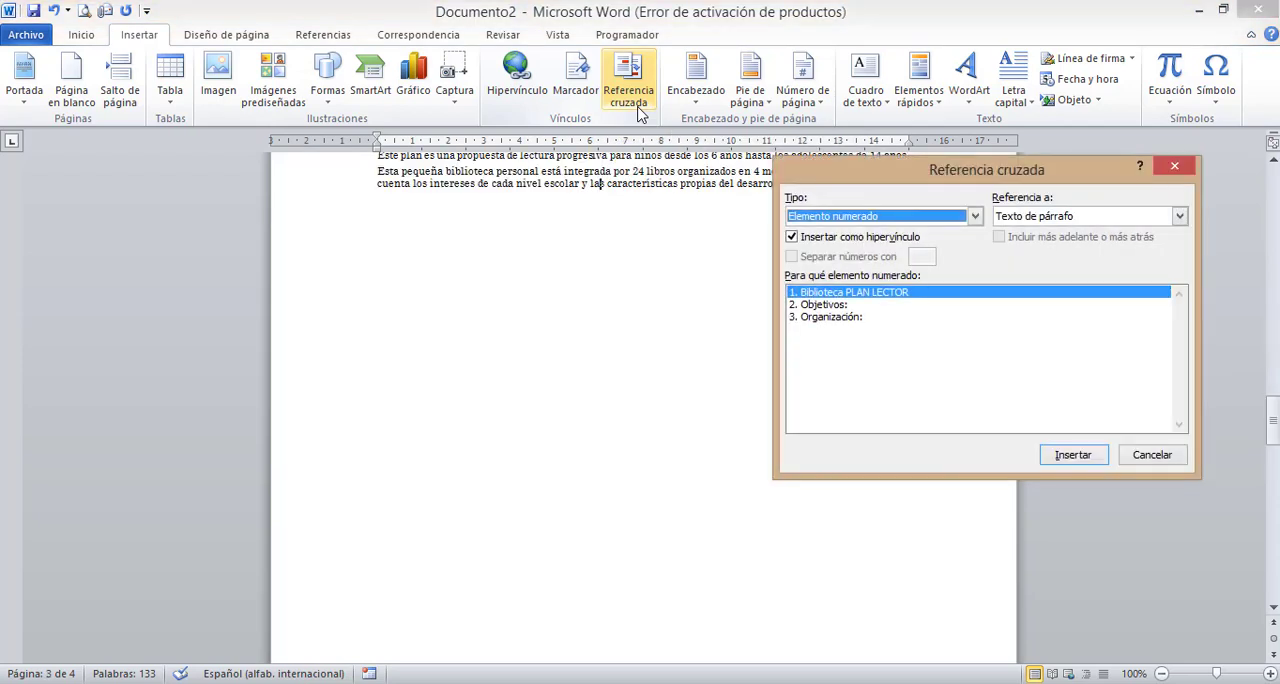
click(974, 217)
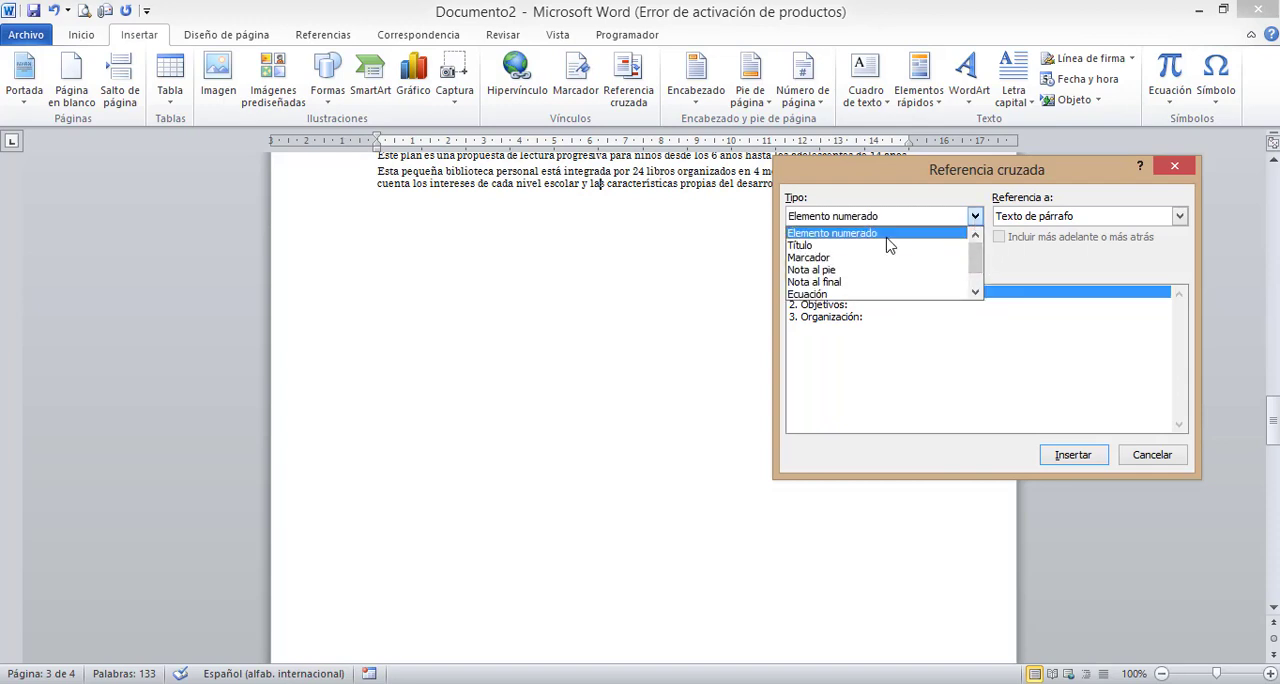
click(816, 246)
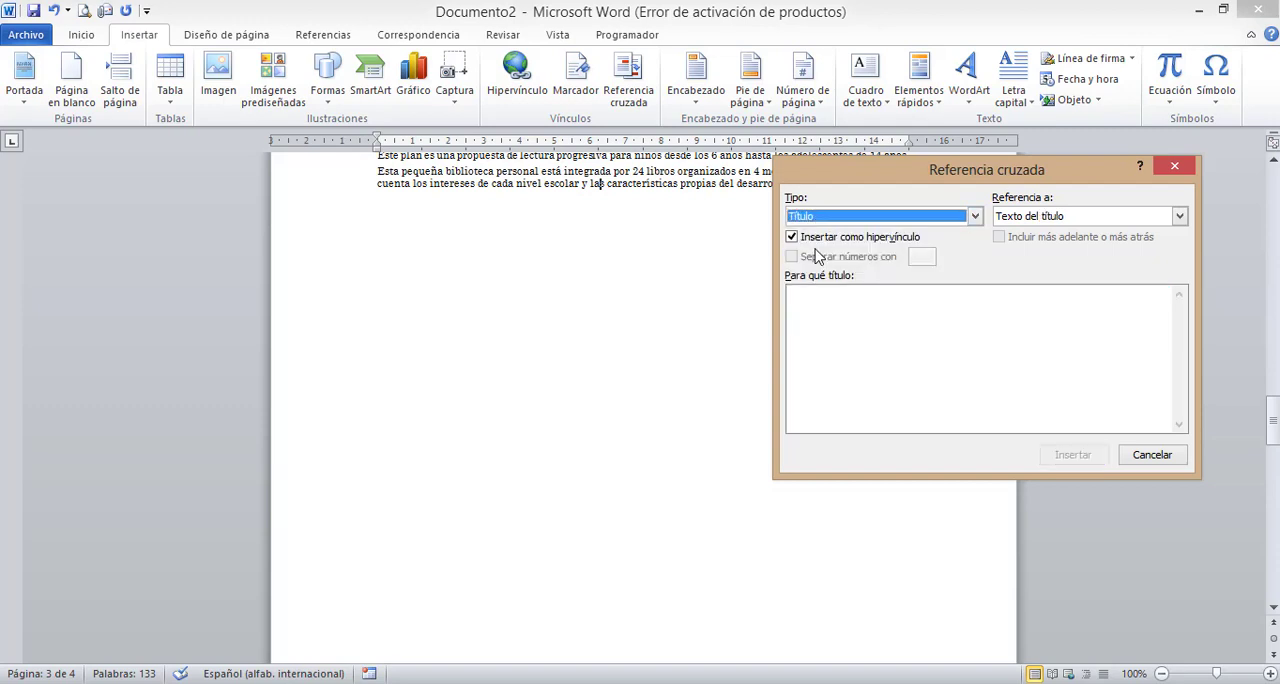
click(975, 217)
click(921, 259)
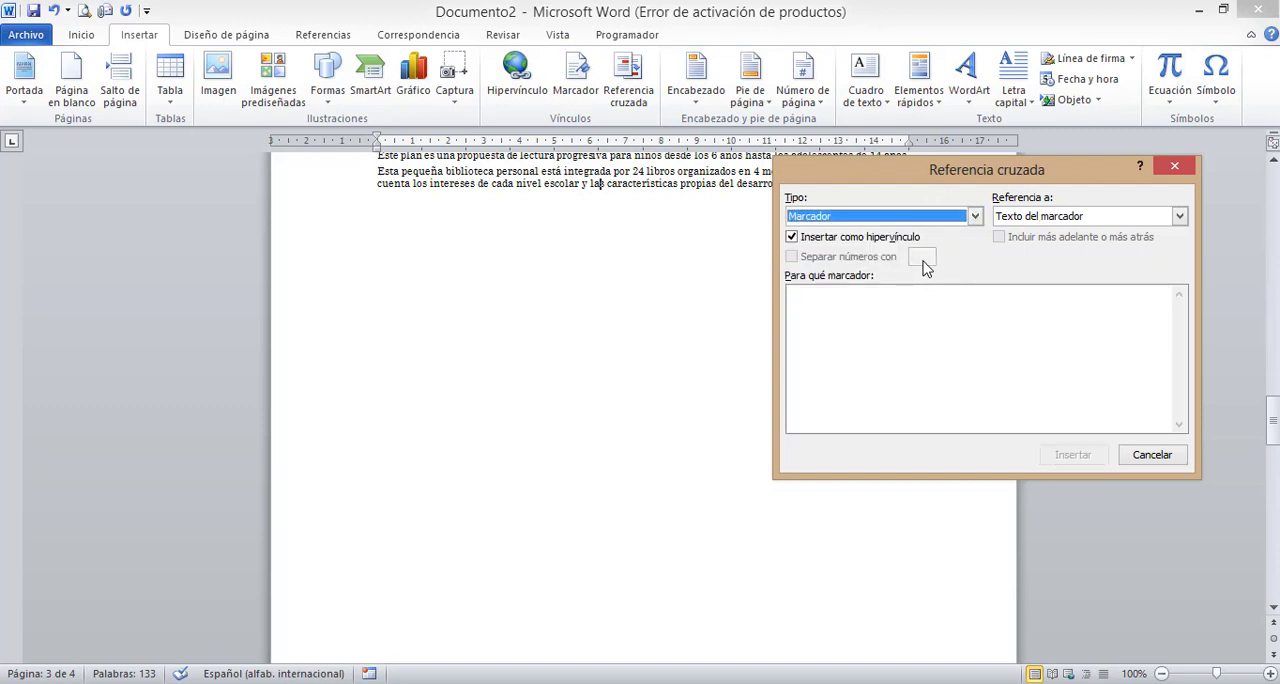
click(979, 219)
click(906, 282)
click(976, 216)
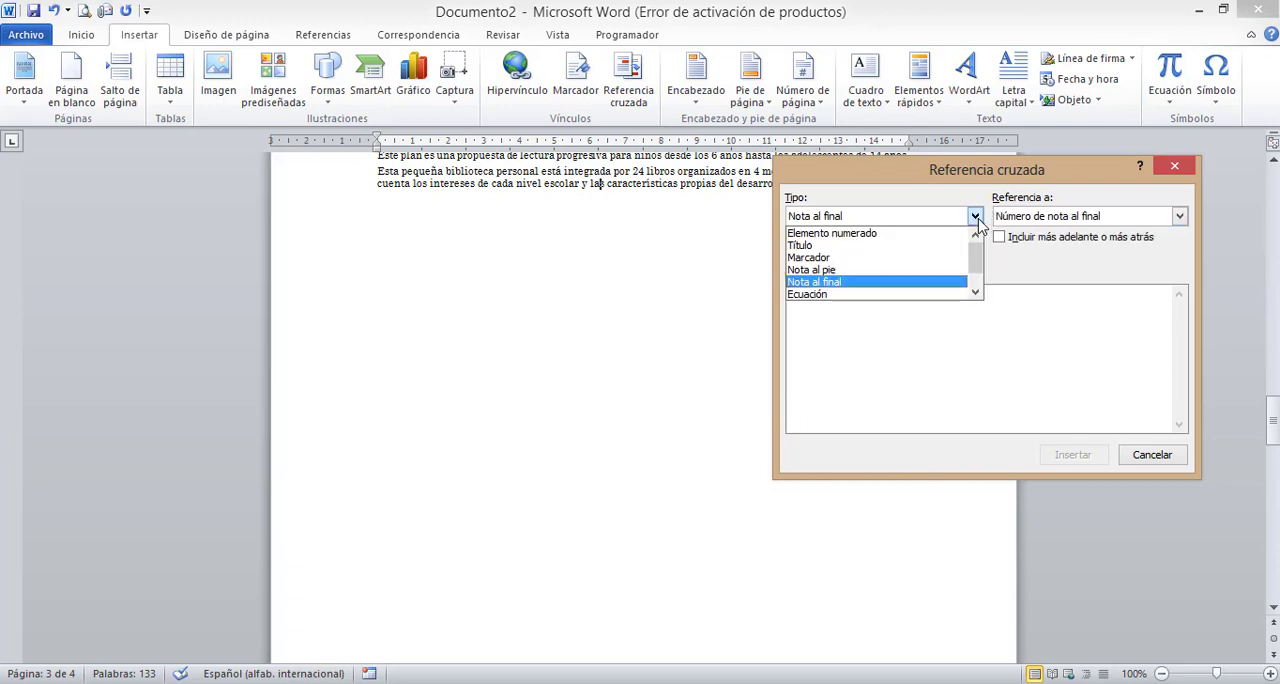
click(918, 294)
click(975, 216)
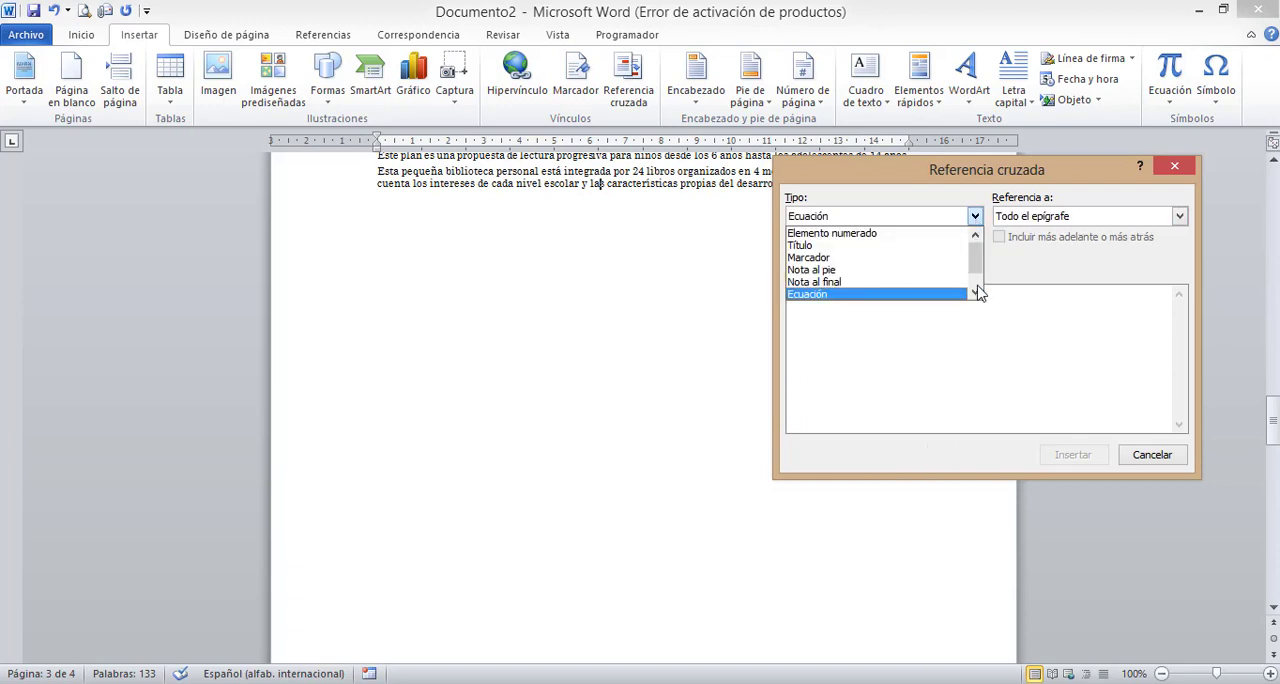
drag(979, 265, 980, 292)
click(923, 292)
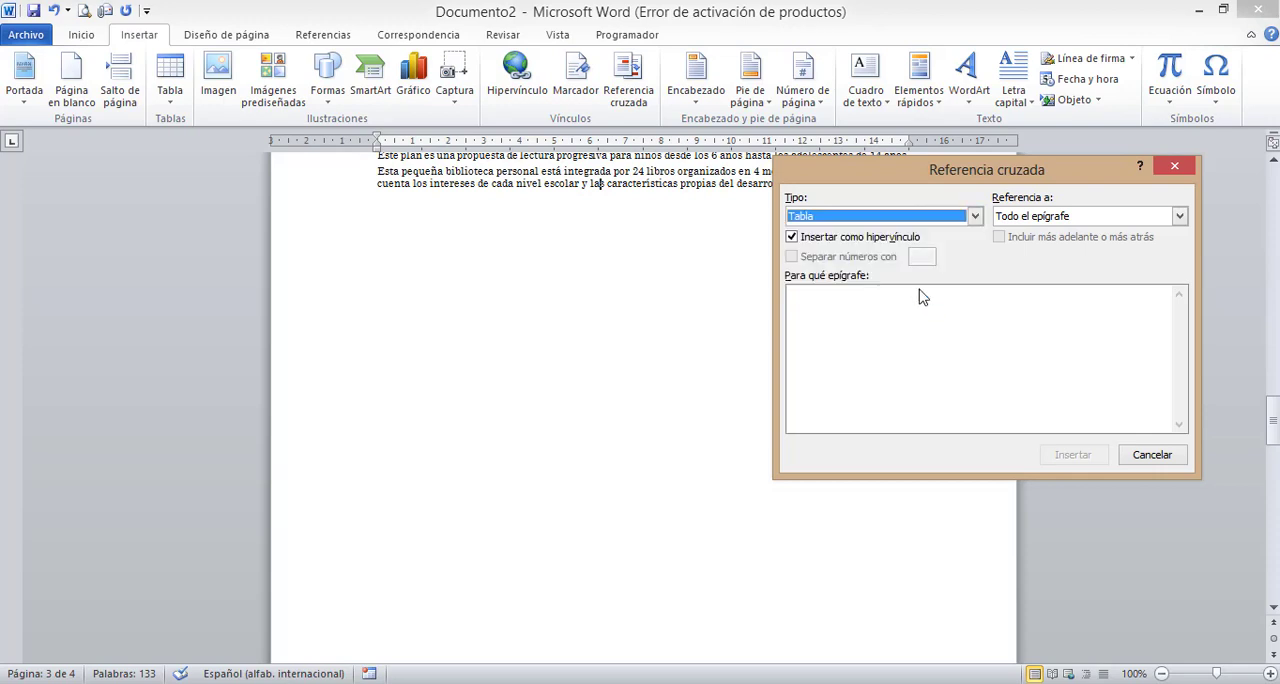
click(976, 216)
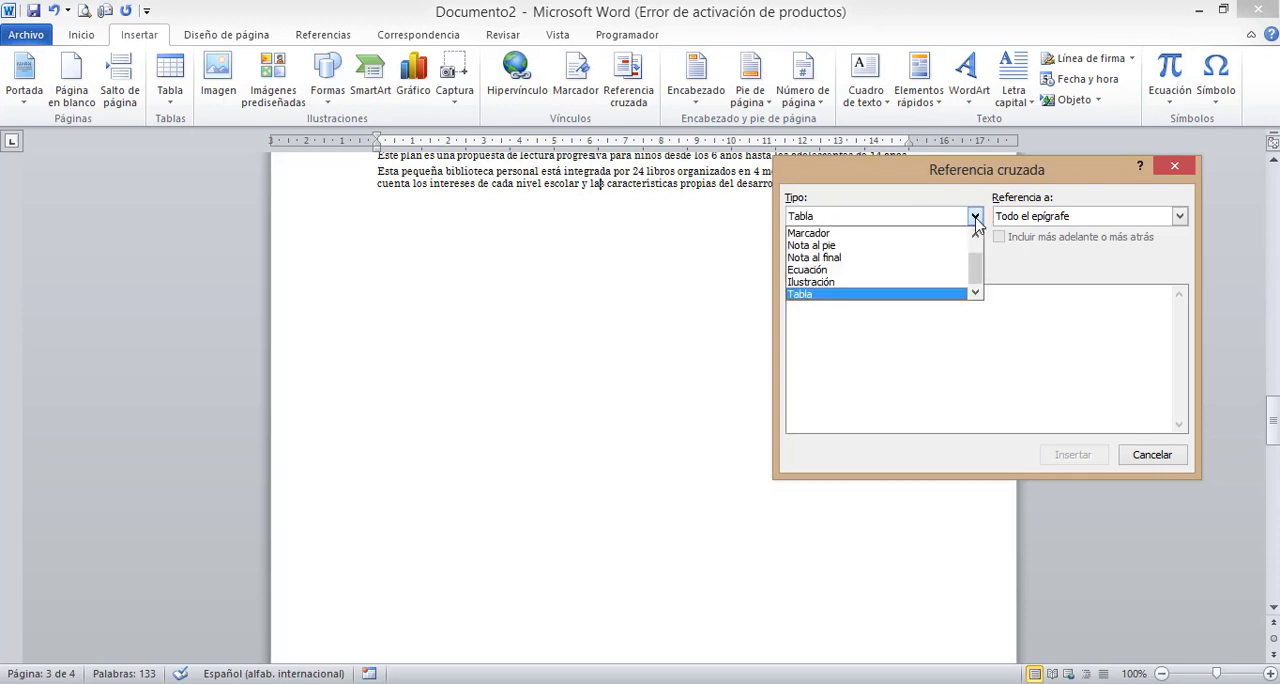
click(928, 280)
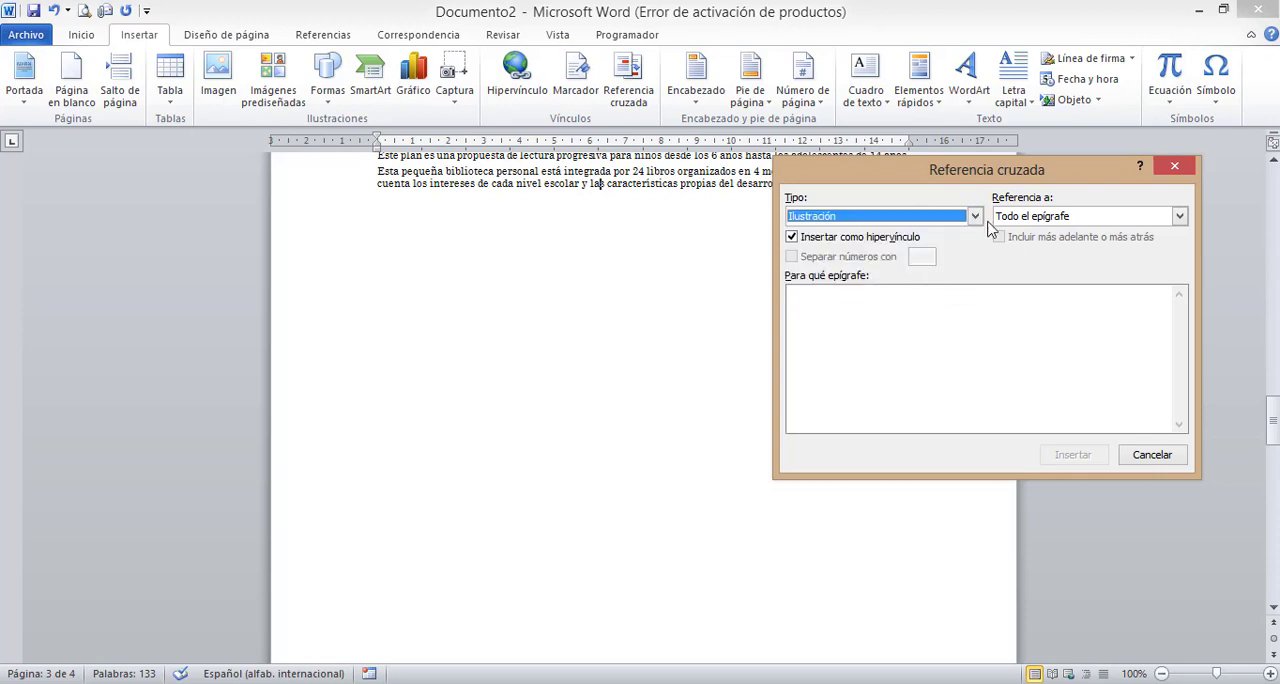
- Check the reference options for Ilustración and return the cross-reference type to Elemento numerado
click(1181, 217)
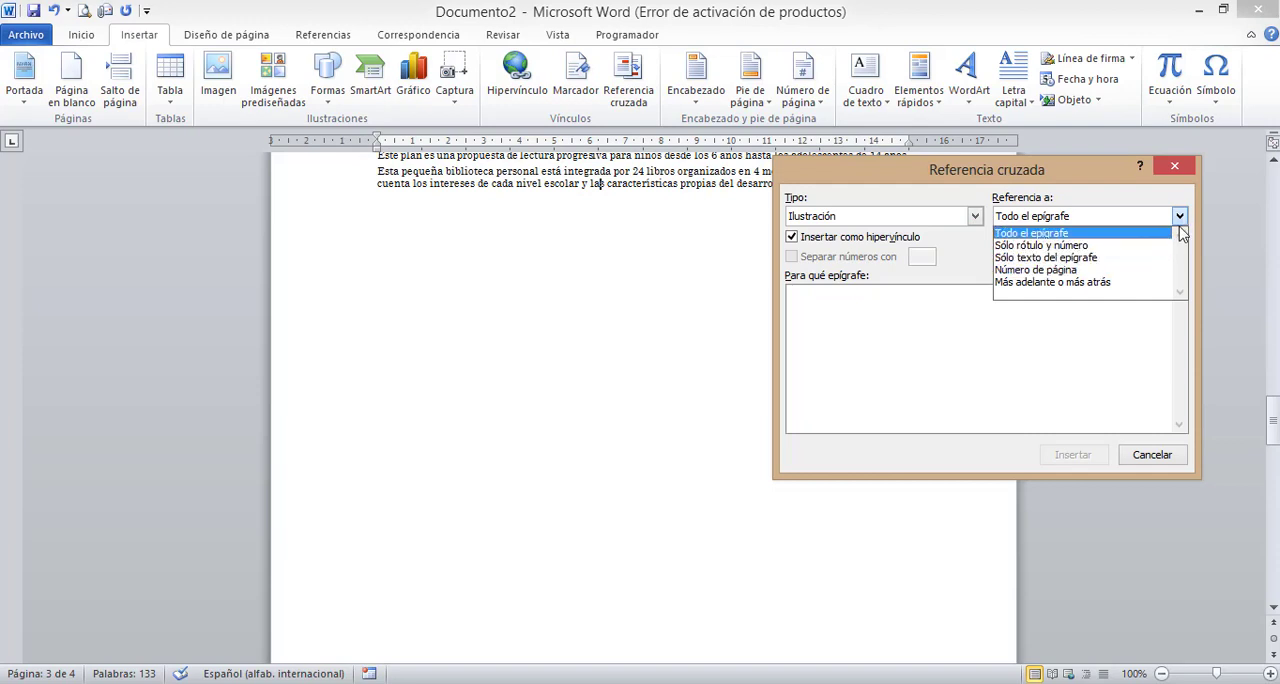
click(975, 217)
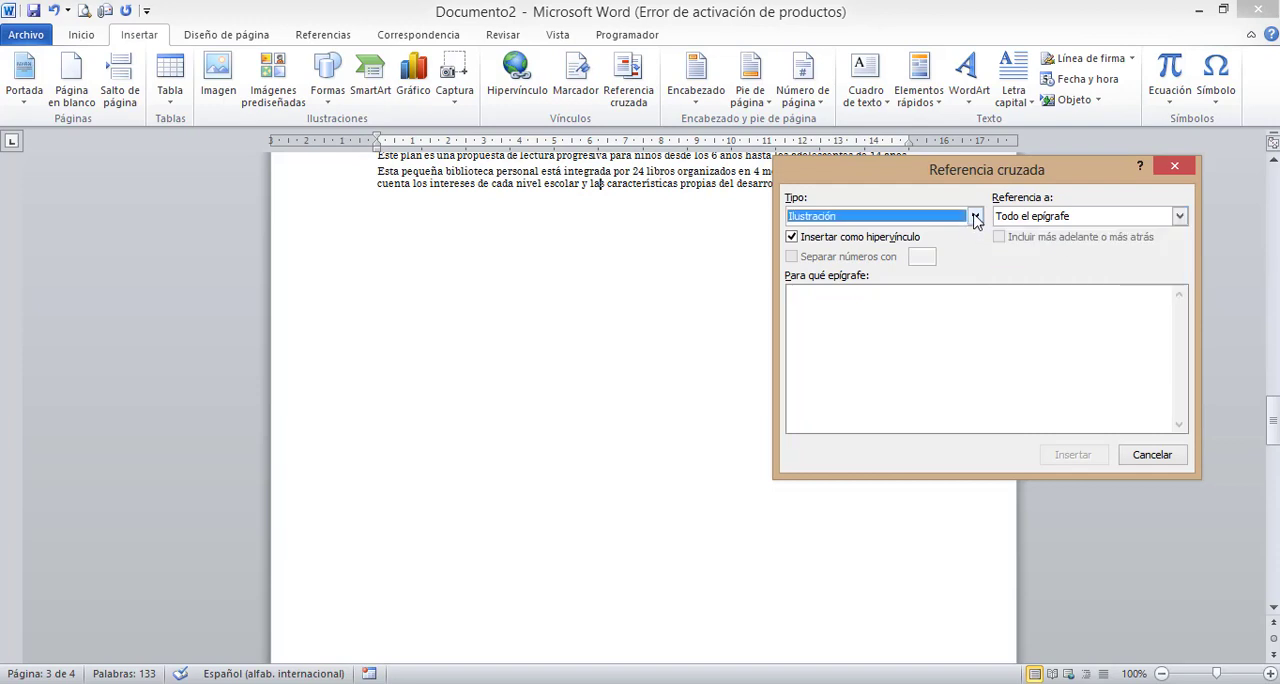
click(975, 217)
drag(983, 283, 975, 215)
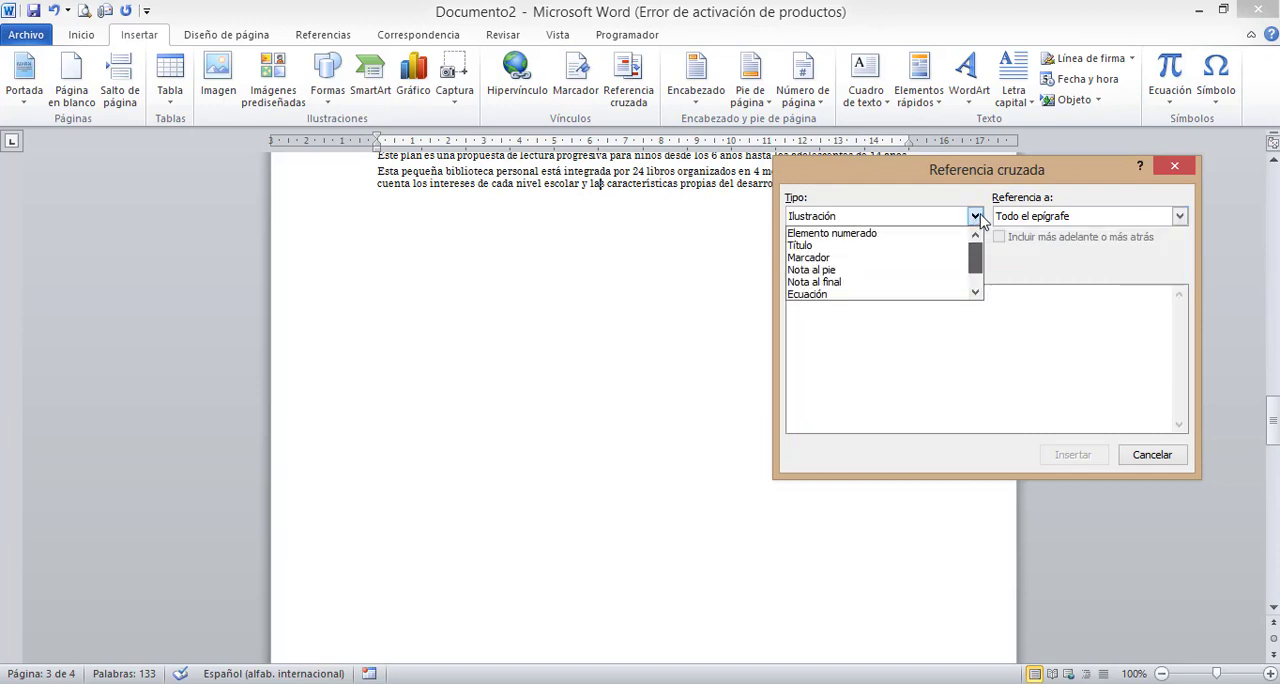
click(900, 236)
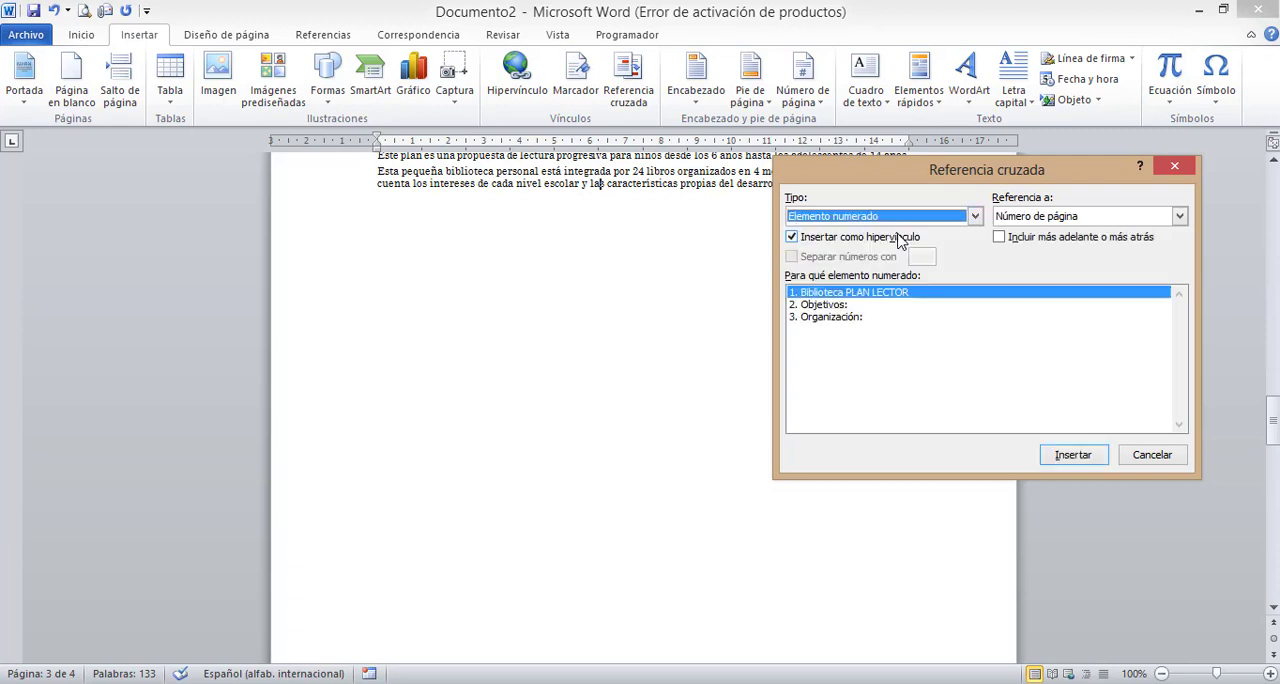
- Examine the reference options for numbered items and the three available headings, and close the dialog without inserting anything
click(1180, 224)
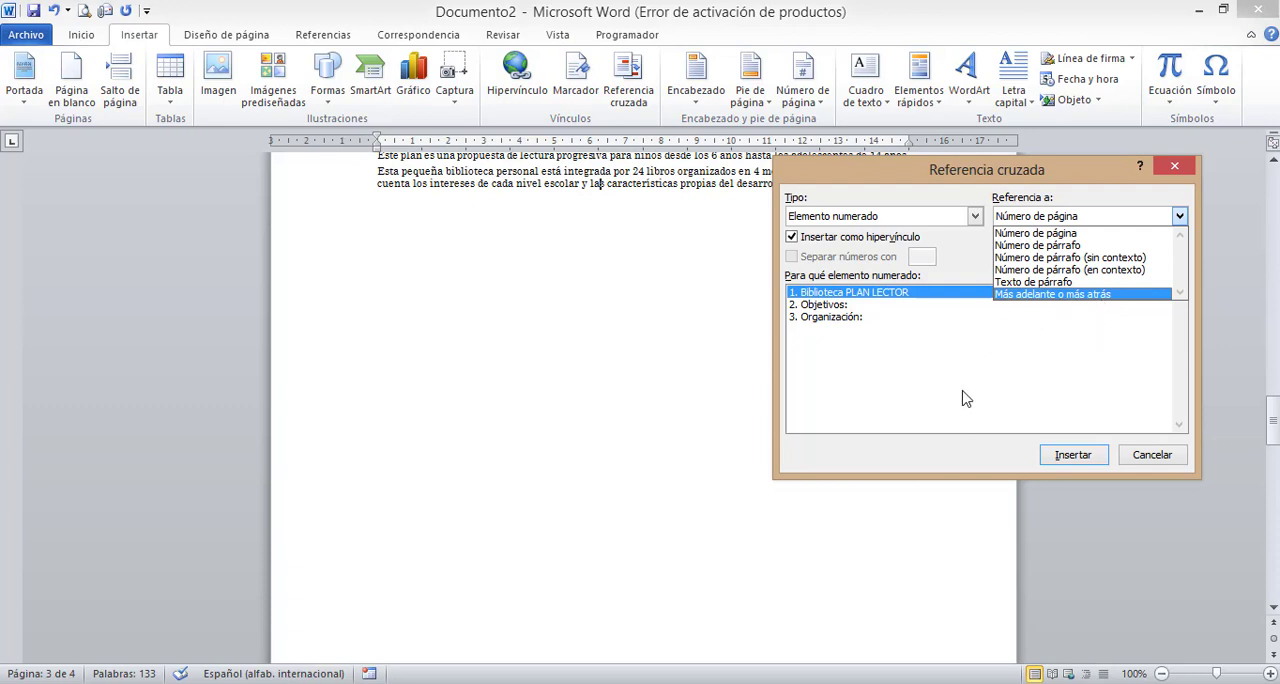
click(877, 292)
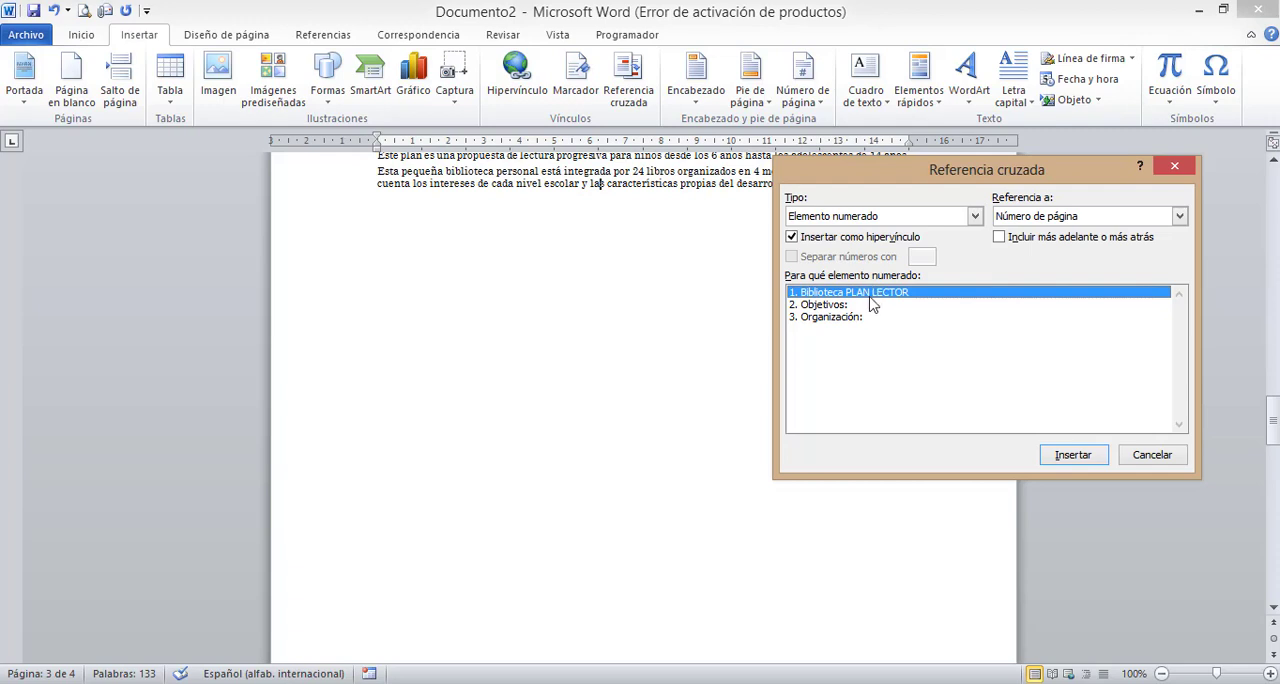
click(863, 306)
click(848, 320)
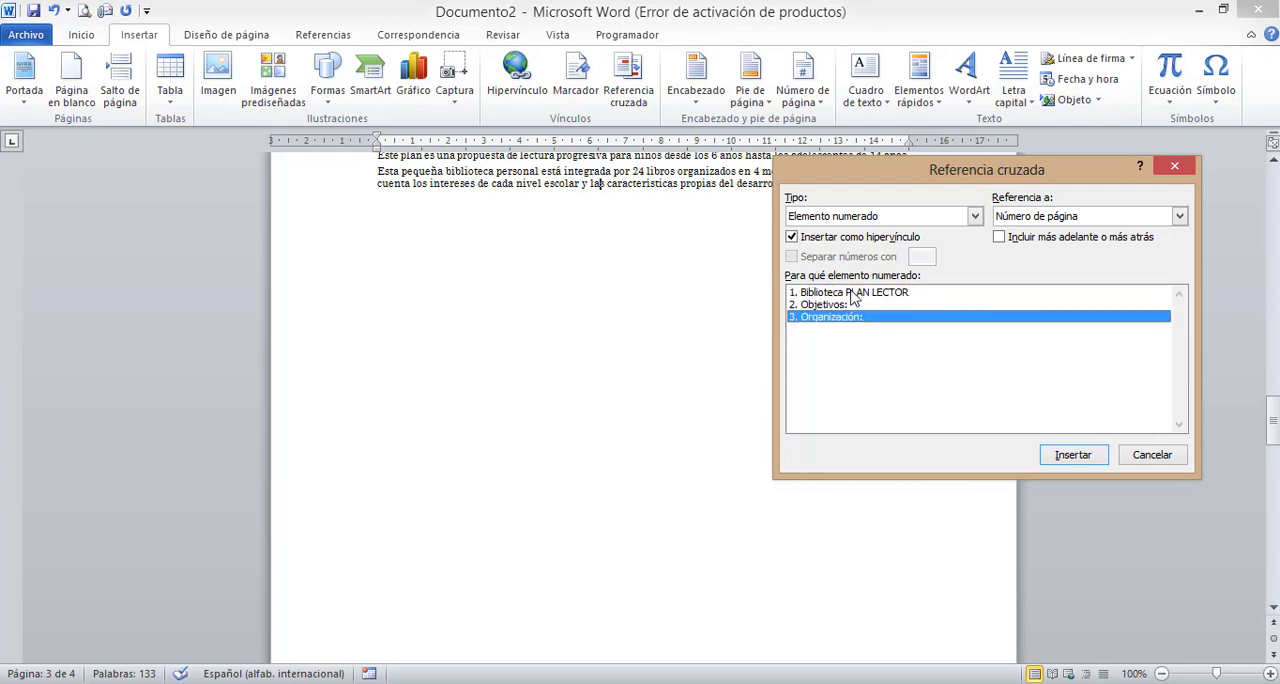
click(853, 294)
click(840, 305)
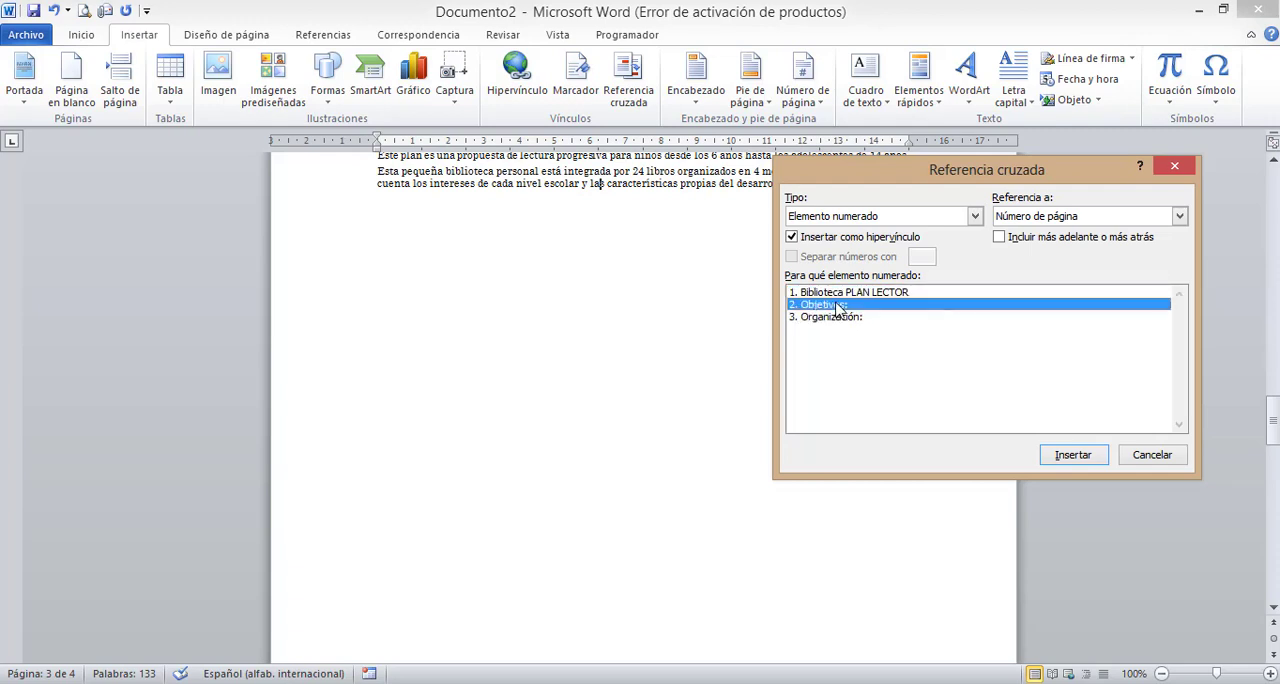
click(846, 320)
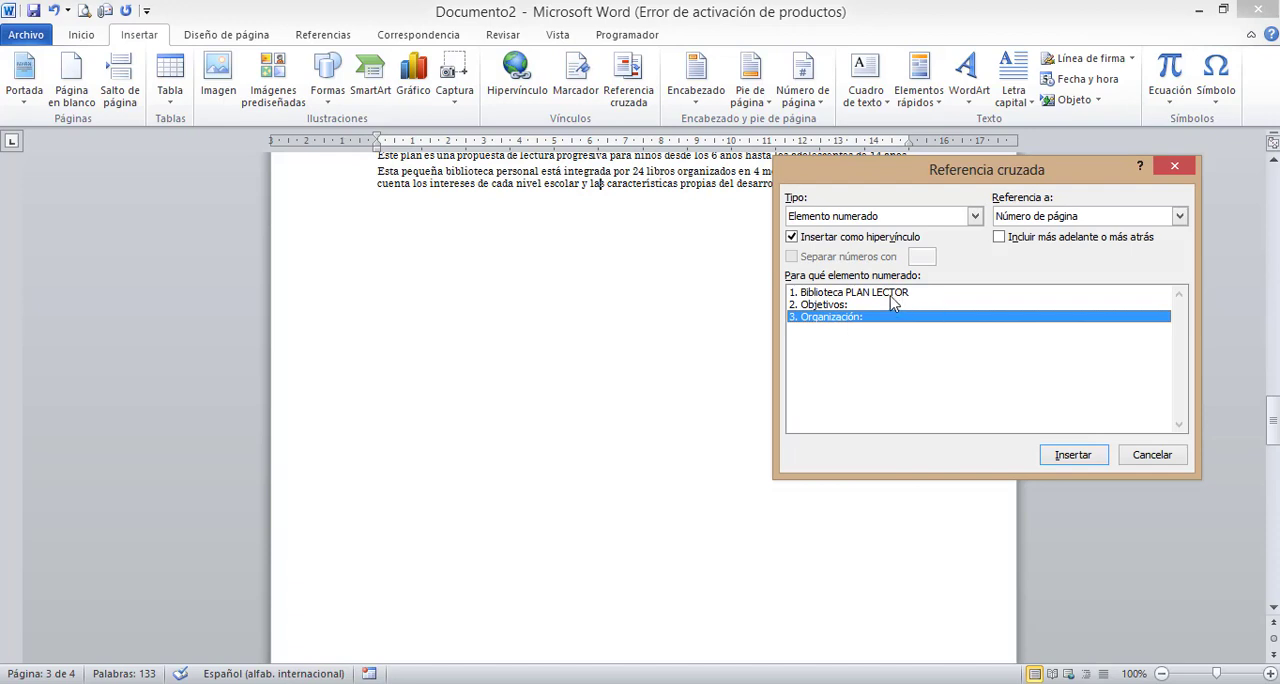
click(890, 296)
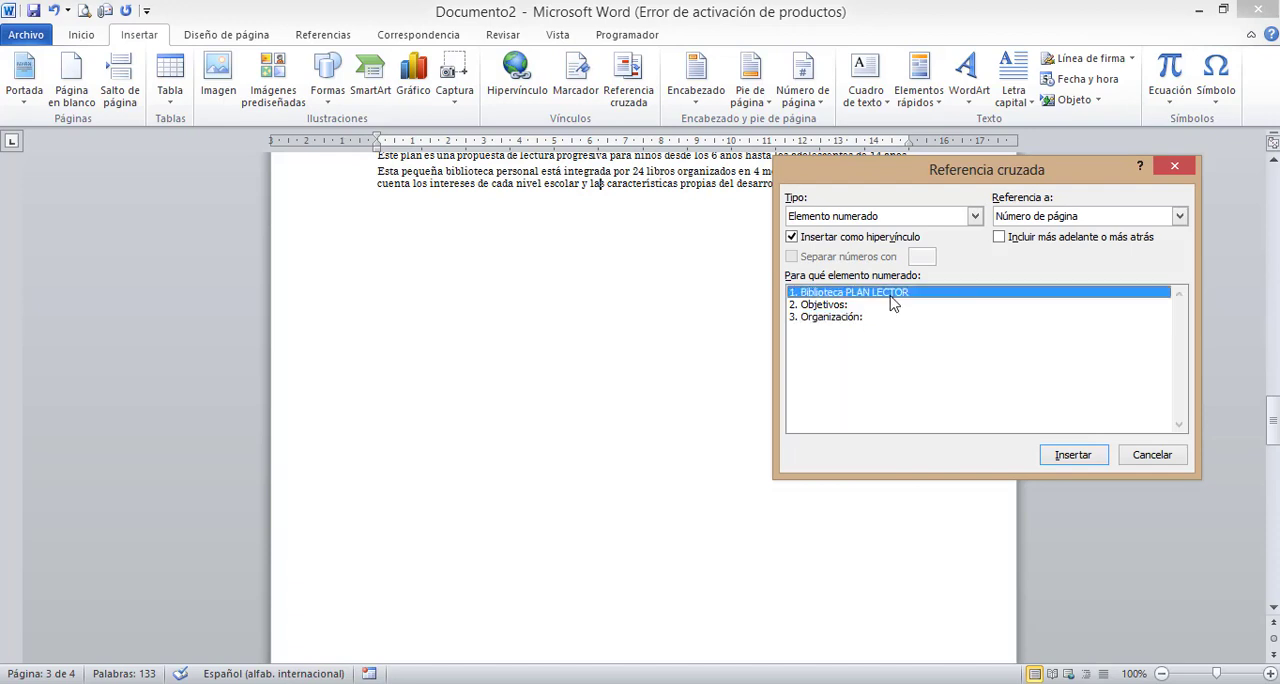
click(1174, 166)
- Delete the existing Biblioteca PLAN LECTOR, Objetivos and Organización entries from the document's last page
drag(1274, 385, 1270, 500)
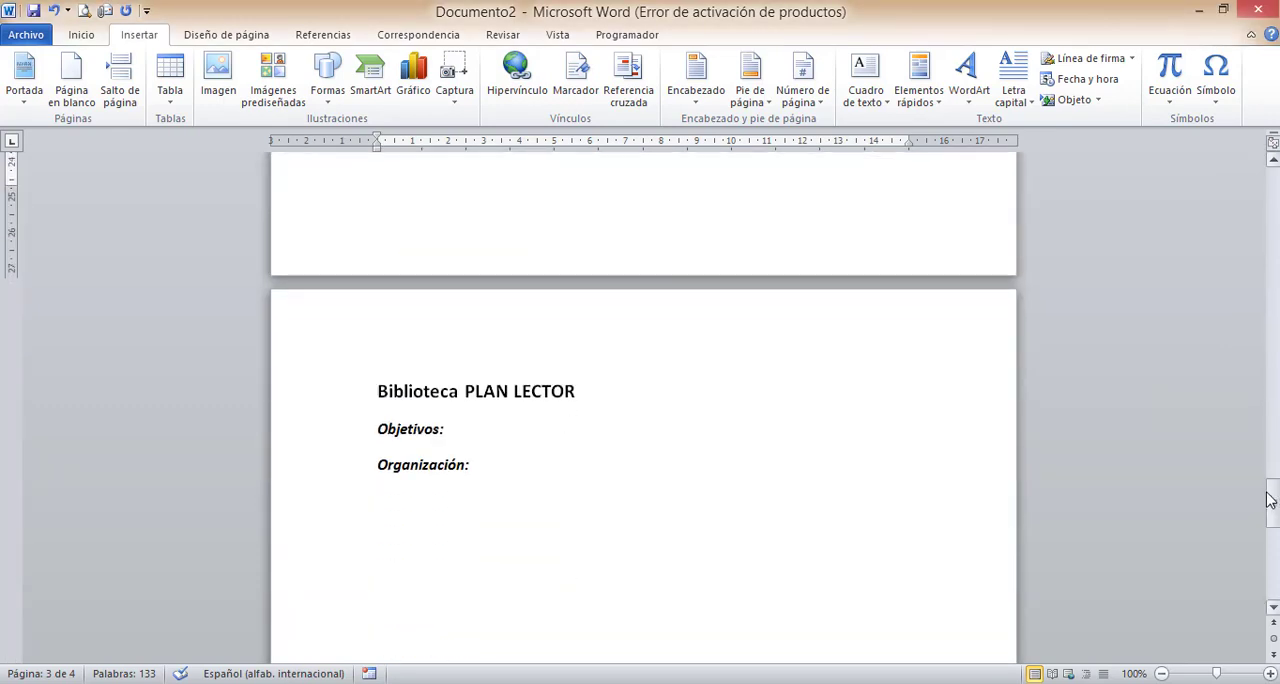
click(350, 393)
shift+click(381, 480)
key(Delete)
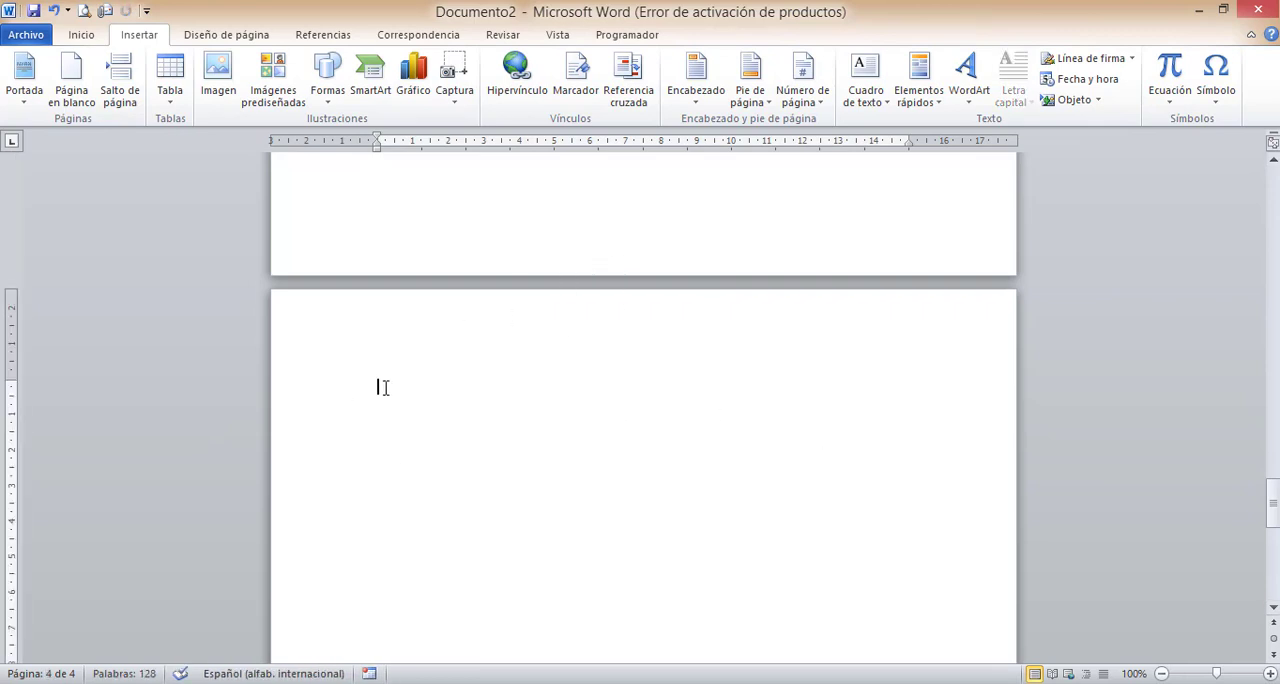
- Insert a hyperlinked cross-reference on the last page to the numbered item Biblioteca PLAN LECTOR, using Texto de párrafo
click(630, 100)
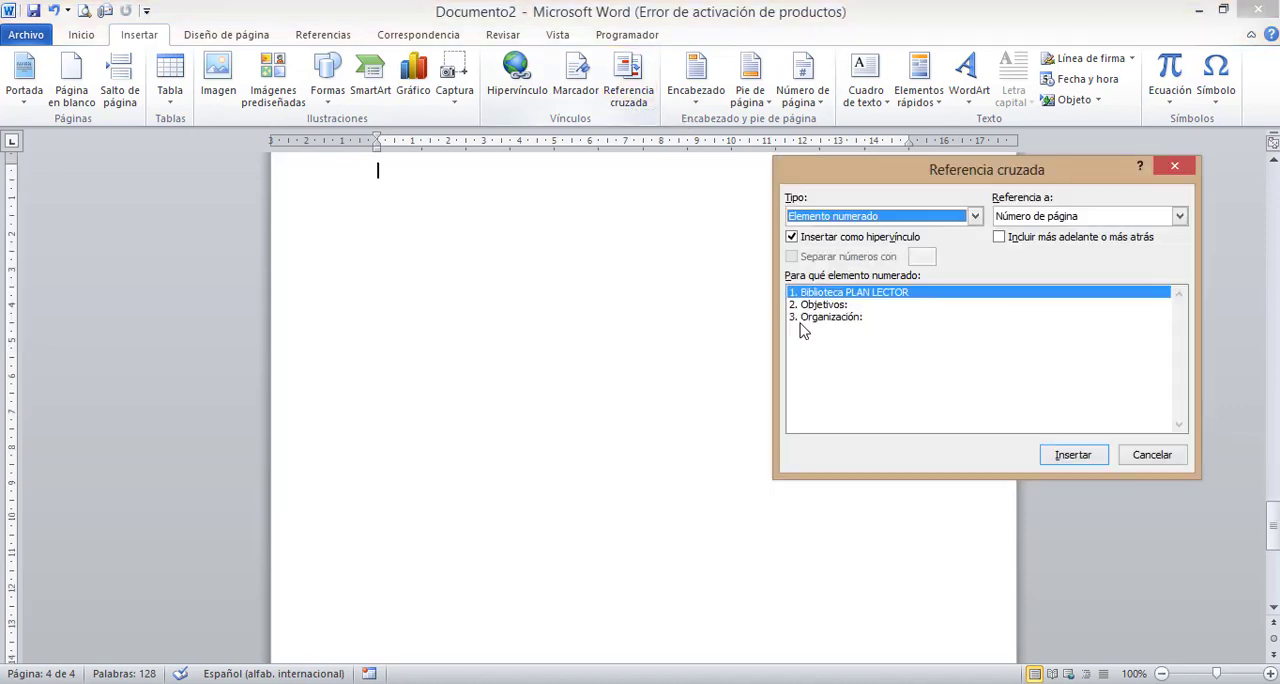
click(879, 222)
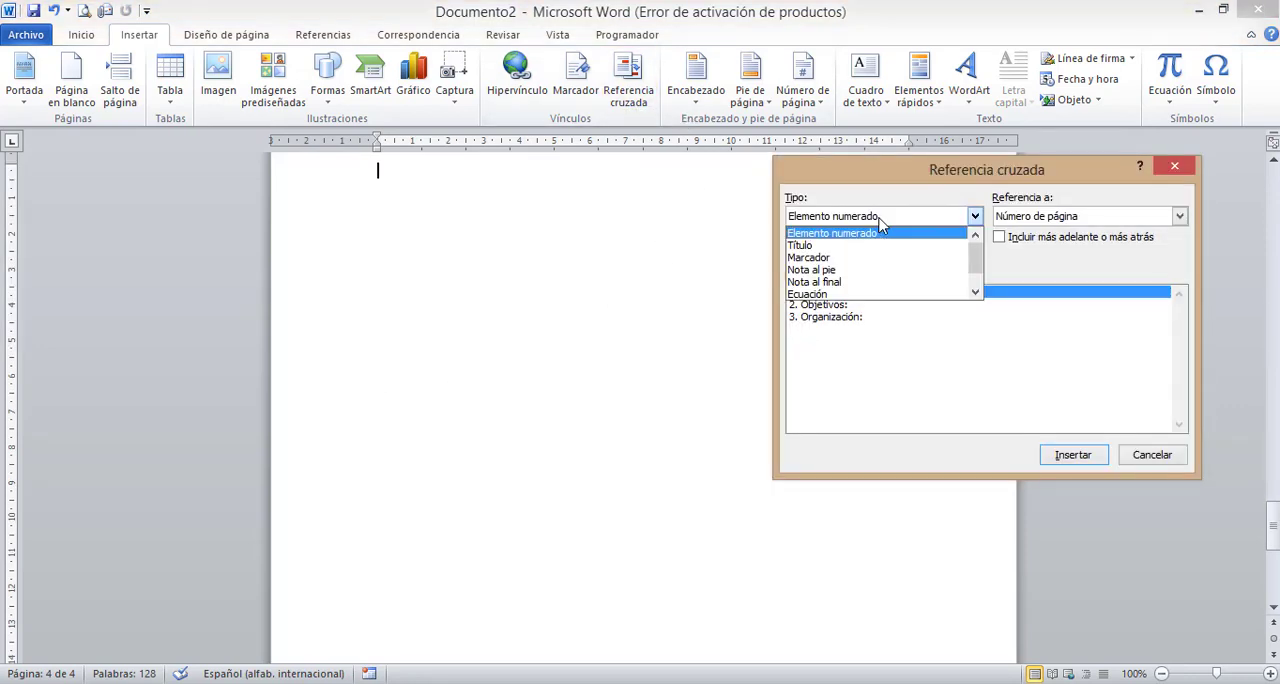
click(889, 234)
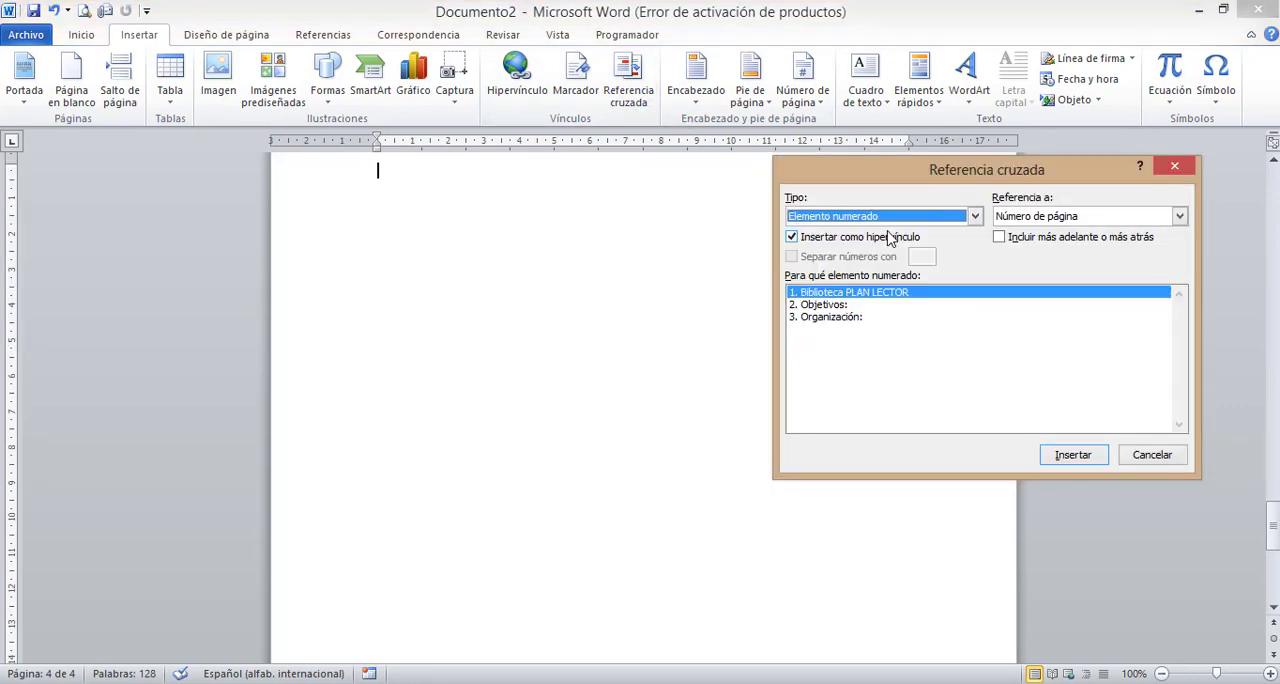
click(1112, 222)
click(1088, 289)
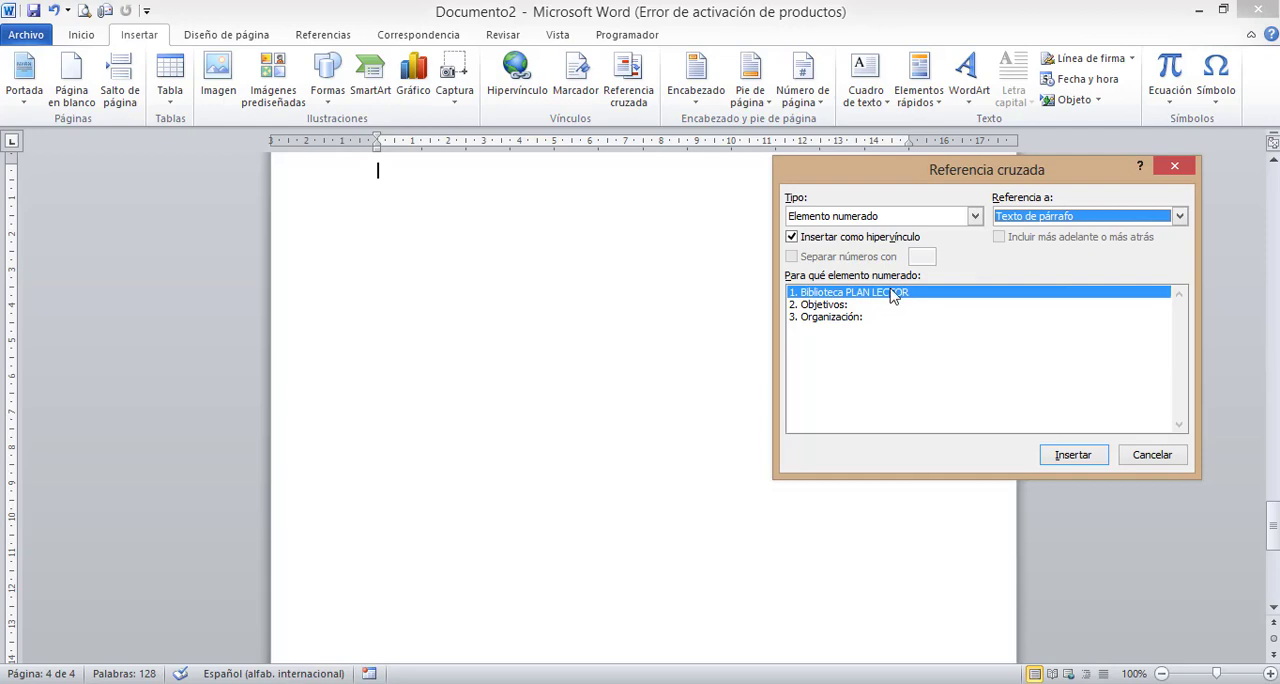
click(1069, 456)
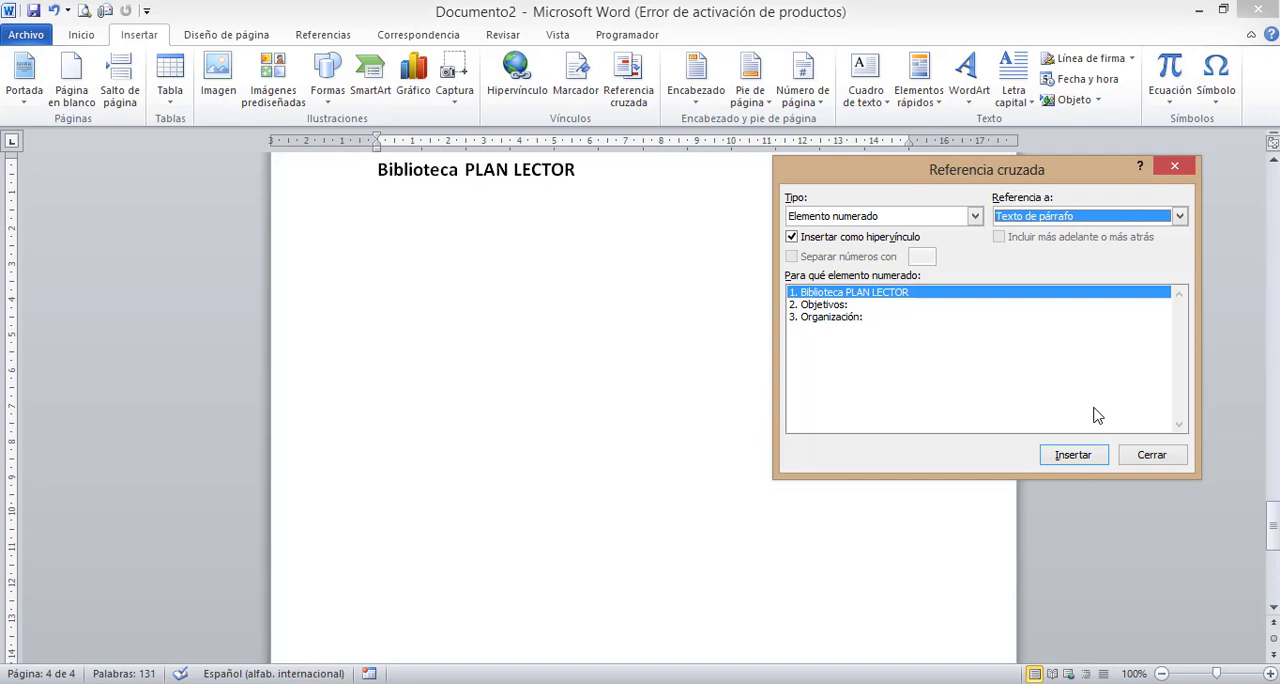
- Close the cross-reference dialog, follow the Biblioteca PLAN LECTOR link on the last page to its heading, and highlight that section's text
click(1148, 459)
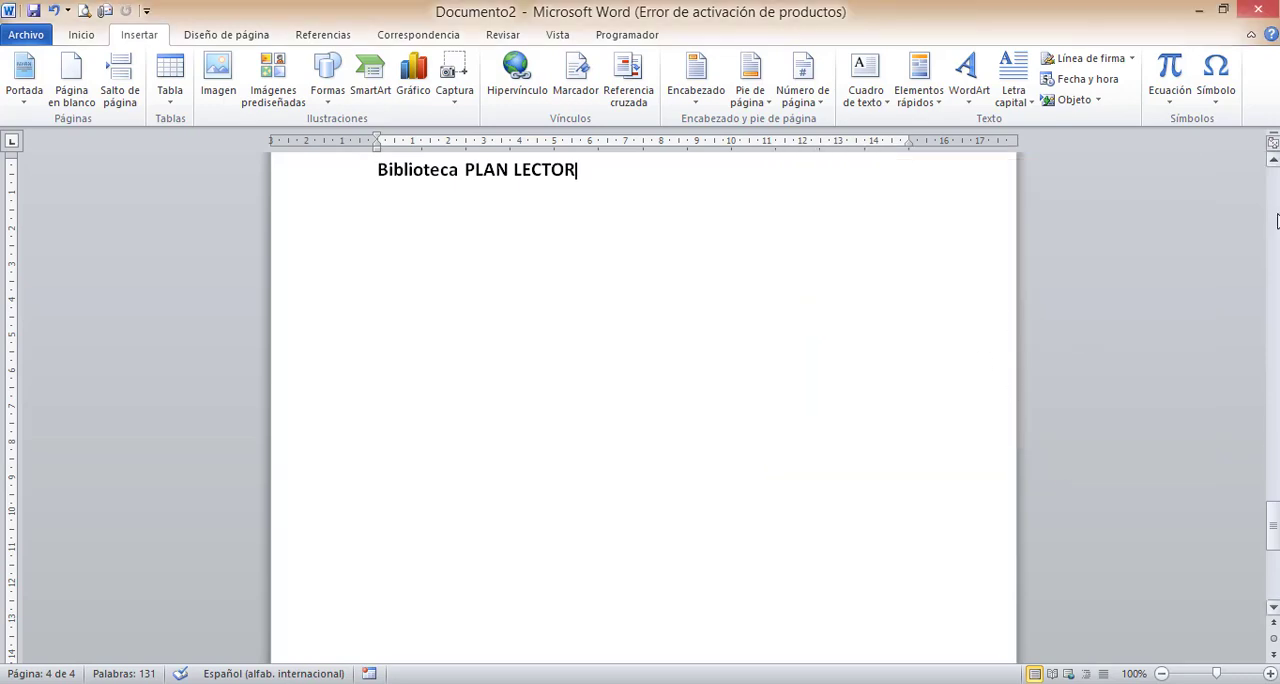
click(1273, 162)
click(1273, 162)
click(1273, 162)
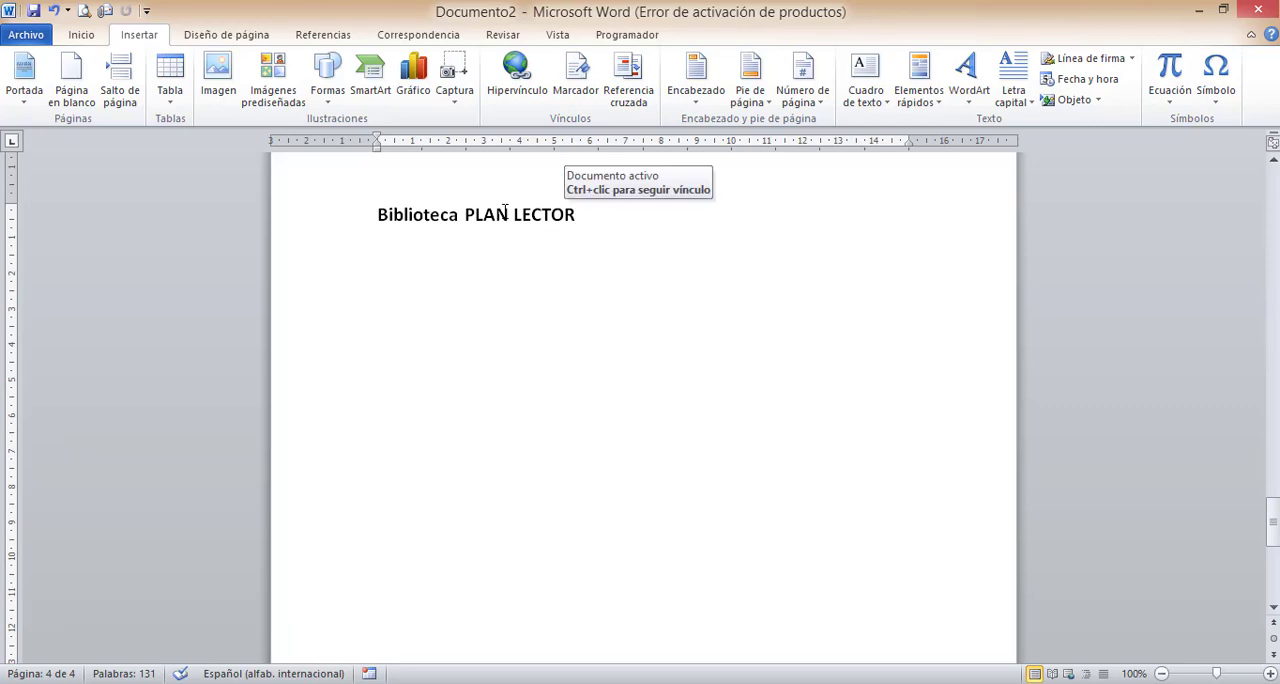
click(425, 212)
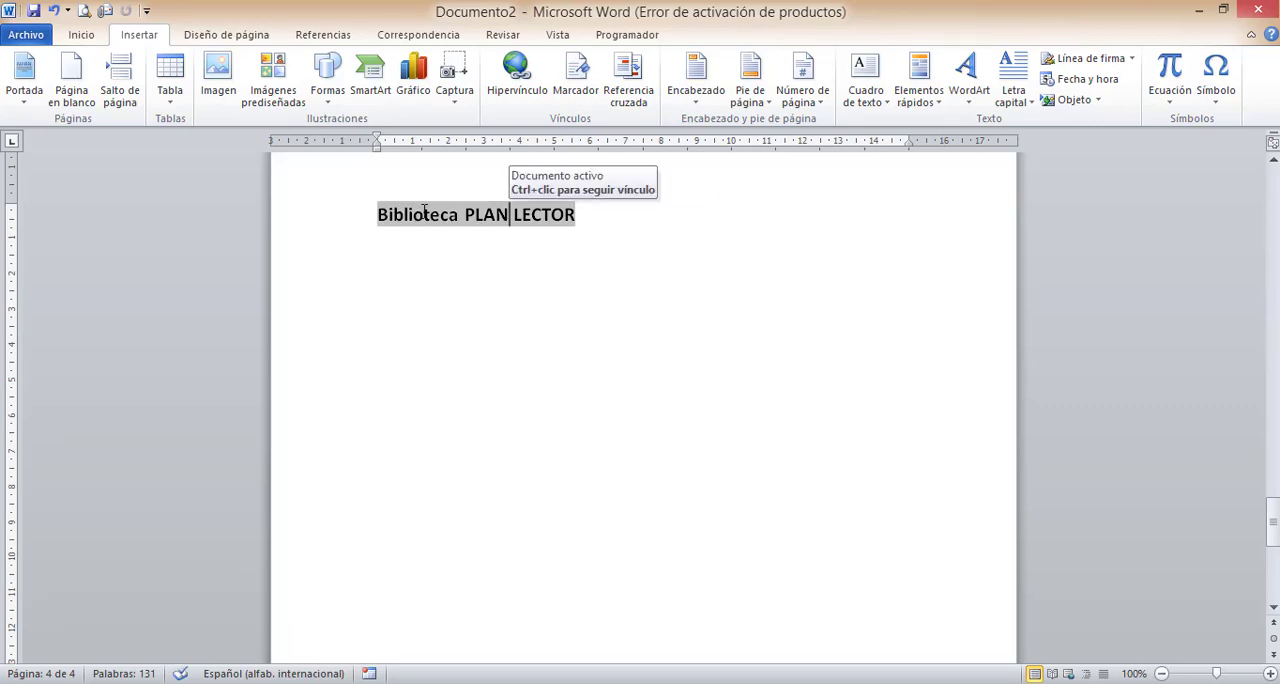
ctrl+click(425, 213)
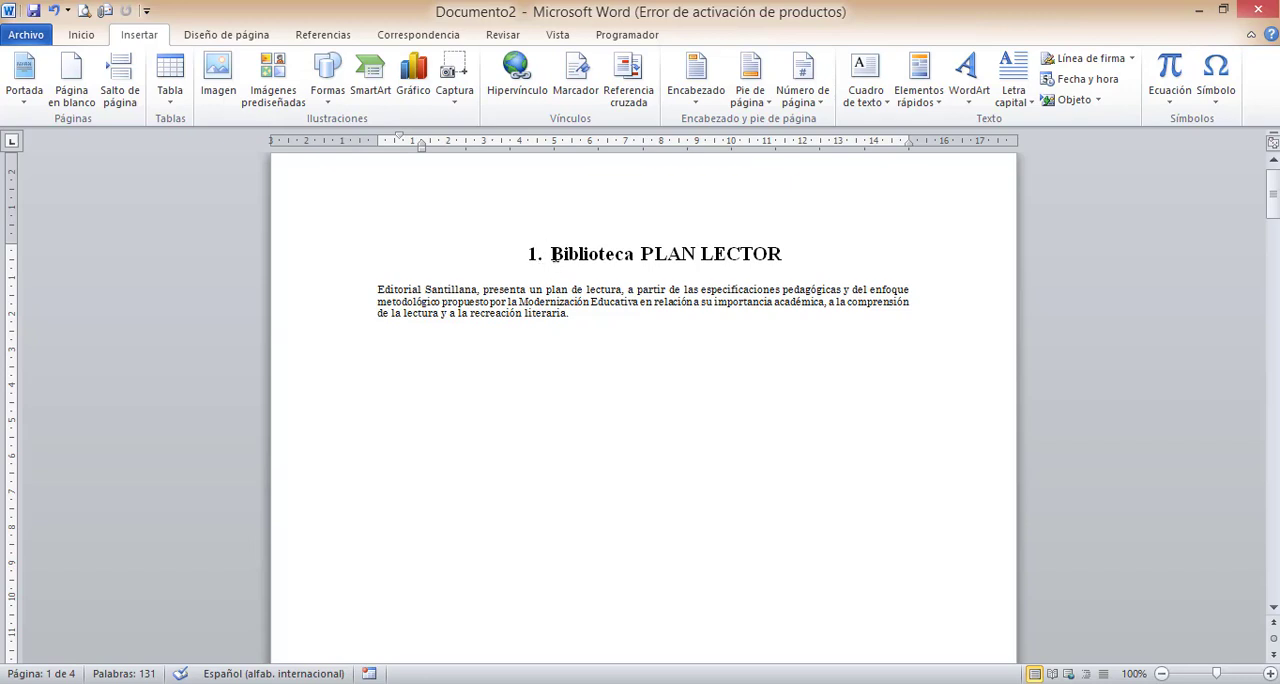
drag(551, 254, 606, 338)
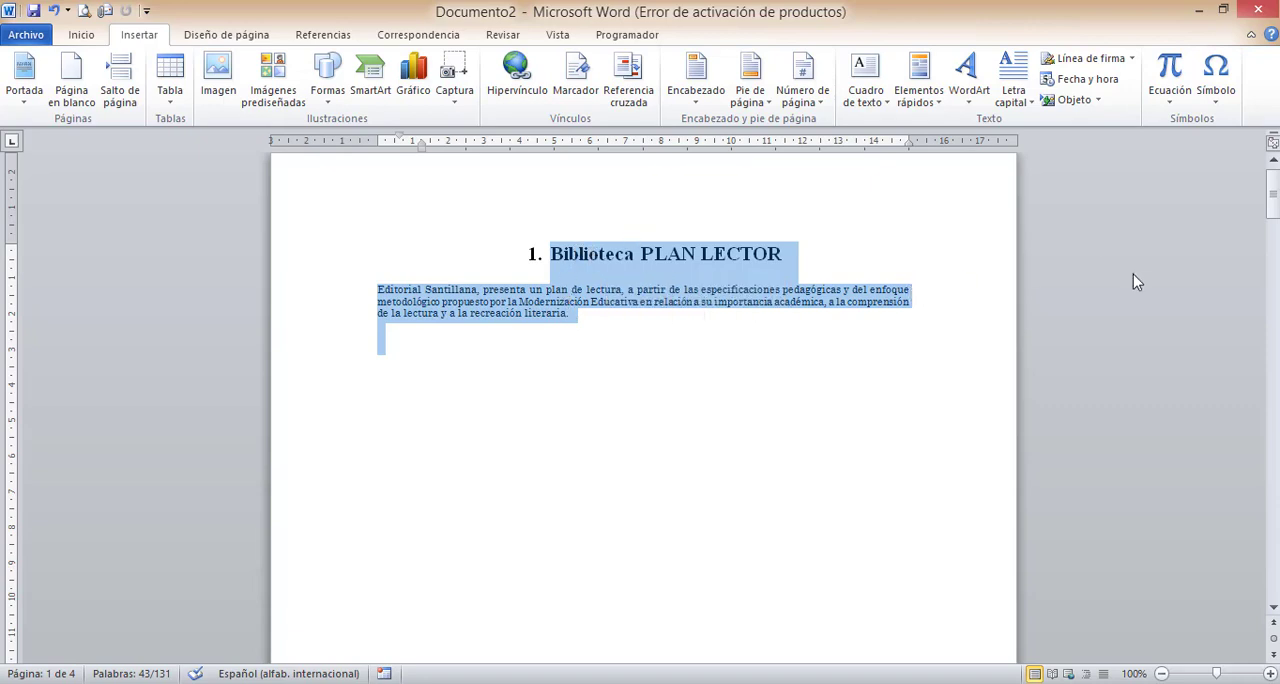
- Insert a hyperlinked Texto de párrafo cross-reference to the numbered item Objetivos on a new line below Biblioteca PLAN LECTOR on the last page
drag(1273, 200, 1265, 515)
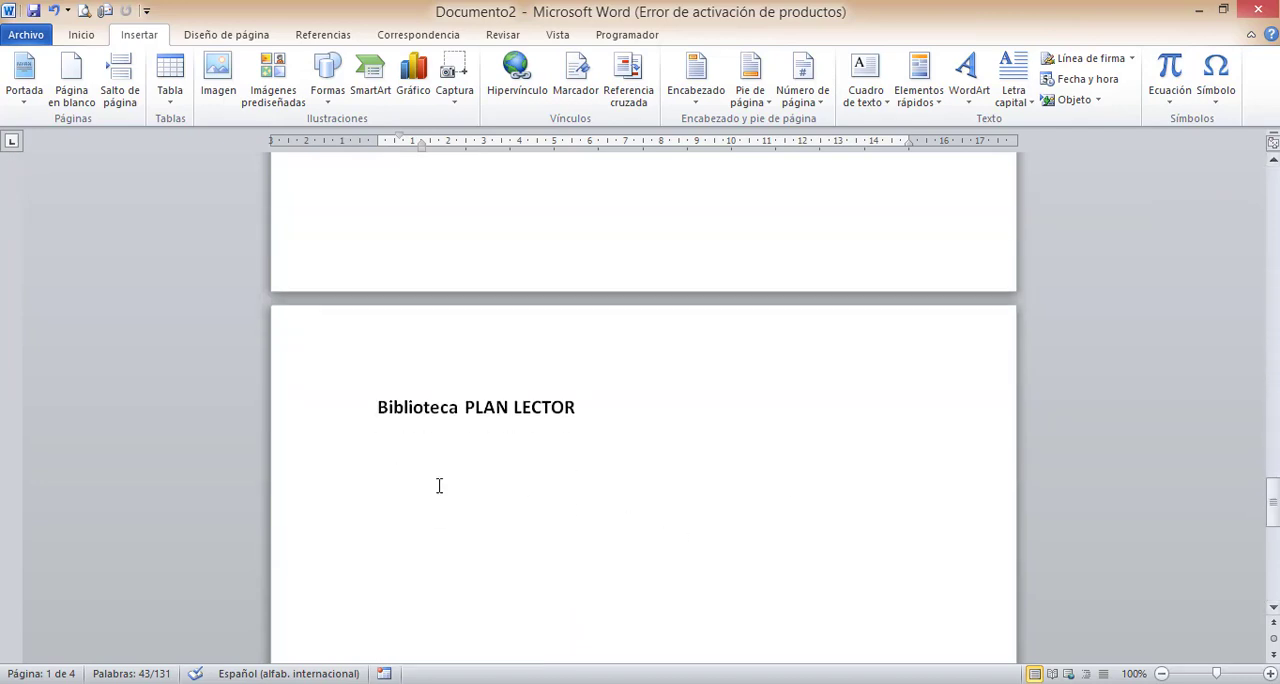
triple_click(416, 439)
click(678, 417)
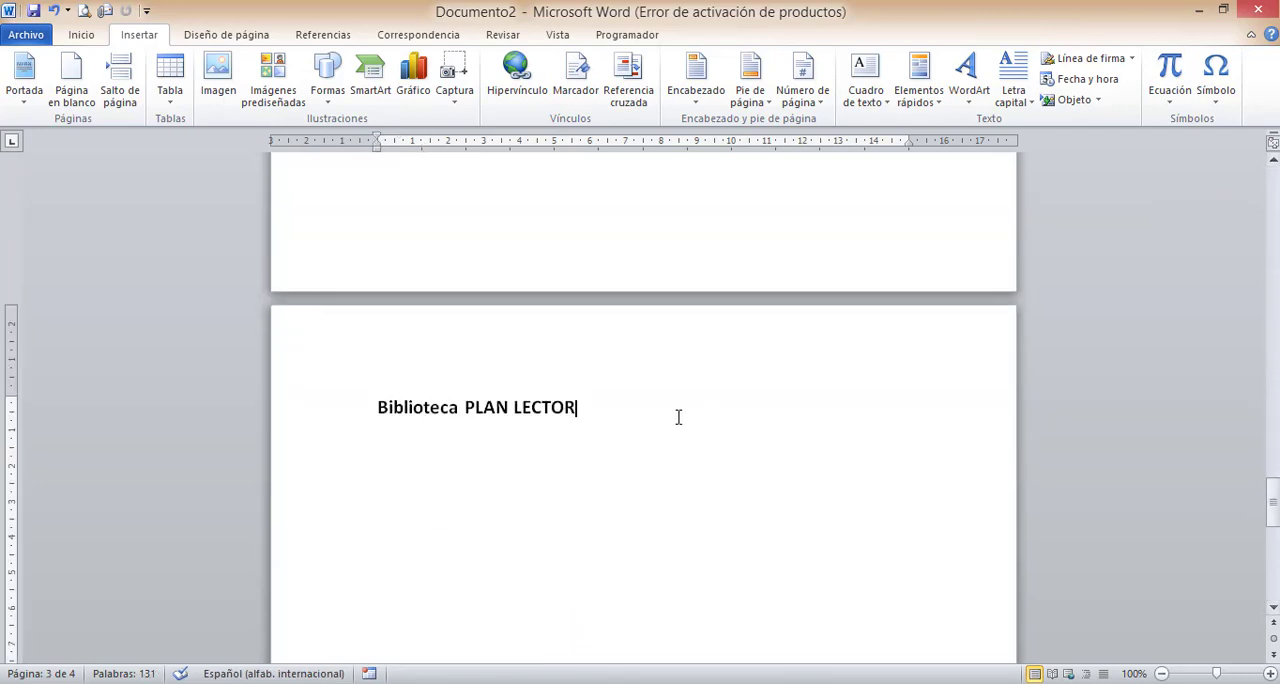
key(Return)
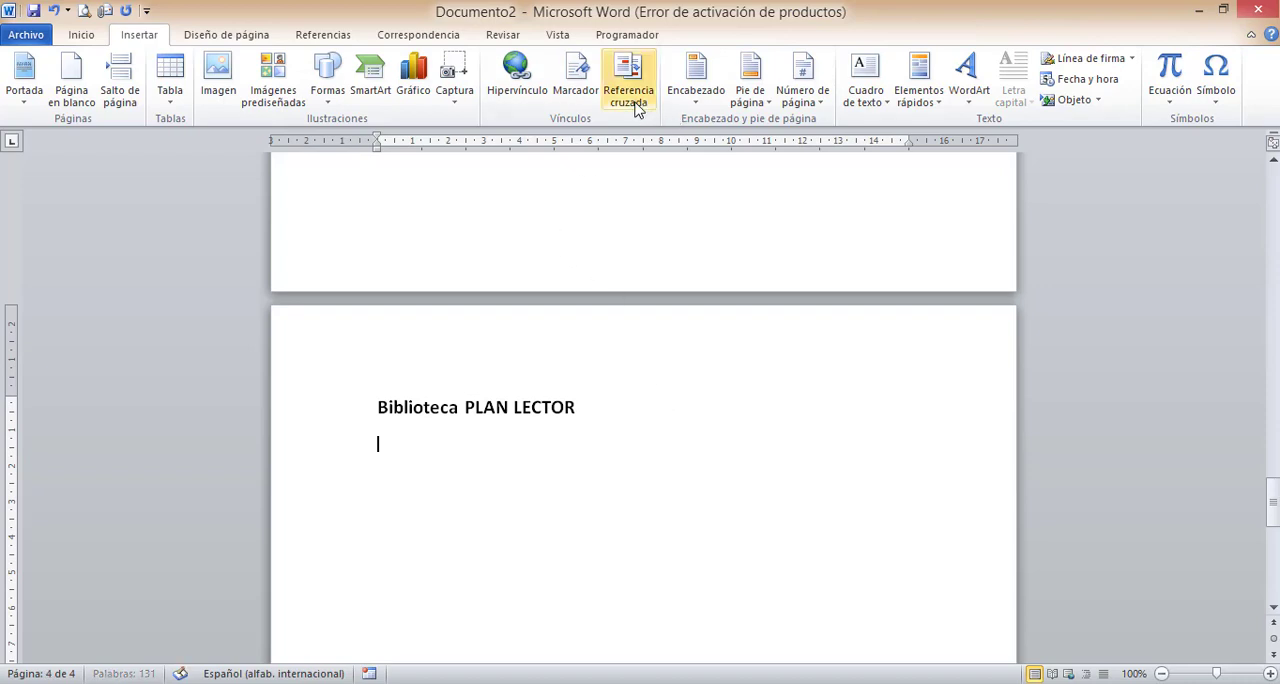
click(638, 112)
click(840, 306)
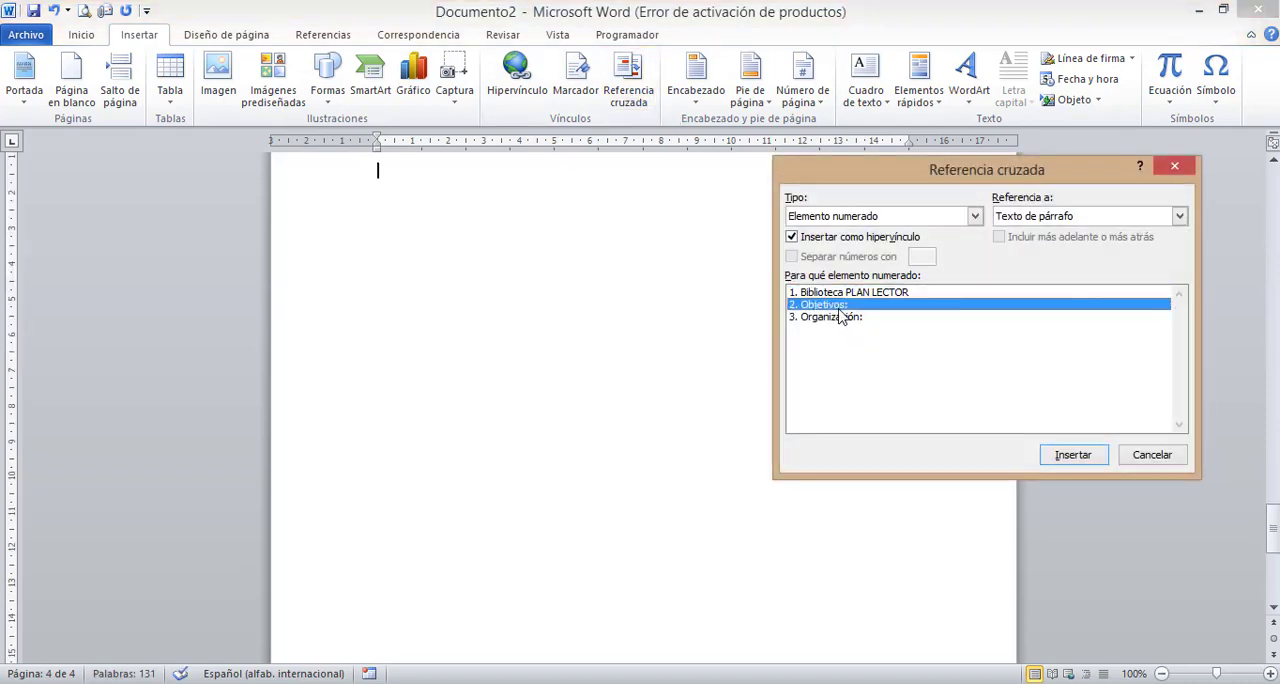
click(1062, 459)
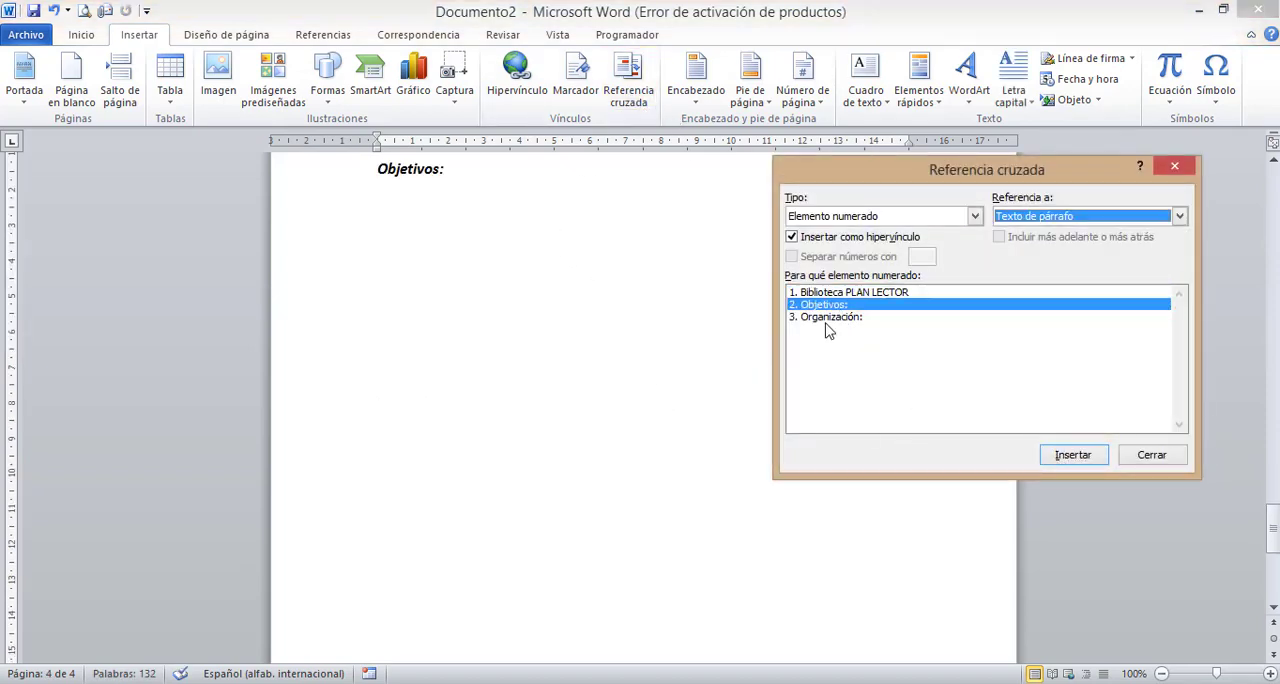
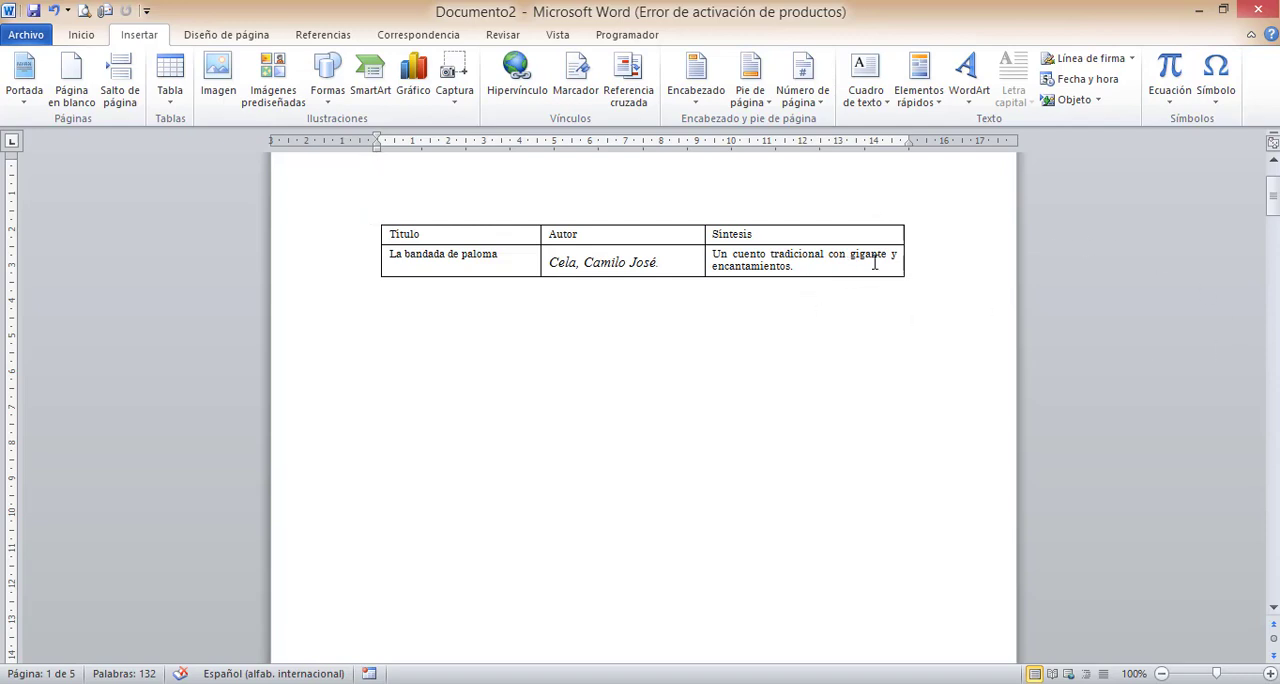
- Look through the document's numbered headings, from Biblioteca PLAN LECTOR to Ventajas, as candidates for index entries
mouse_move(1273, 198)
mouse_down()
mouse_move(1273, 186)
mouse_move(1266, 332)
mouse_move(1266, 175)
mouse_up()
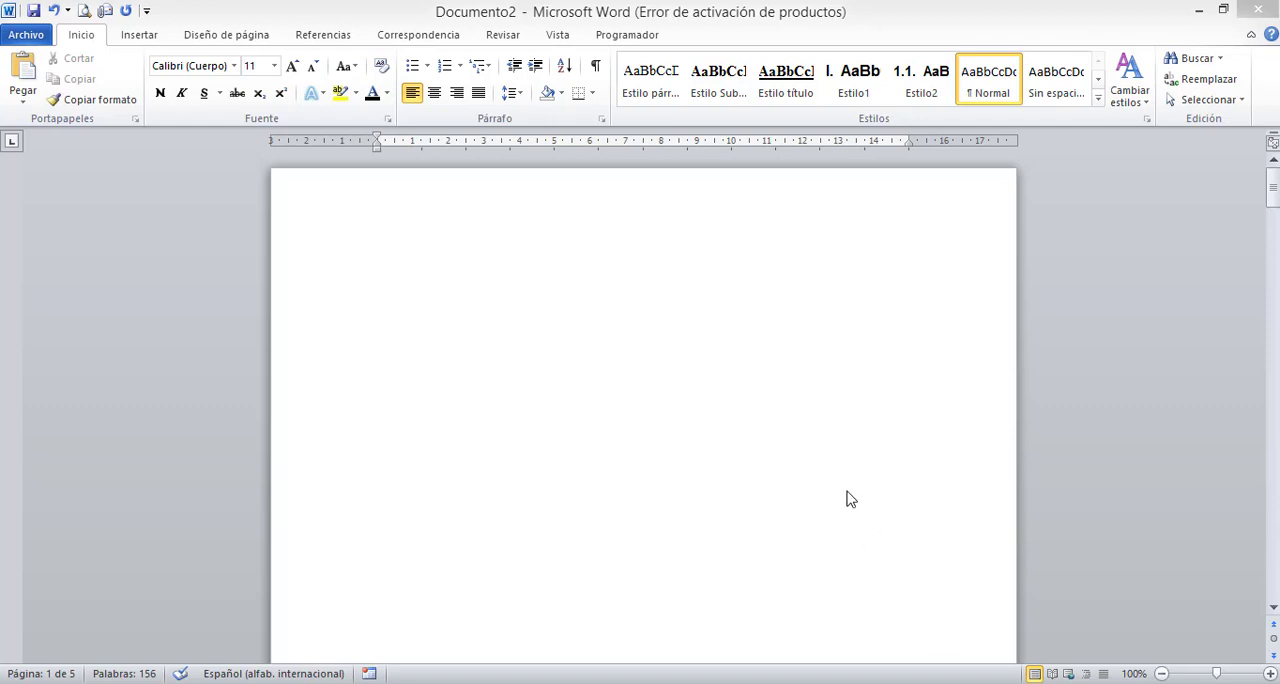
click(322, 38)
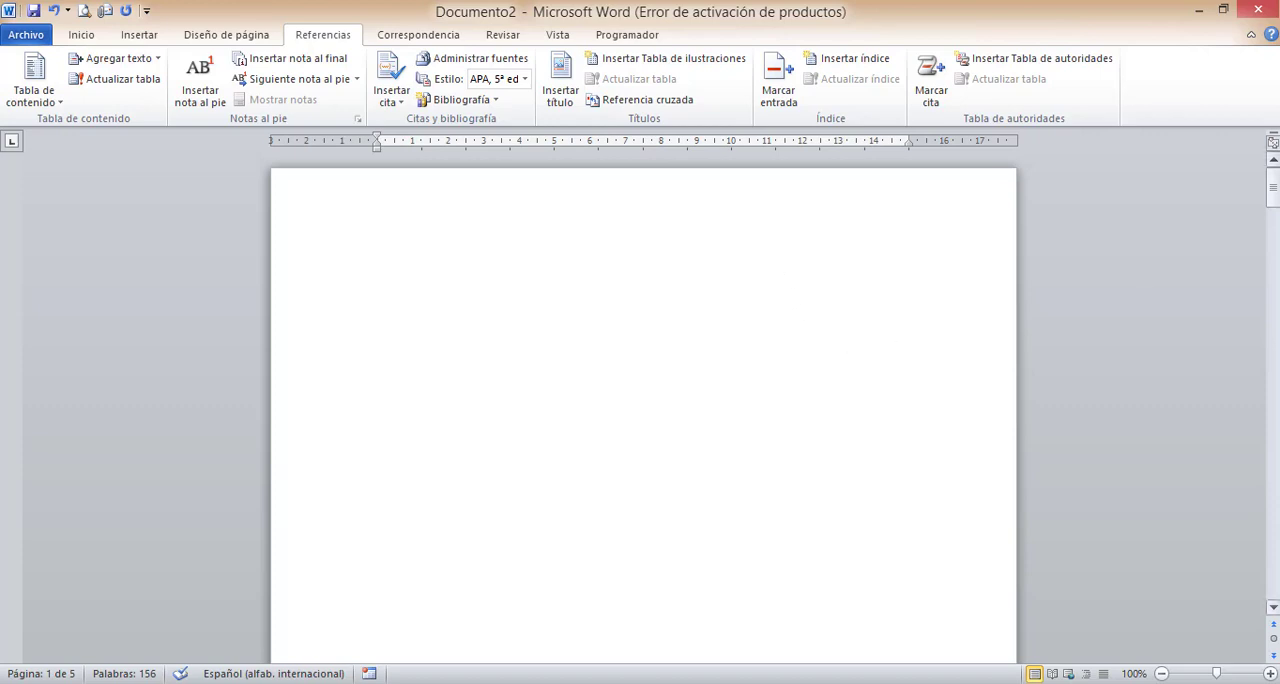
click(1275, 195)
drag(1275, 195, 1272, 294)
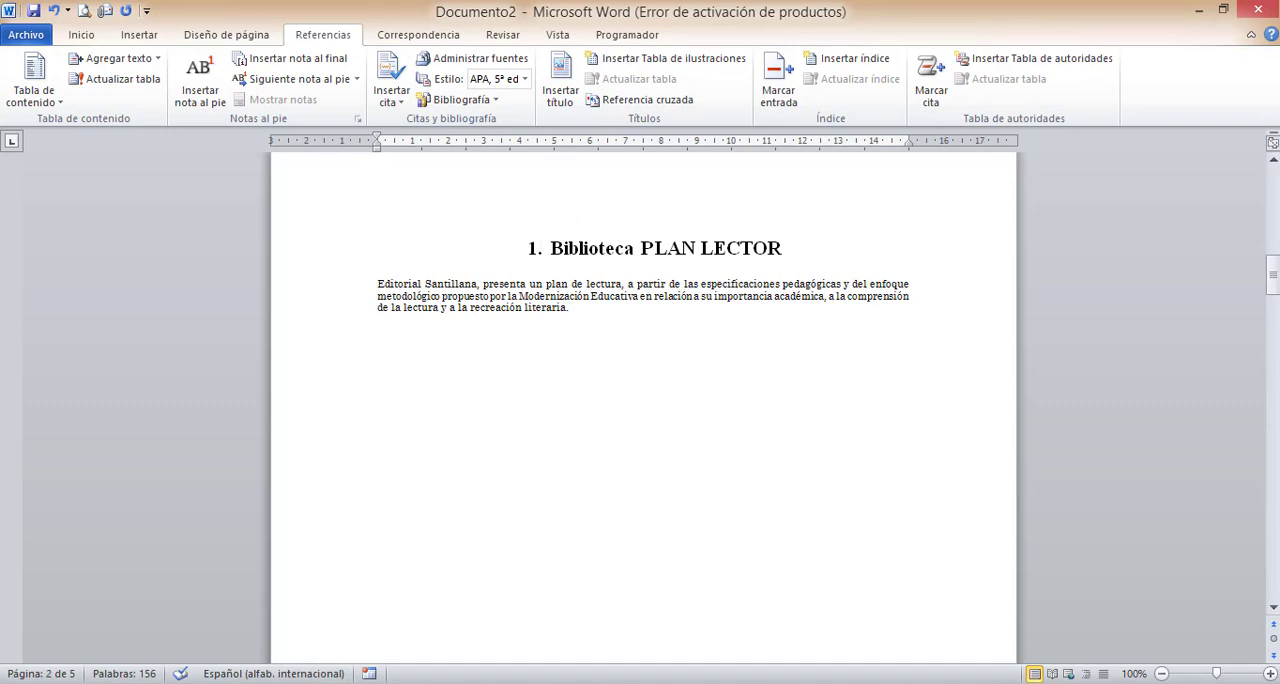
drag(1273, 276, 1275, 434)
click(528, 420)
click(524, 458)
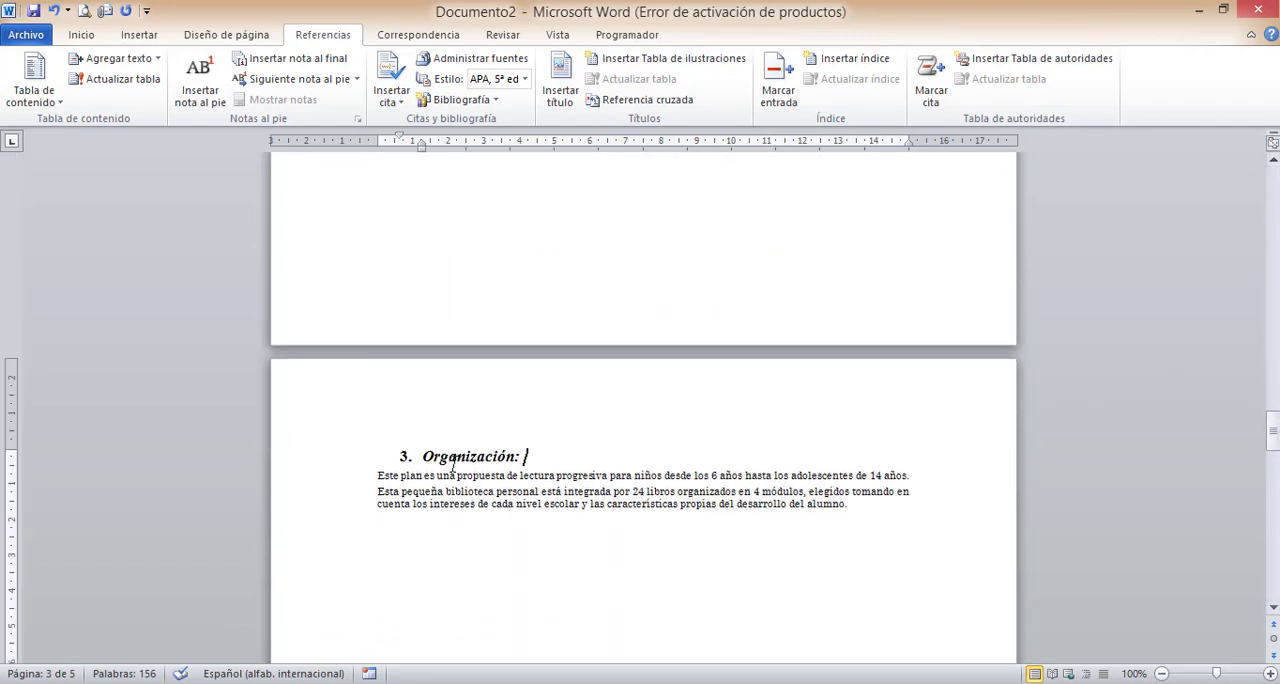
drag(1274, 430, 1272, 525)
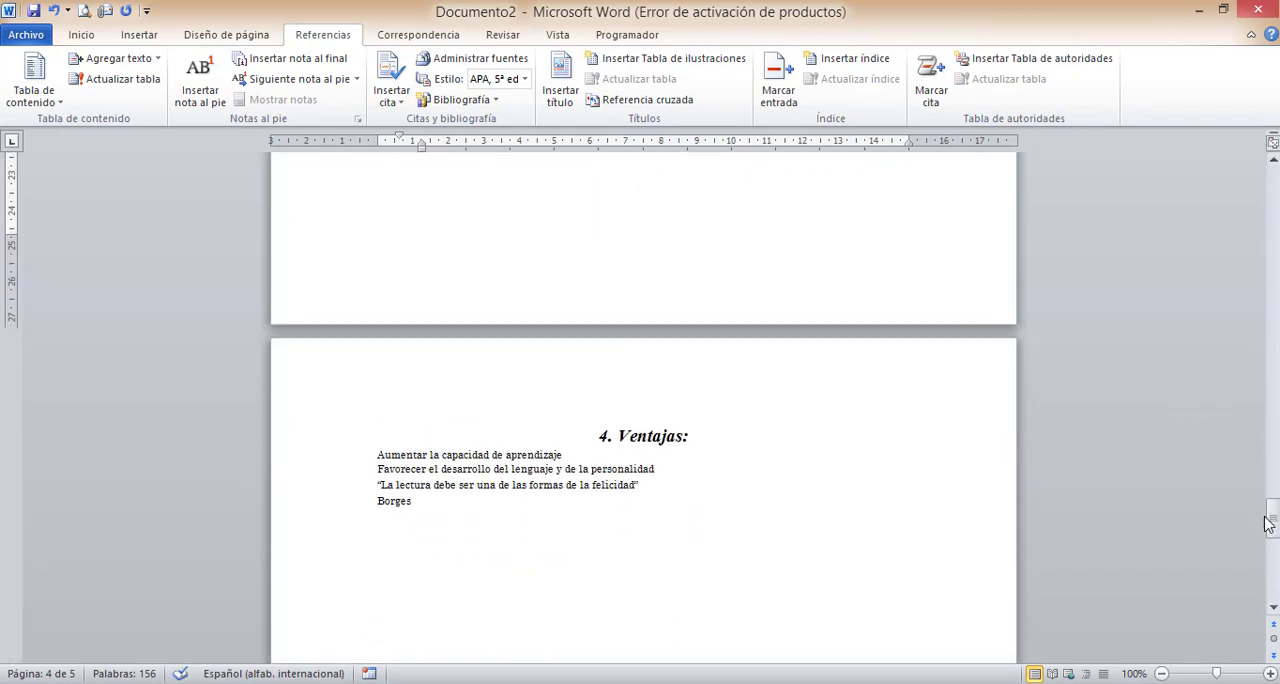
click(660, 434)
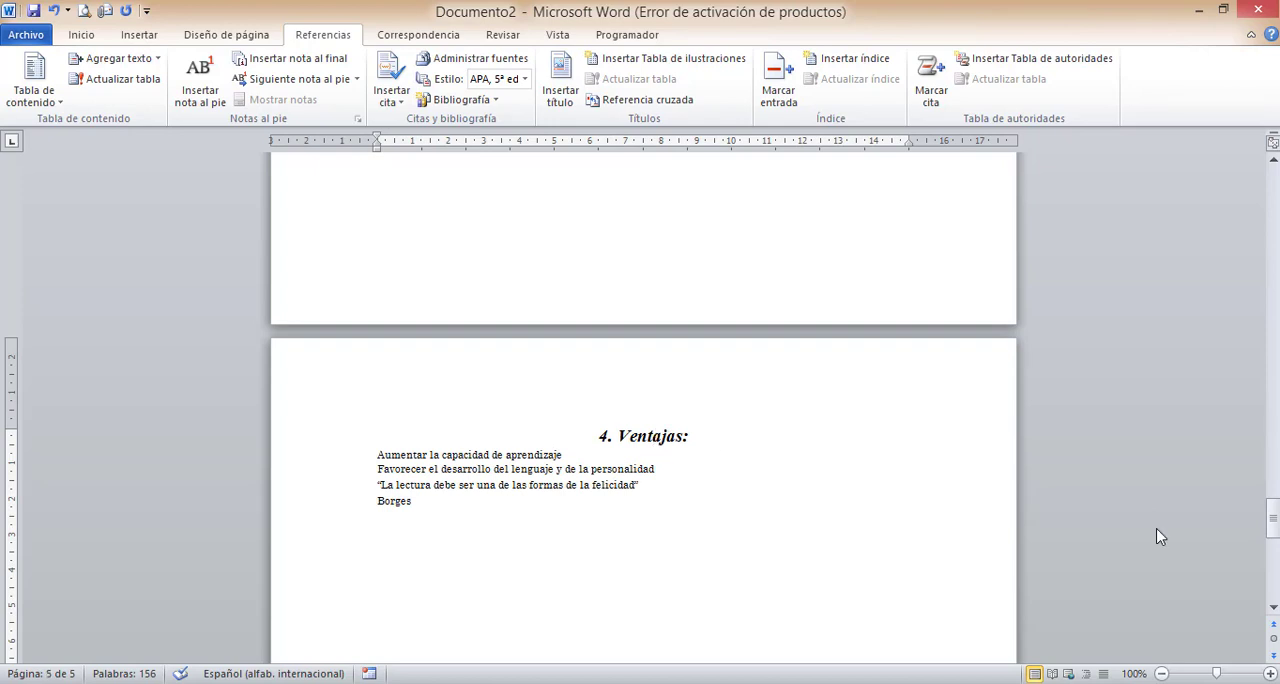
drag(1274, 520, 1274, 336)
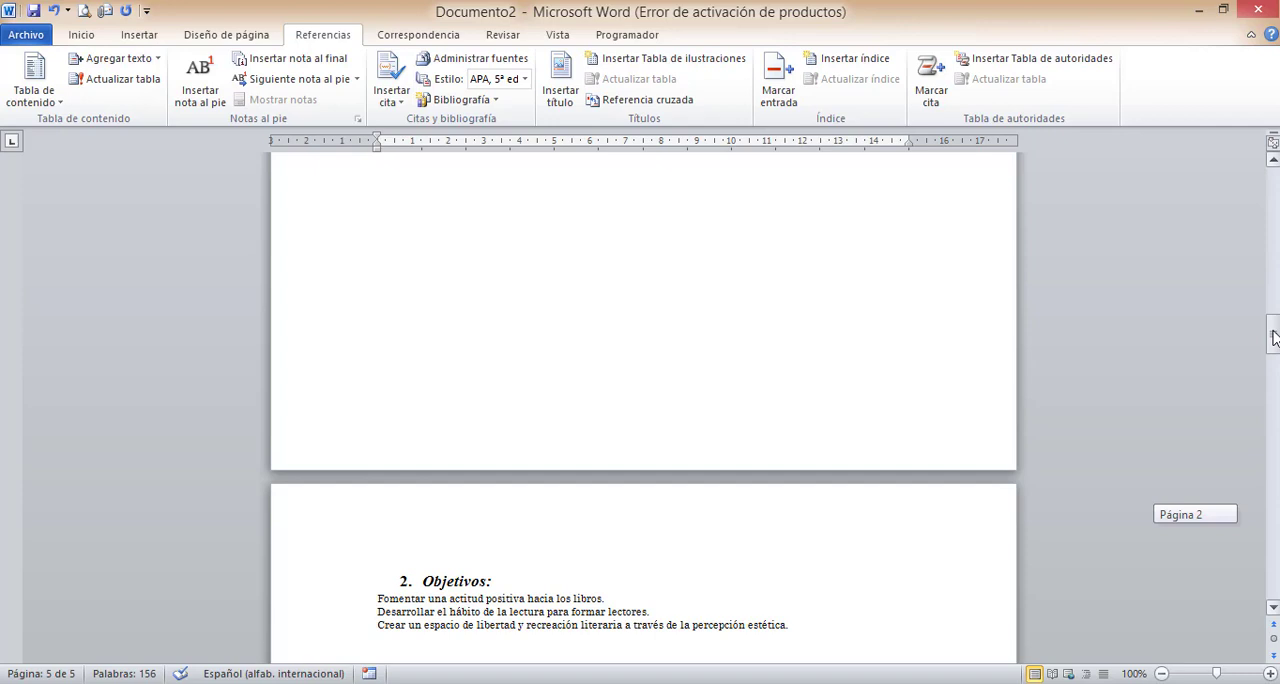
drag(1274, 338, 1274, 248)
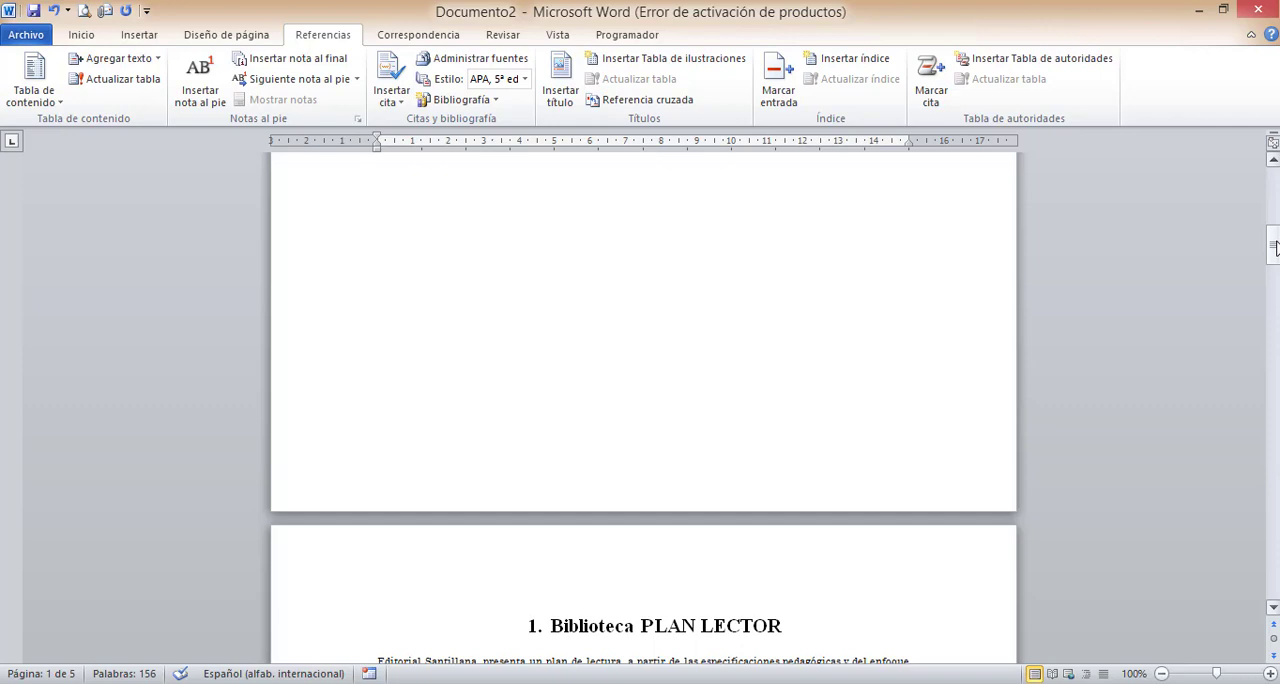
mouse_move(1274, 240)
mouse_down()
mouse_move(1274, 195)
mouse_move(1274, 283)
mouse_move(1274, 260)
mouse_up()
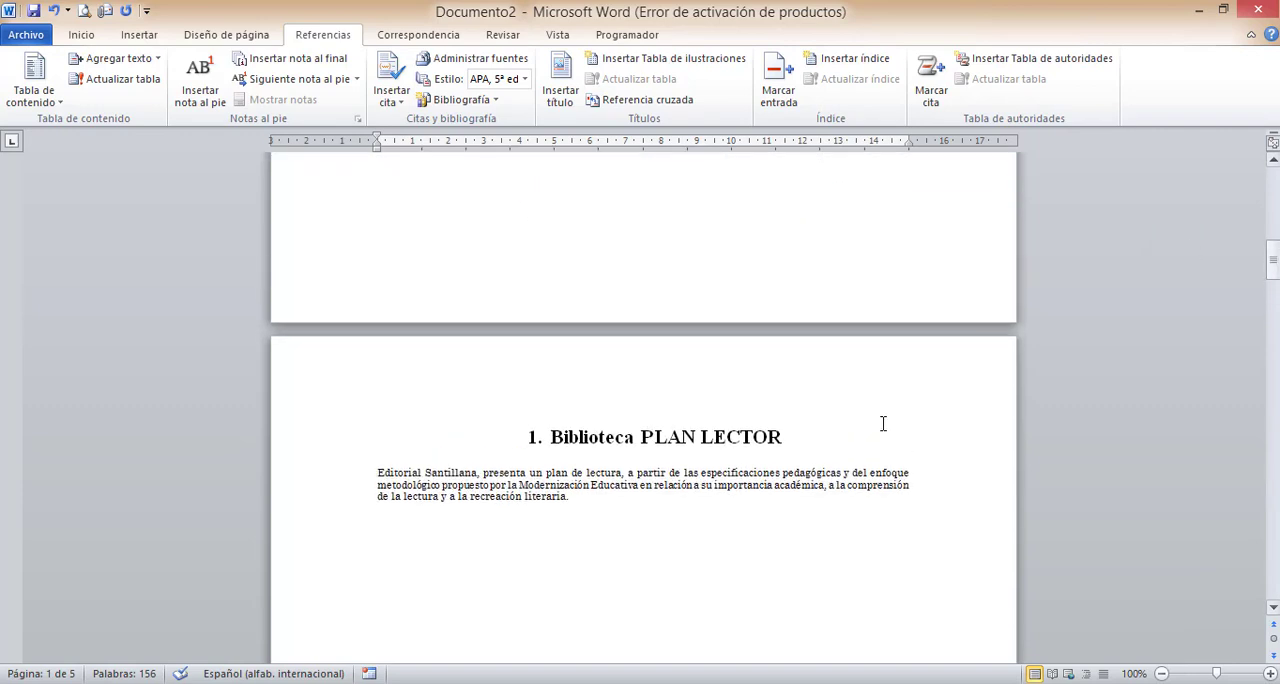
- Mark the Biblioteca PLAN LECTOR heading as an index entry with the Página actual option
drag(785, 437, 591, 440)
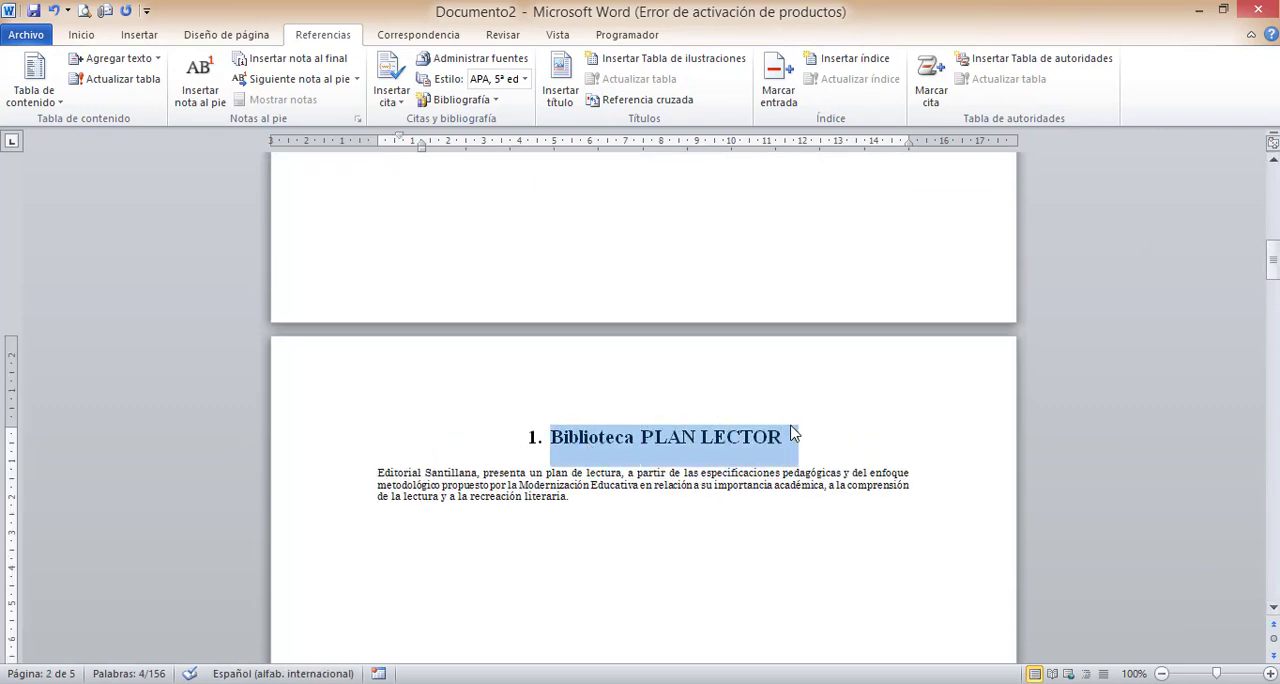
click(778, 82)
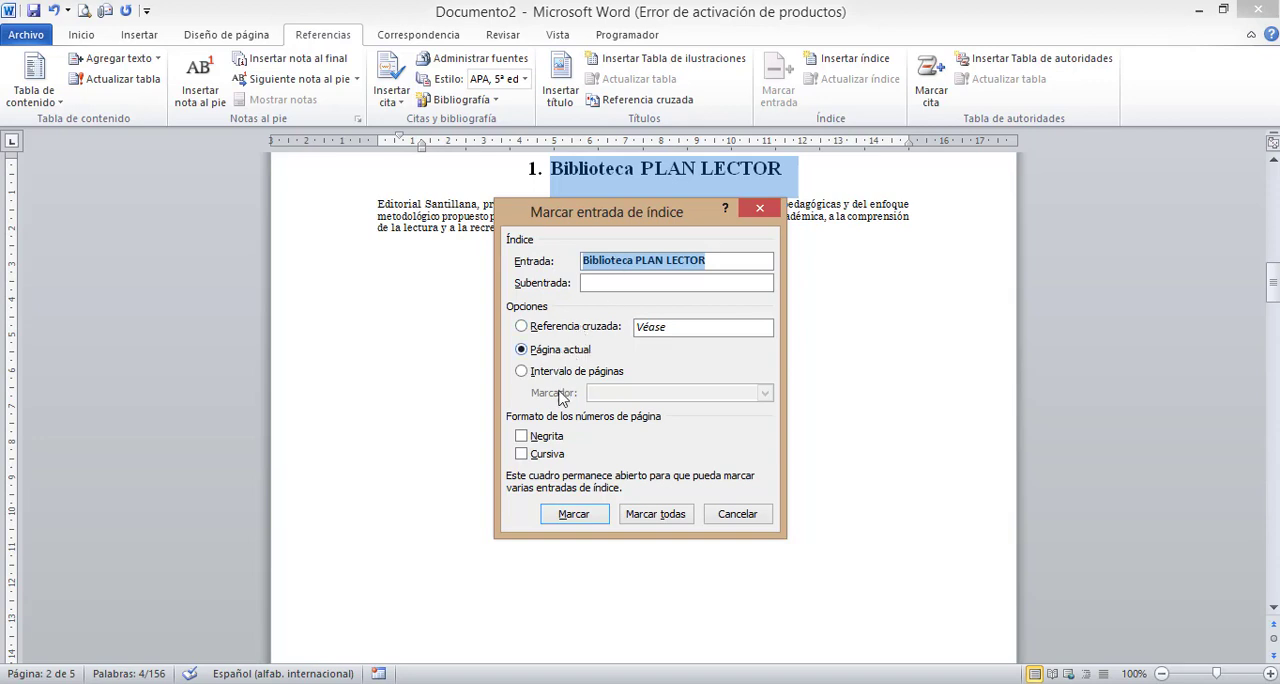
click(583, 516)
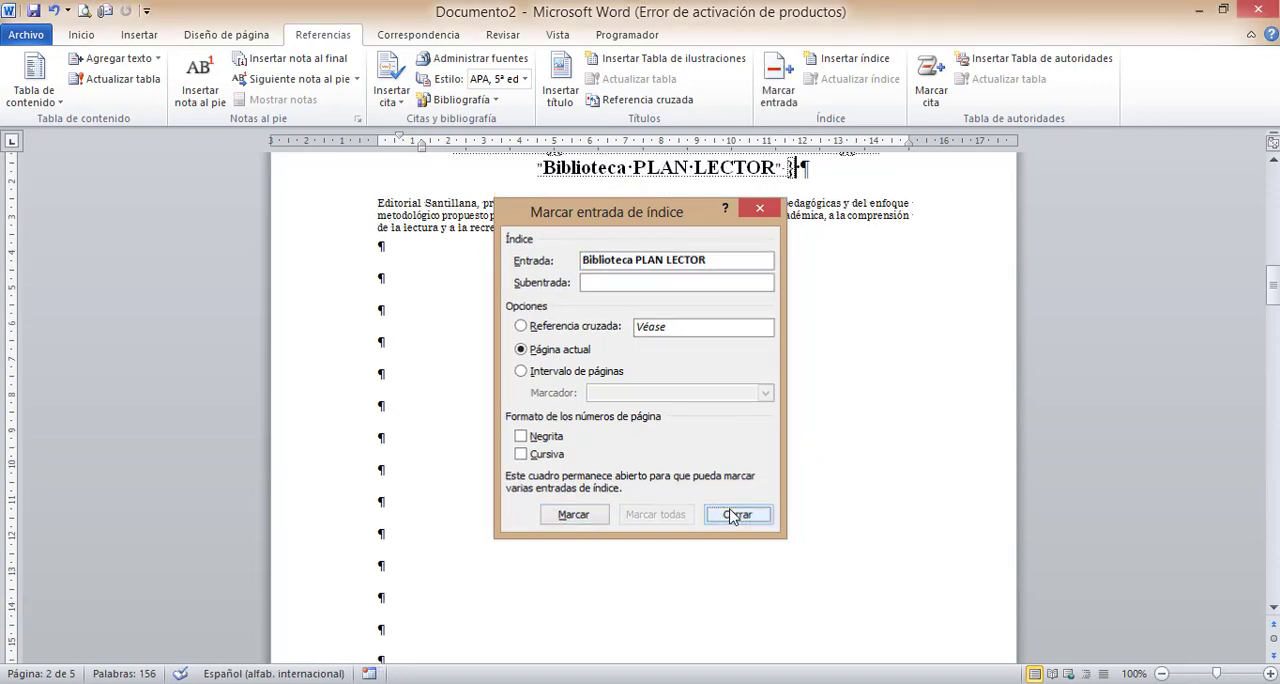
click(735, 515)
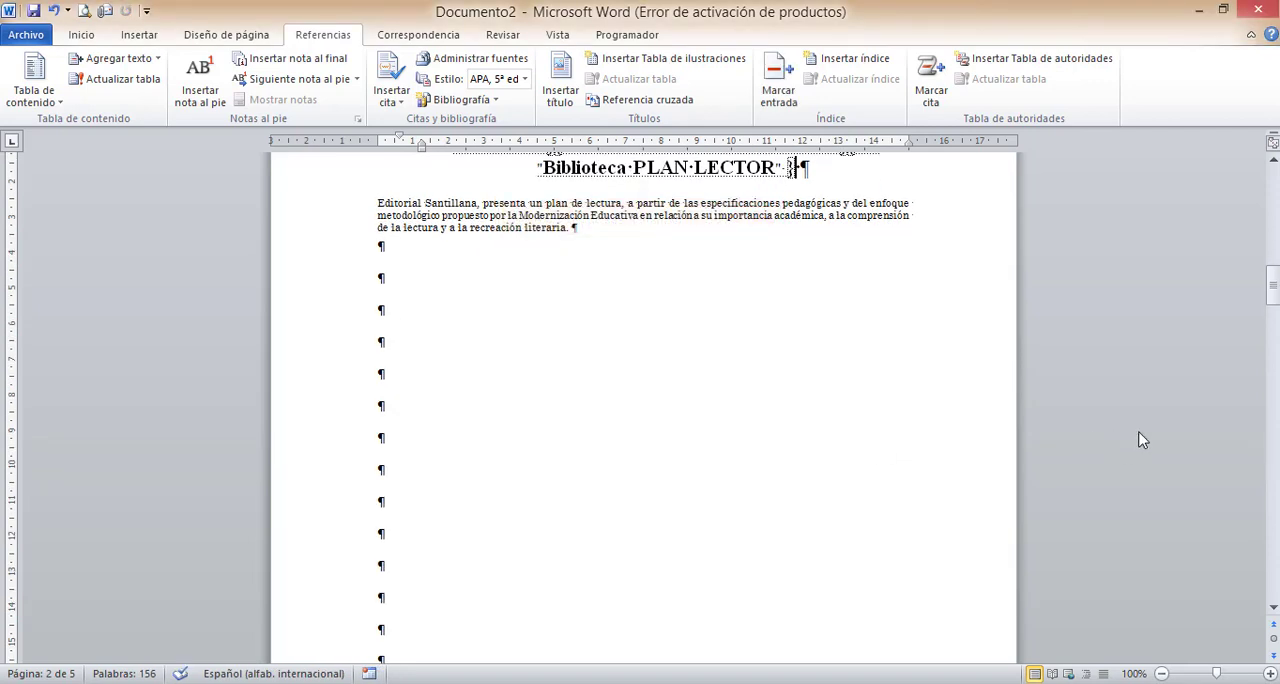
- Delete the two repeated XE index fields after the Biblioteca PLAN LECTOR heading, keeping only the first one
click(1274, 165)
click(1274, 165)
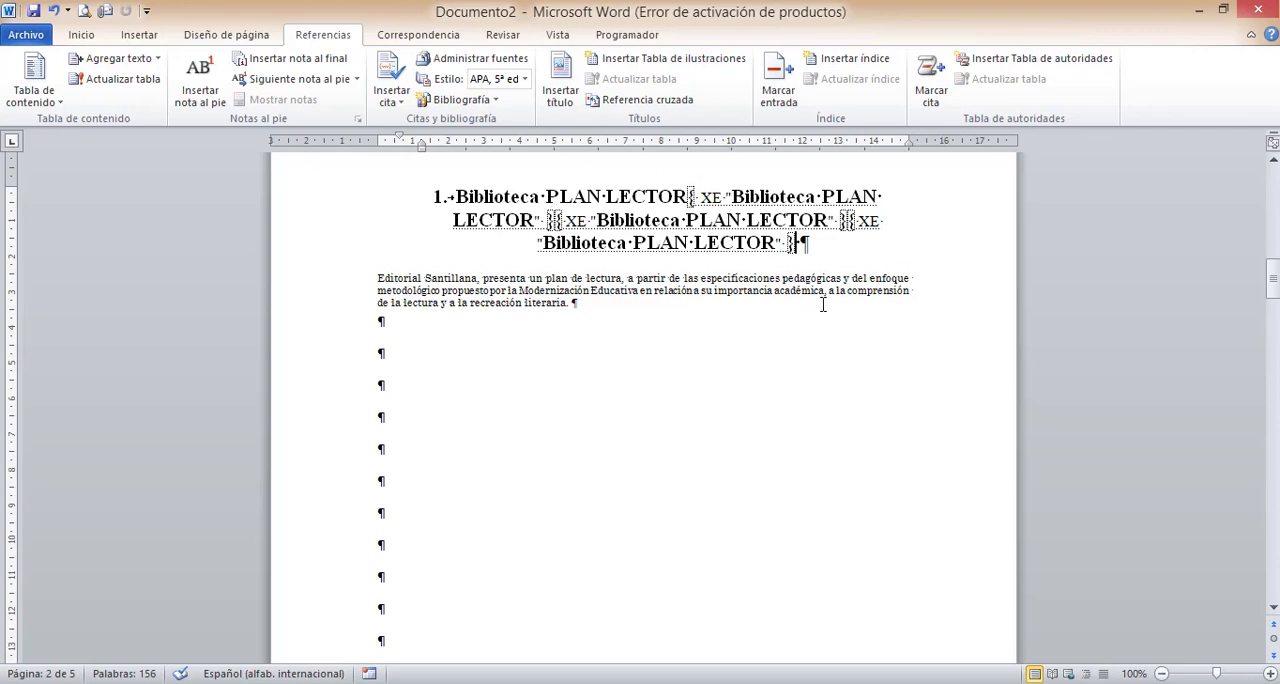
key(BackSpace)
key(BackSpace)
key(BackSpace)
key(BackSpace)
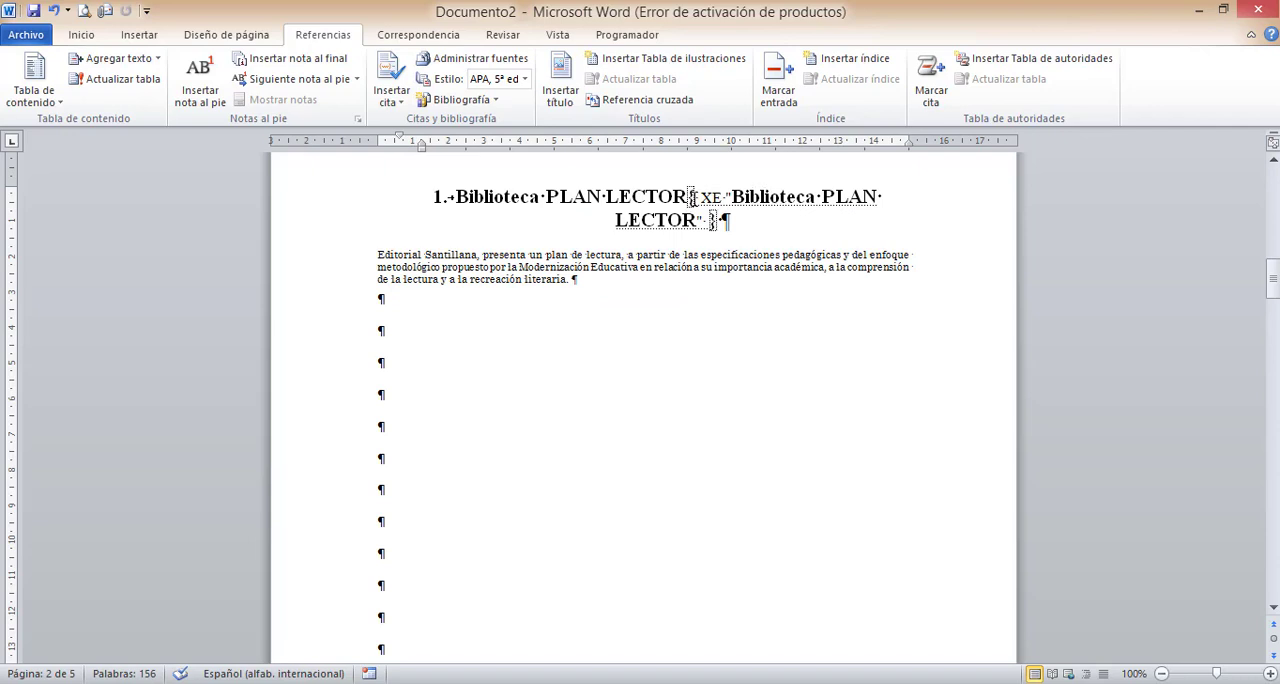
- Examine the XE index fields beside the Biblioteca PLAN LECTOR, Objetivos and Organización headings
drag(456, 196, 688, 196)
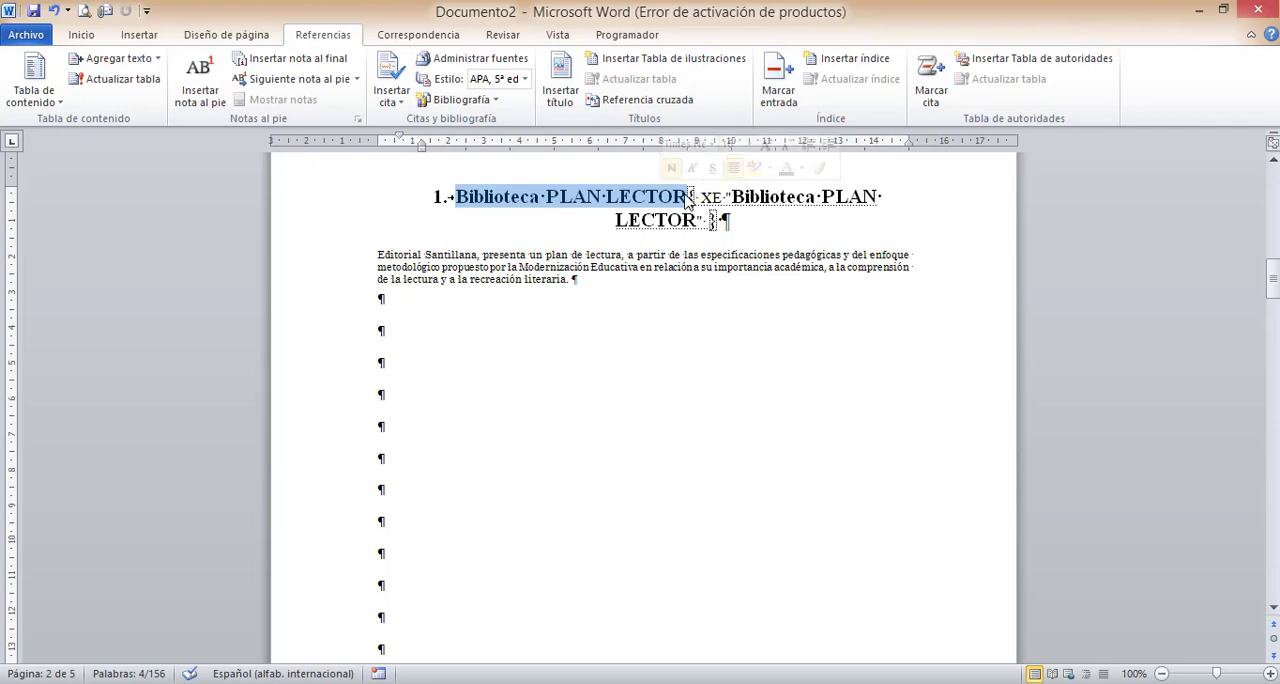
drag(692, 200, 699, 205)
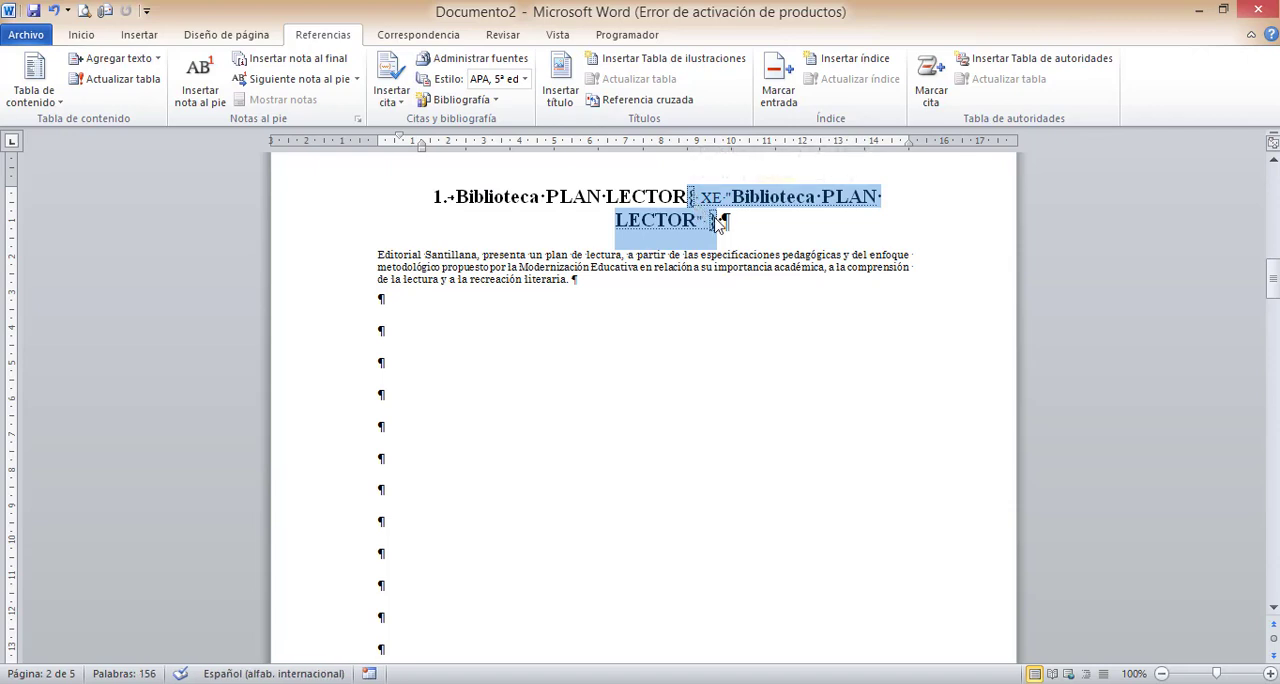
click(798, 245)
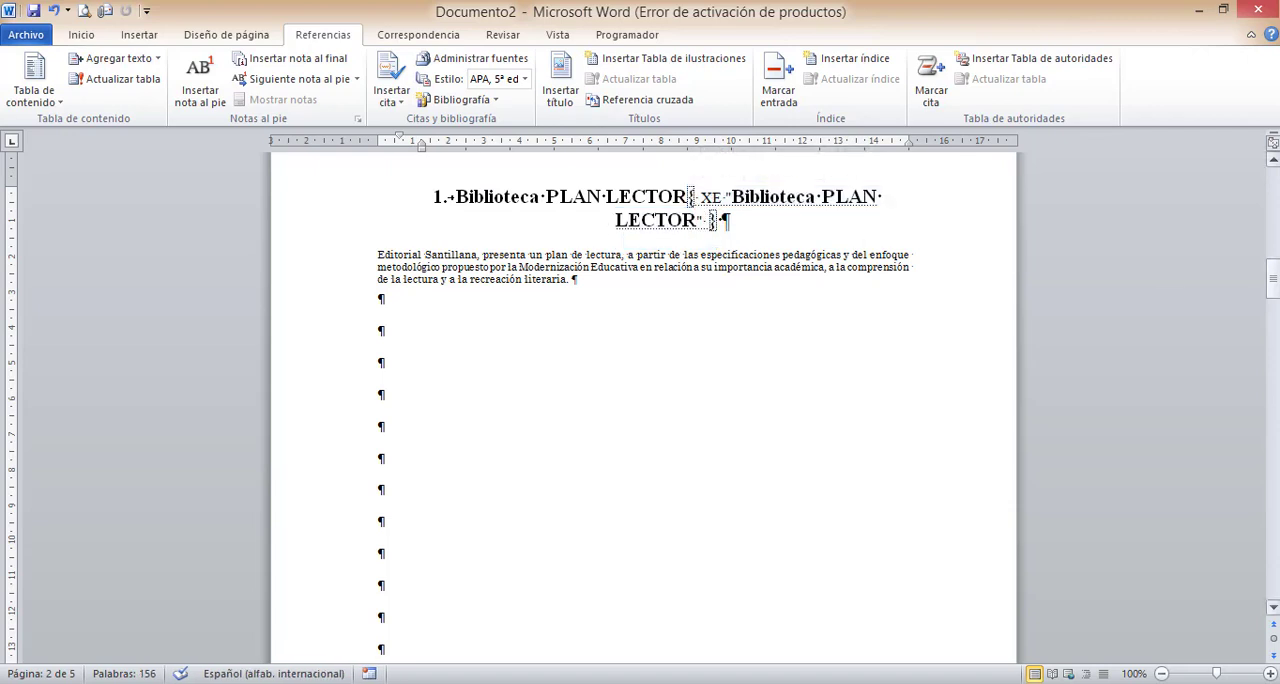
drag(1273, 278, 1275, 368)
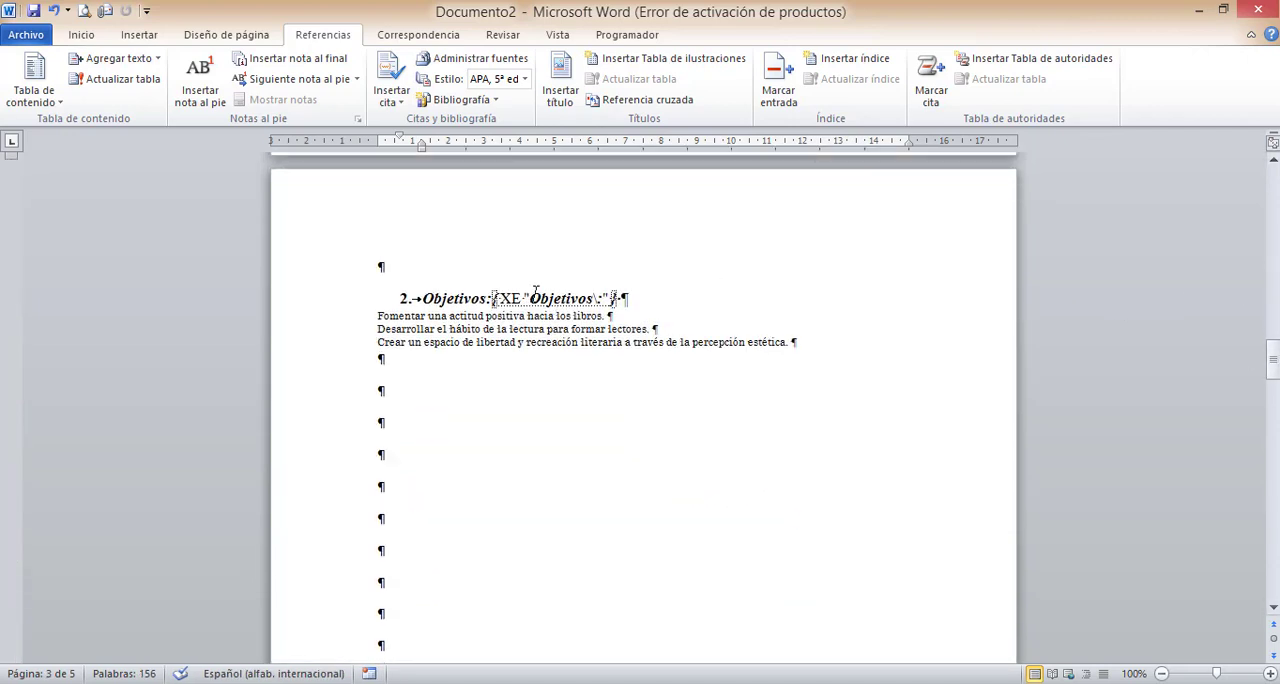
drag(494, 298, 530, 299)
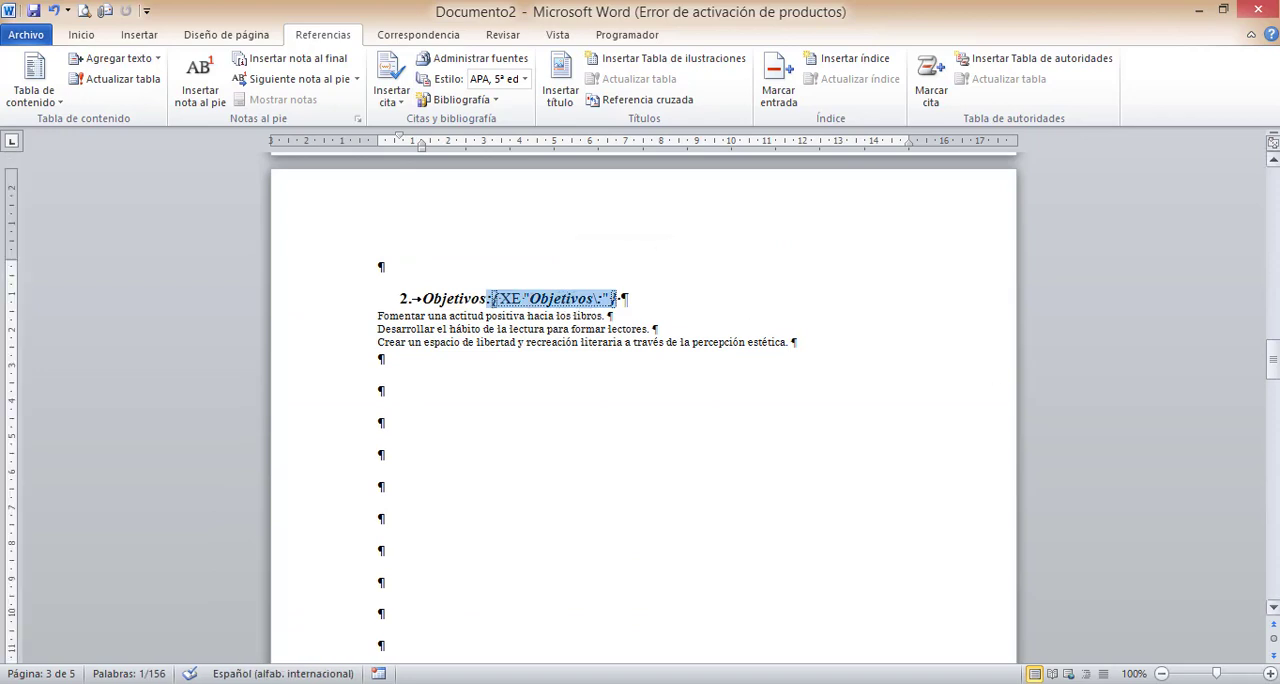
drag(1275, 375, 1275, 440)
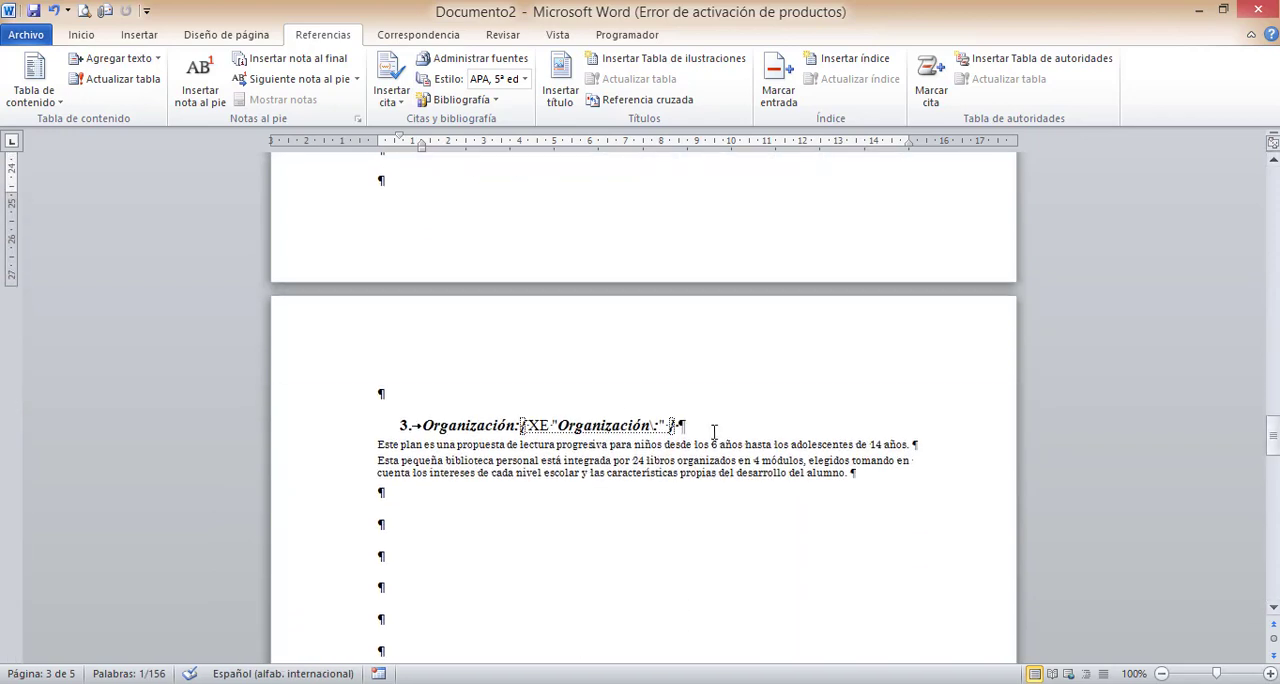
drag(575, 425, 650, 425)
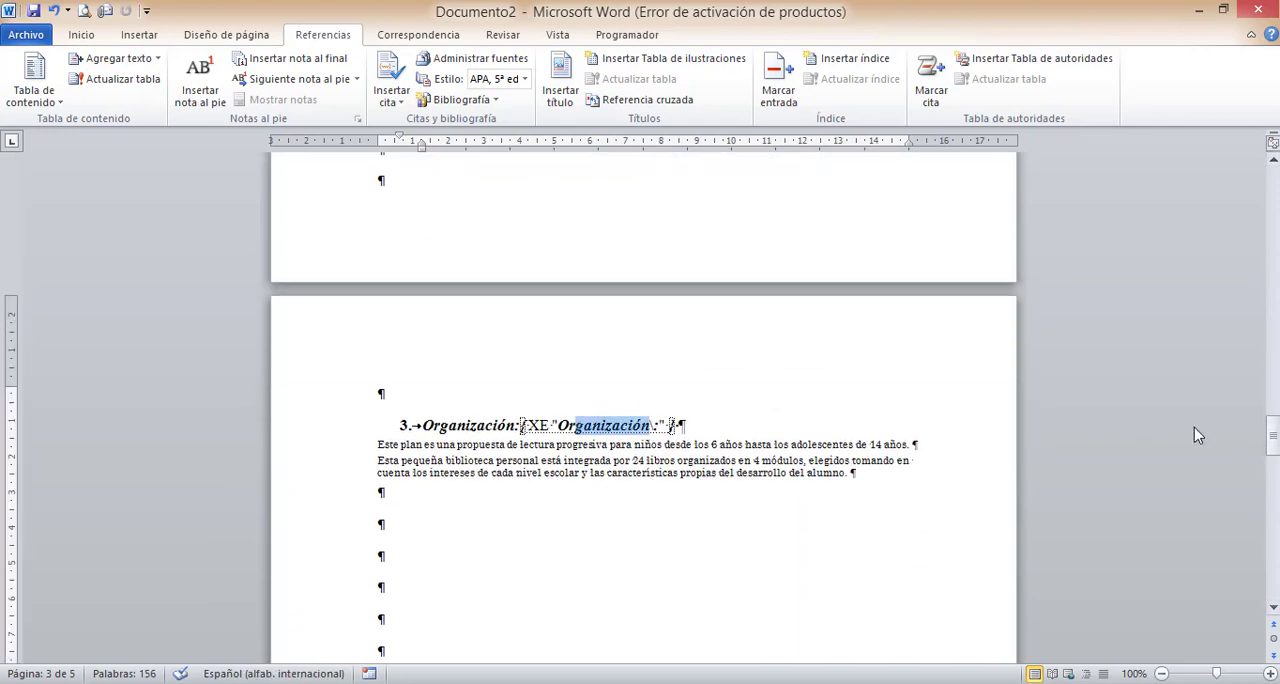
- Mark the Ventajas heading as a Página actual index entry, removing the number 4. from the entry text
drag(1274, 432, 1273, 514)
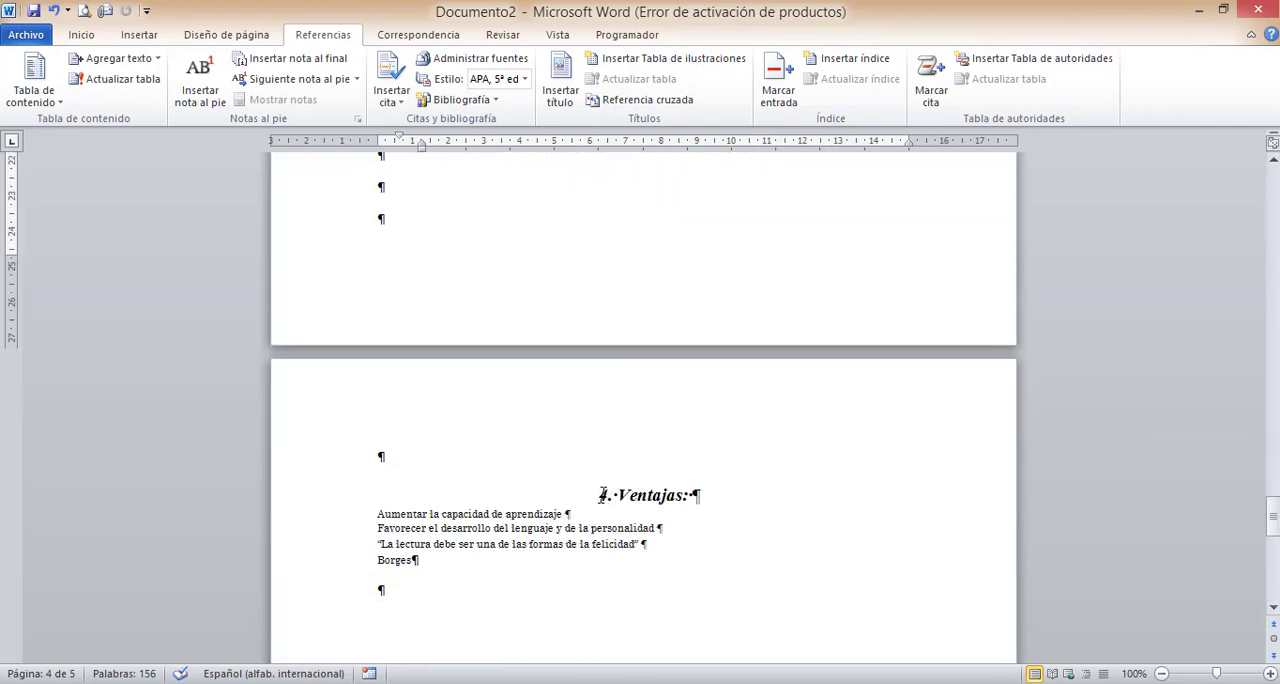
drag(600, 494, 700, 494)
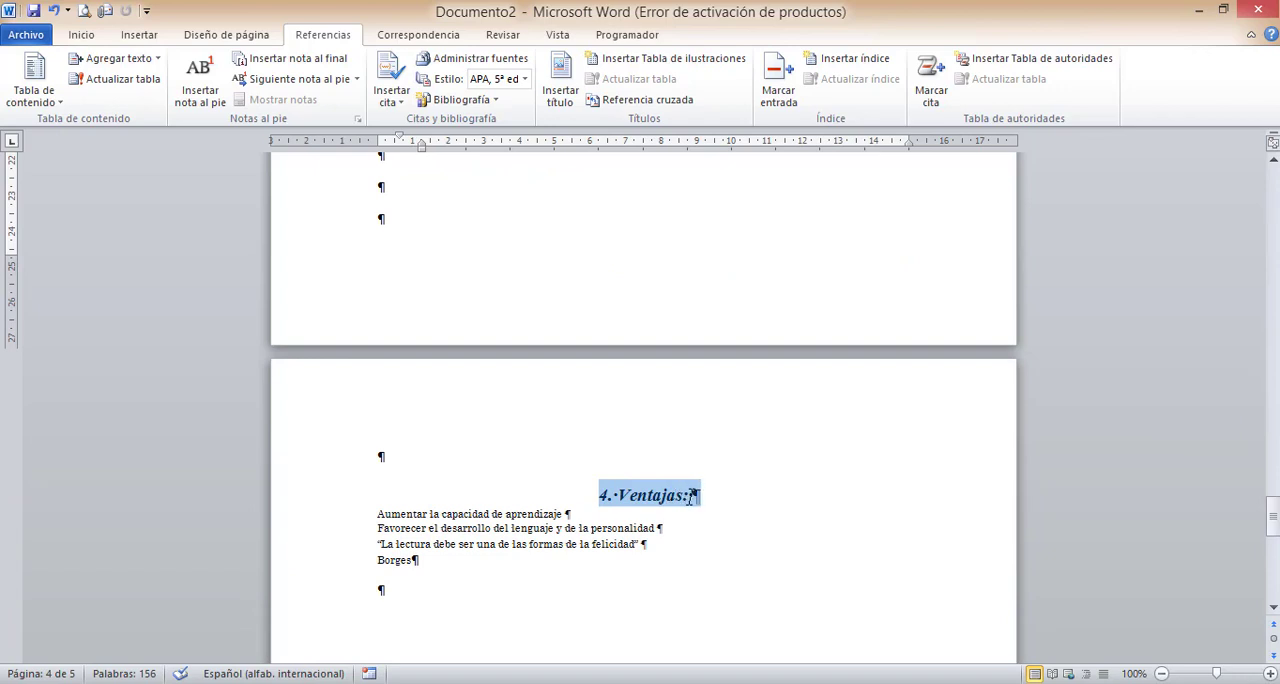
click(780, 85)
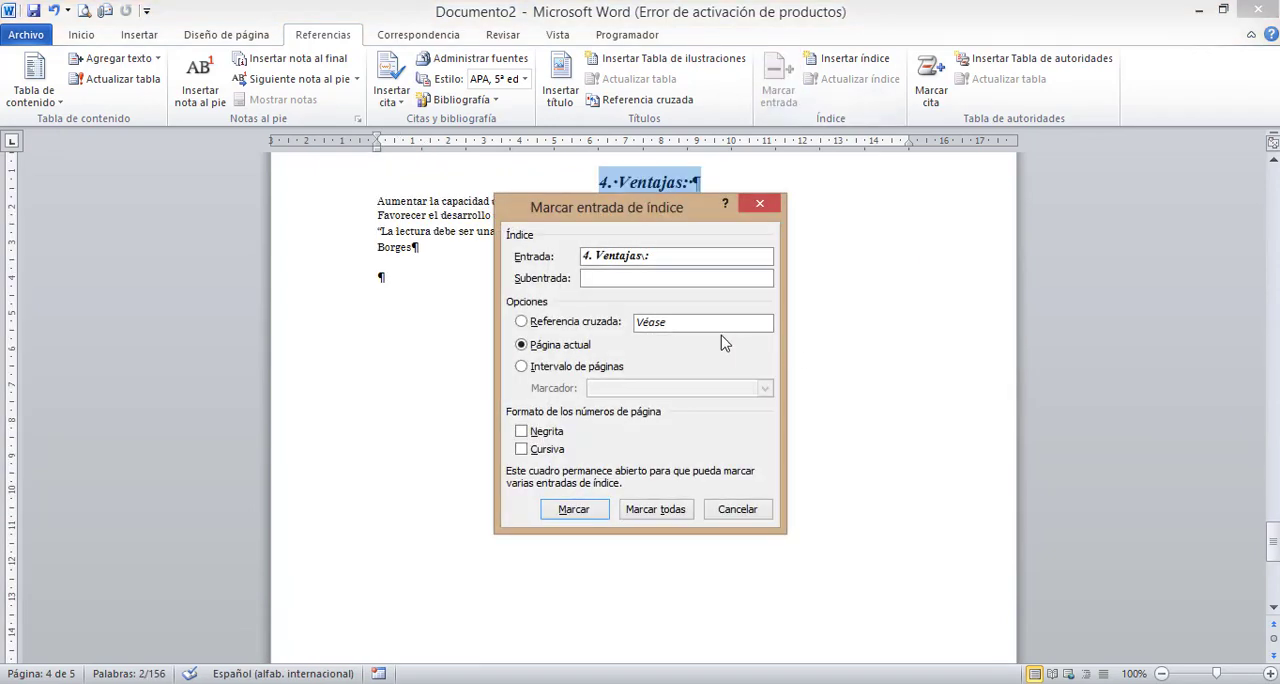
click(593, 256)
key(BackSpace)
key(BackSpace)
key(BackSpace)
click(576, 510)
click(737, 509)
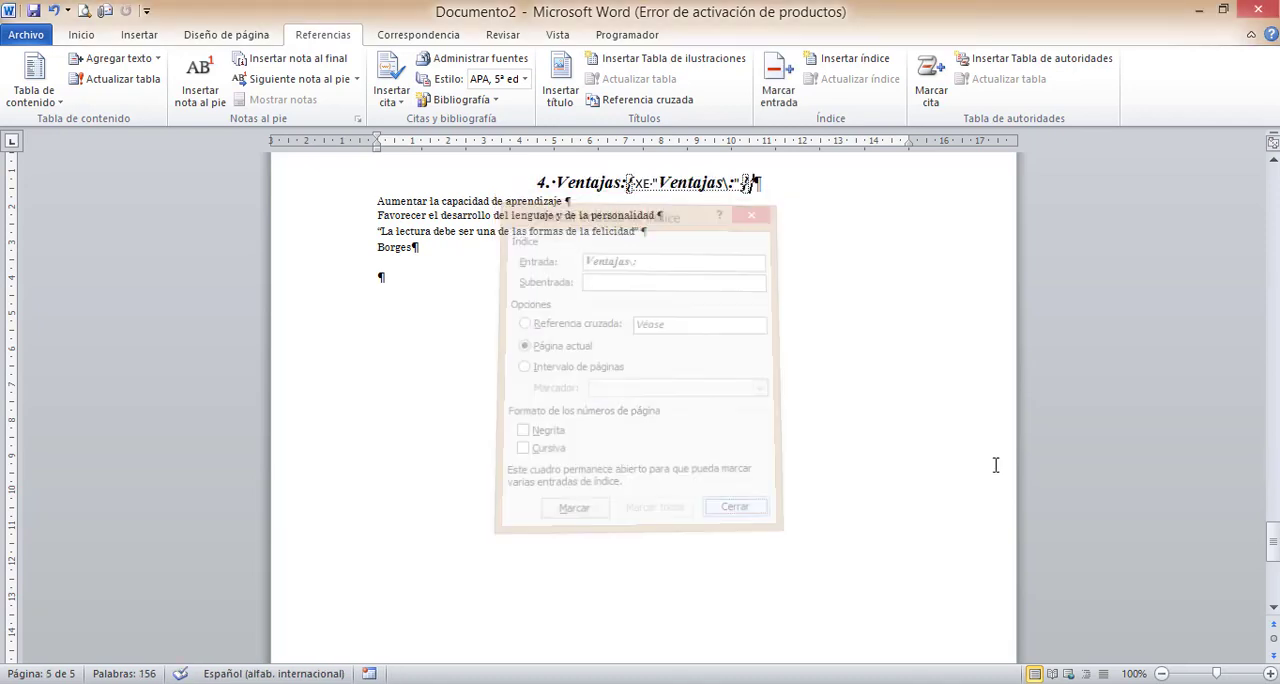
- Open the index insertion dialog with the insertion point in the first empty paragraph of page 1
click(1273, 237)
click(1273, 237)
click(1273, 237)
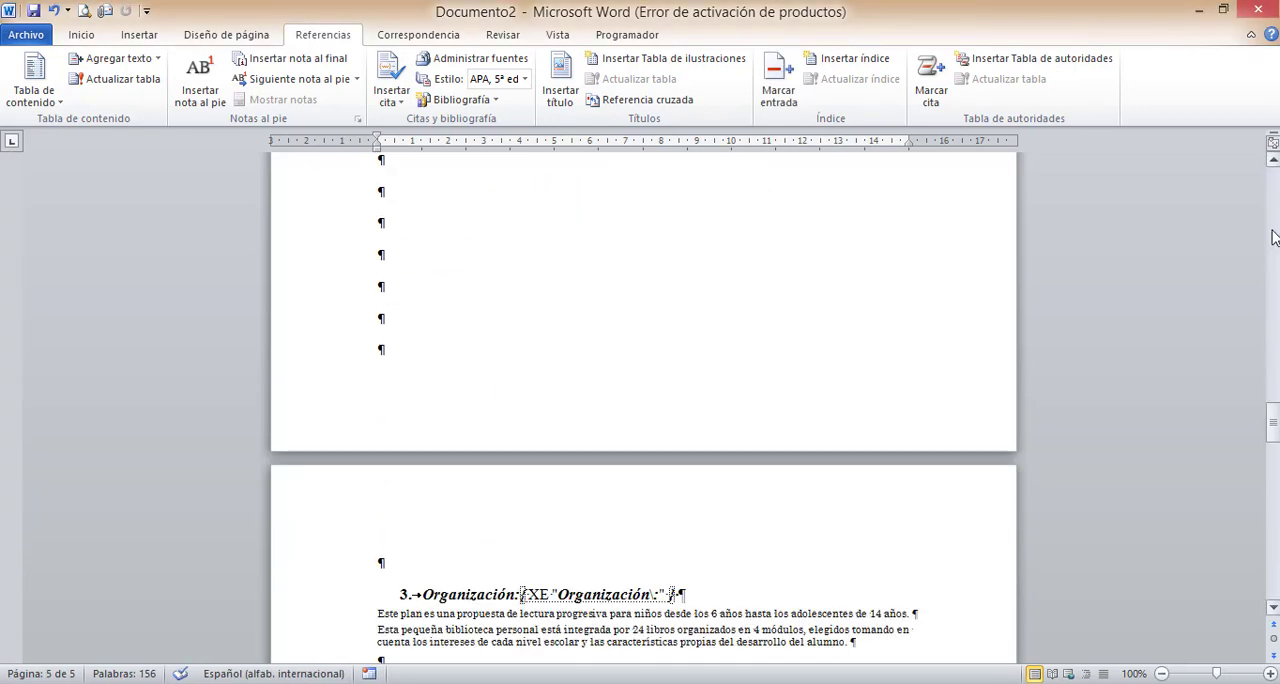
click(1273, 237)
click(1273, 237)
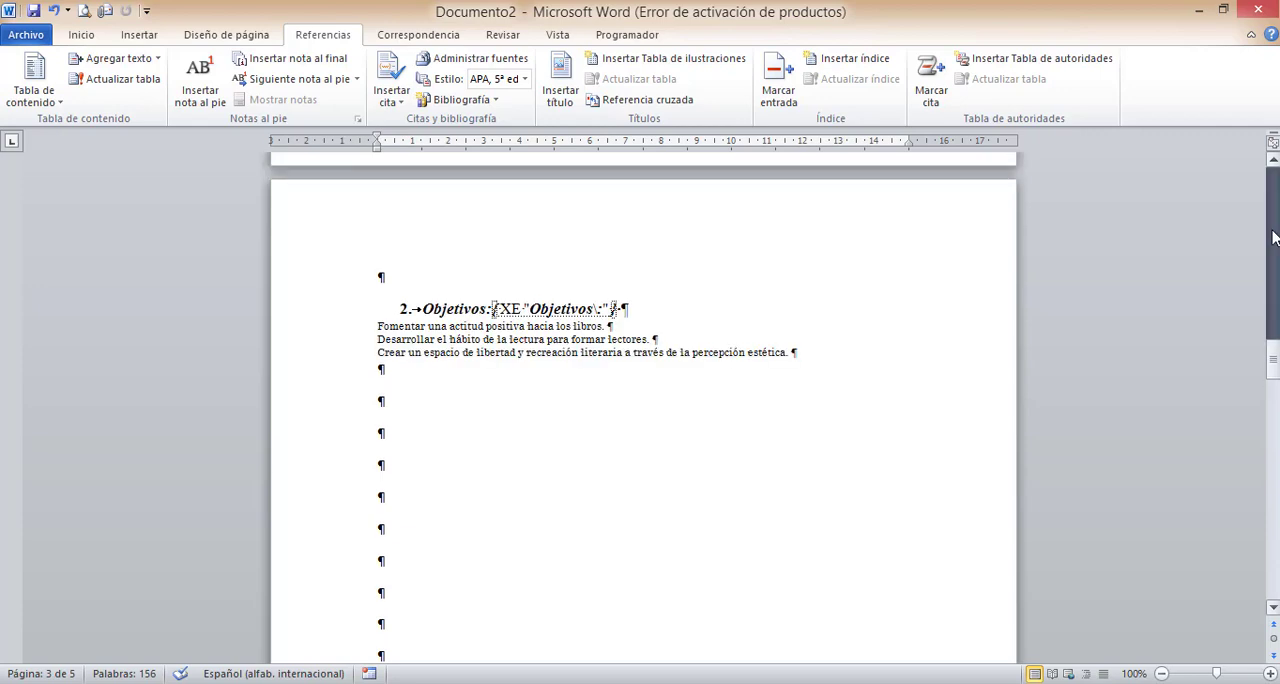
click(1273, 237)
click(1273, 237)
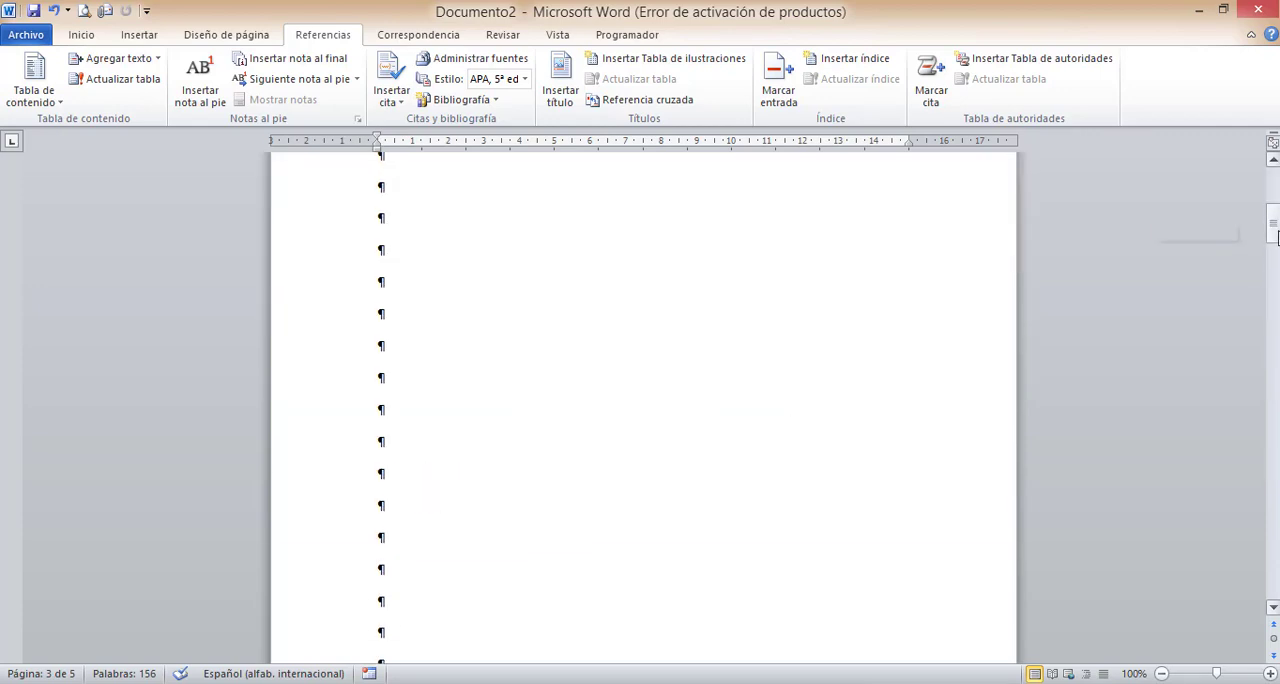
drag(1273, 228, 1275, 205)
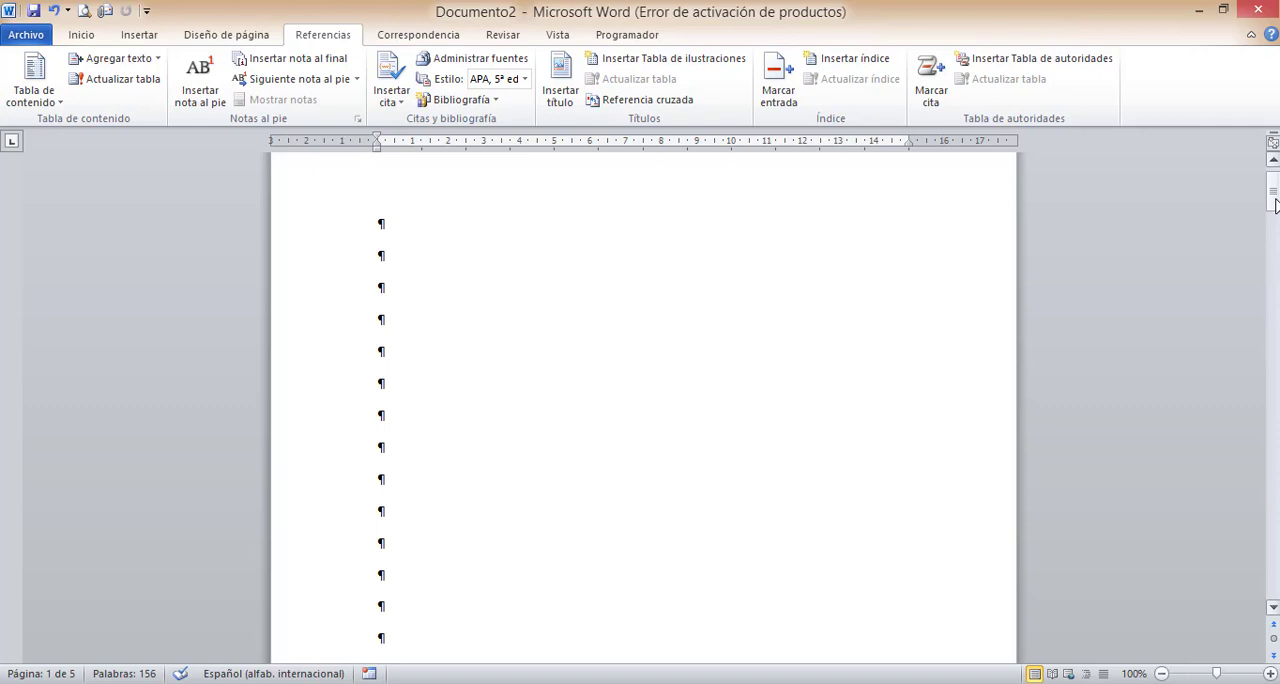
drag(1273, 200, 1276, 200)
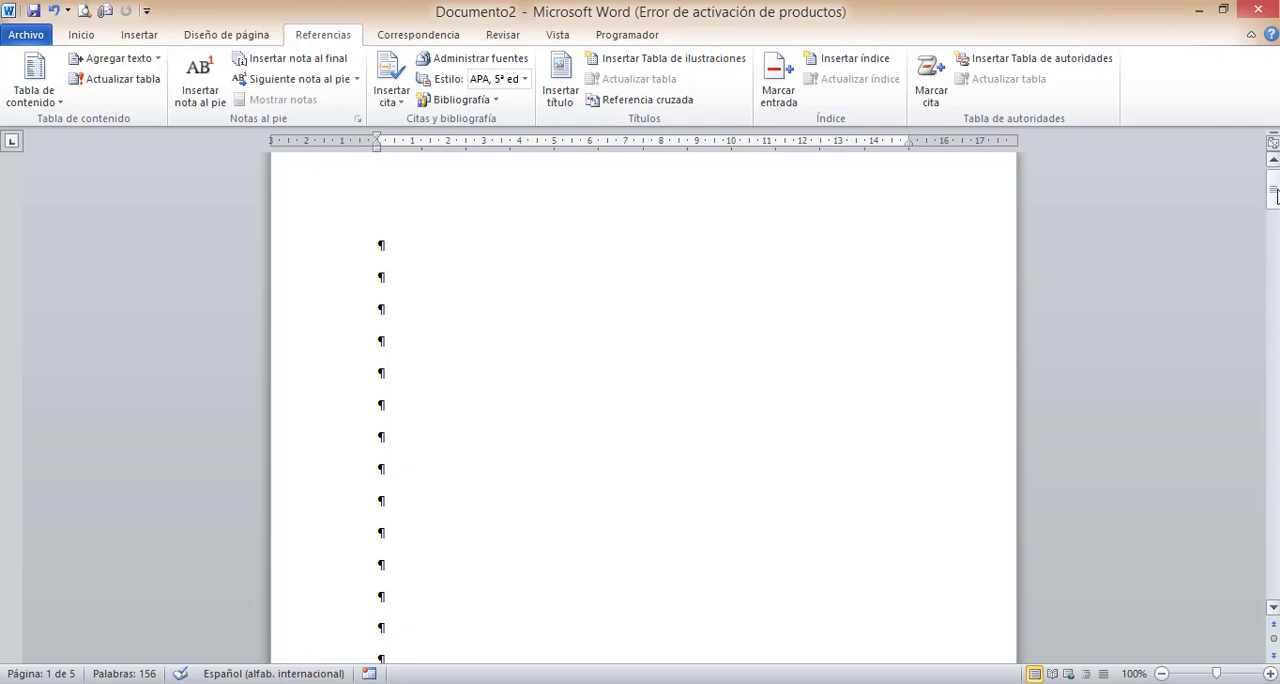
drag(1276, 207, 1275, 197)
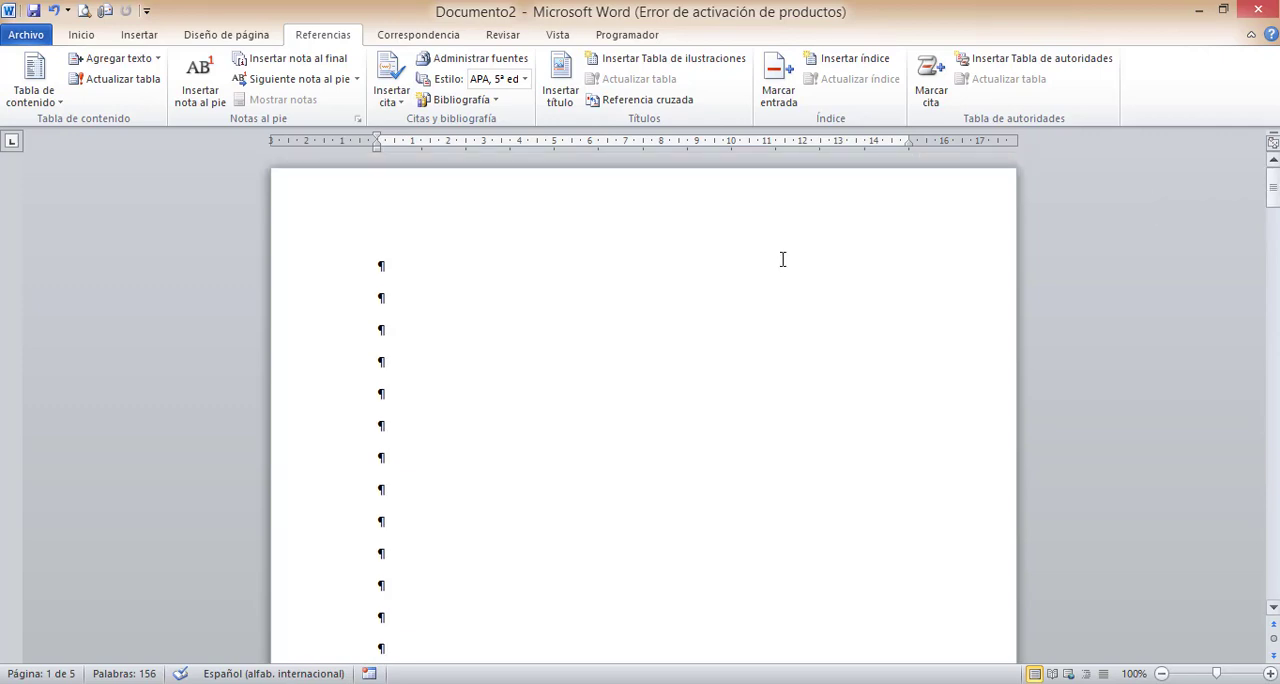
click(393, 265)
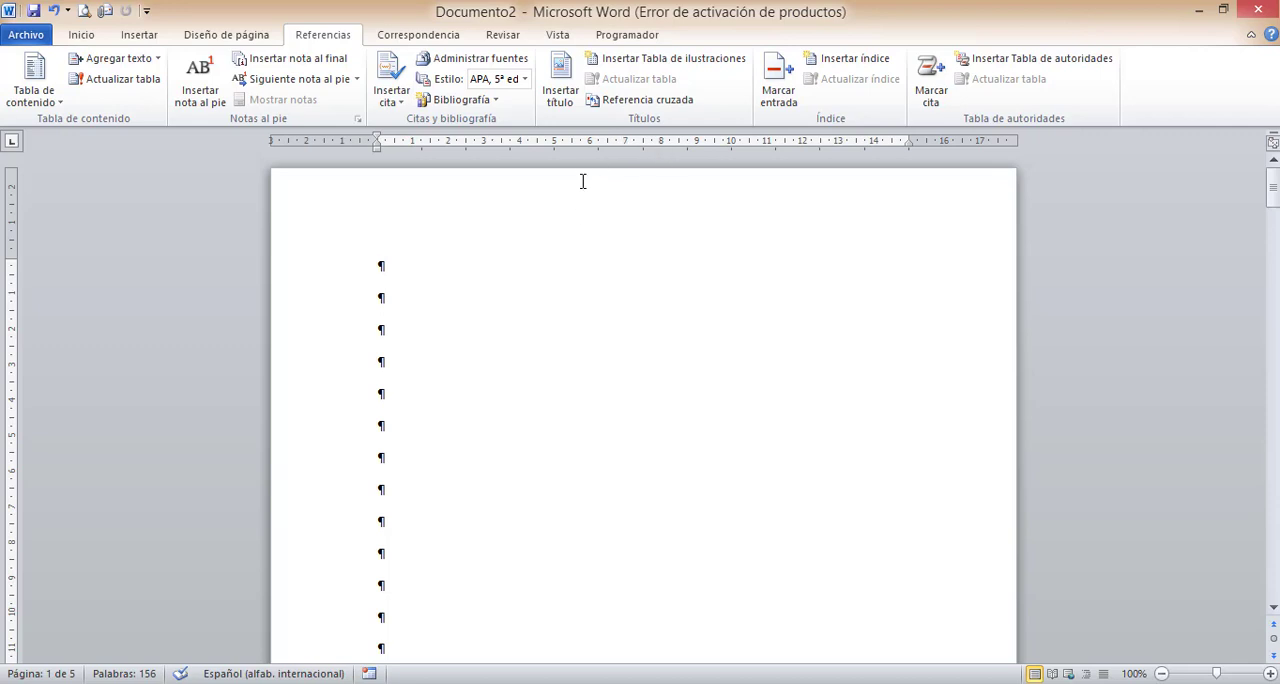
click(833, 64)
drag(651, 130, 785, 219)
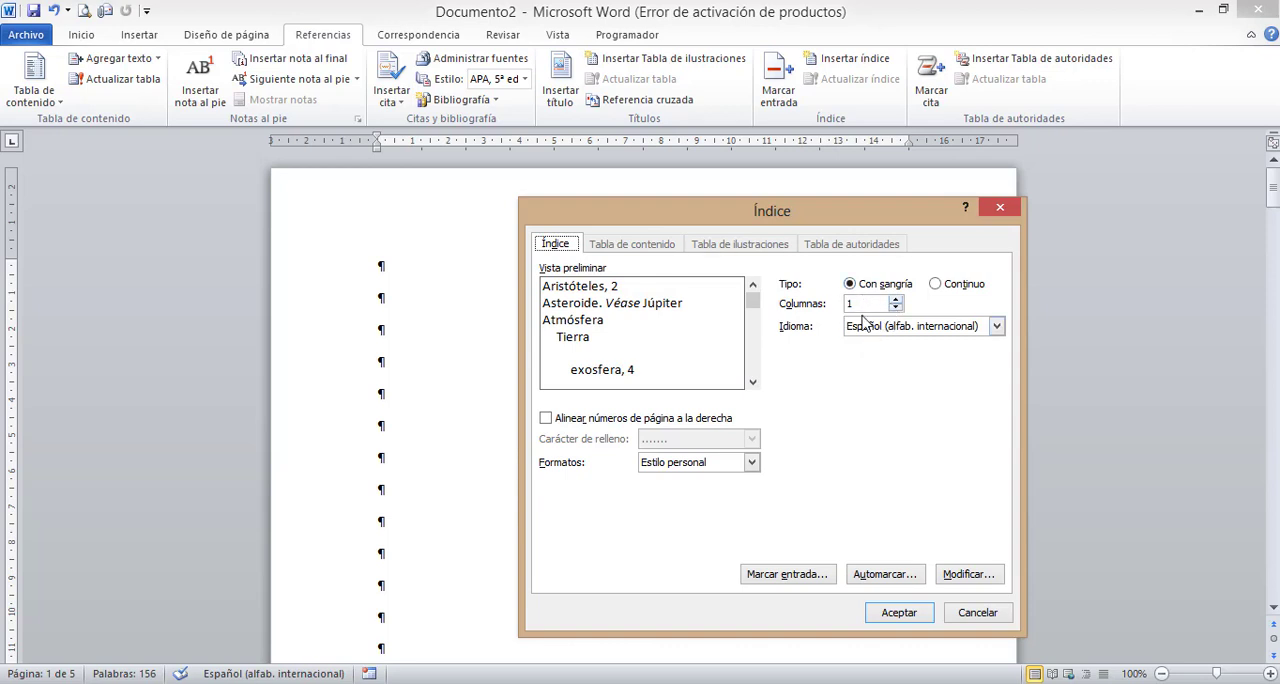
- Preview the Continuo index type, then return to Con sangría with the Estilo personal format
click(955, 289)
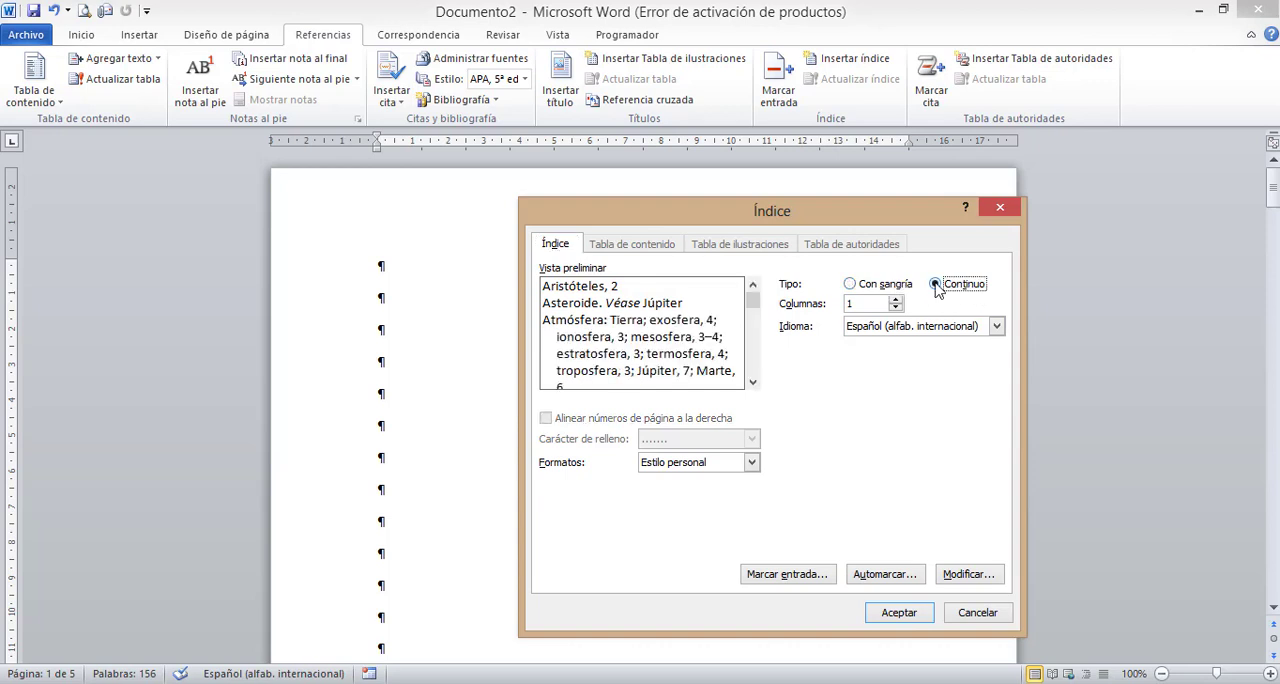
click(888, 286)
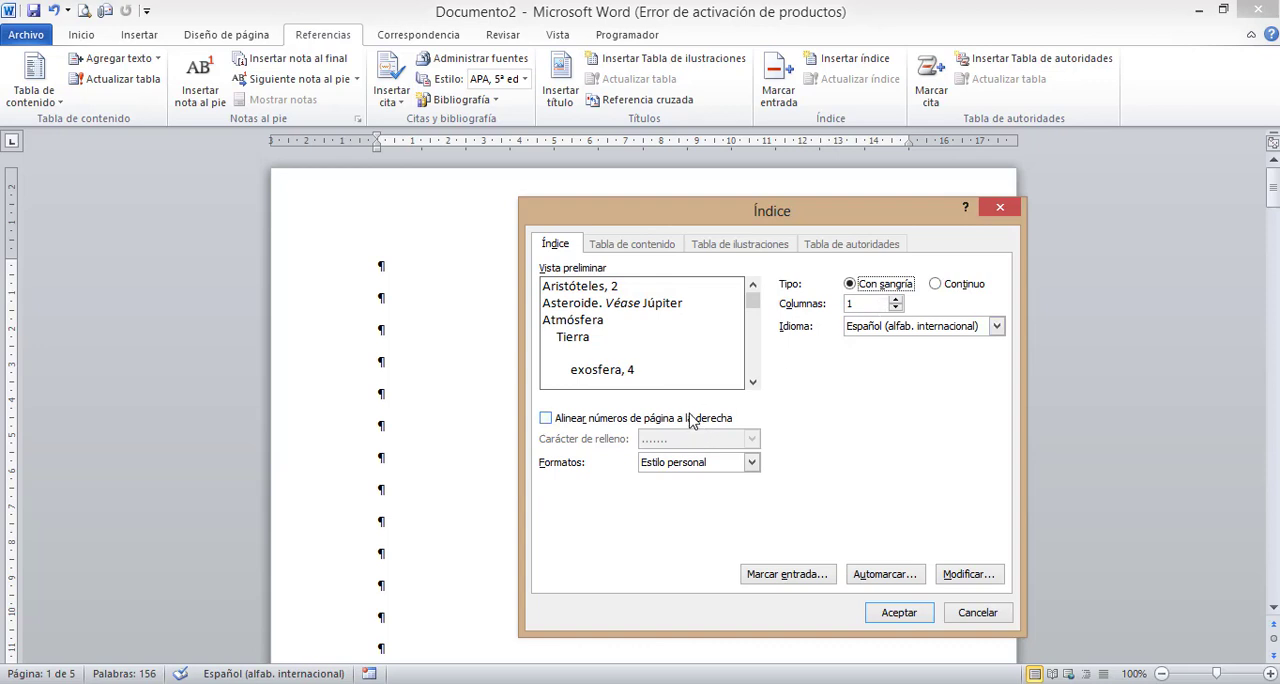
click(722, 462)
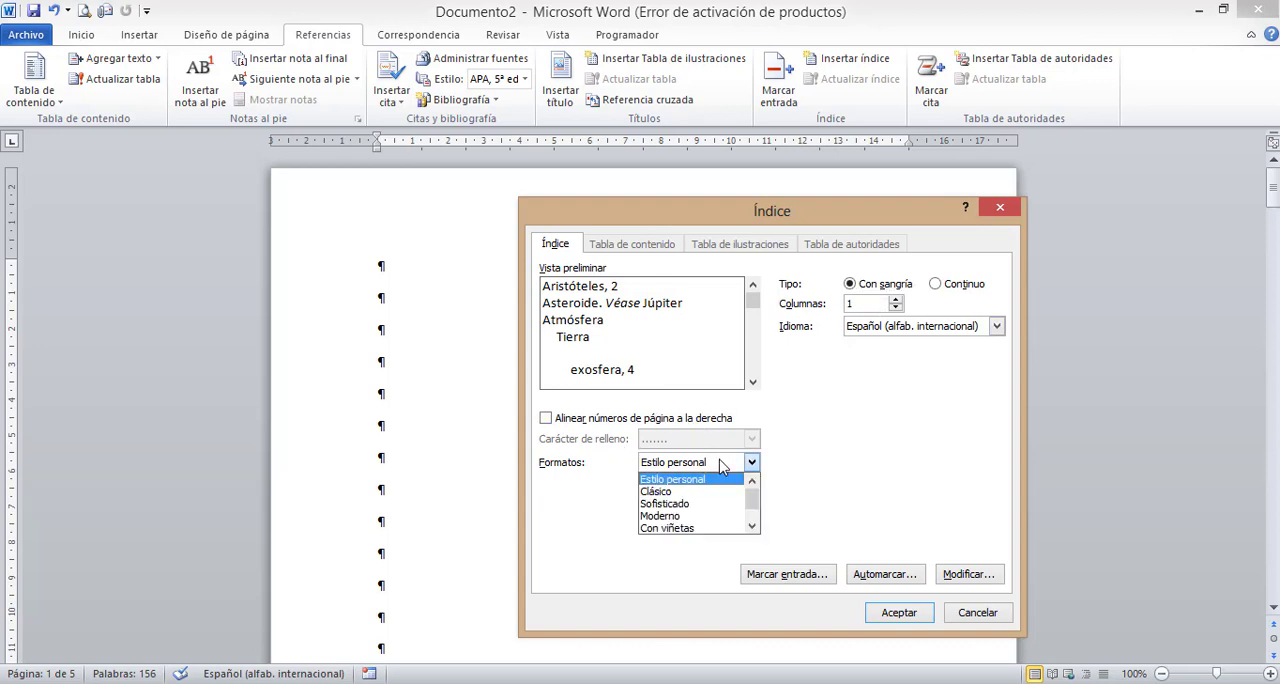
click(706, 479)
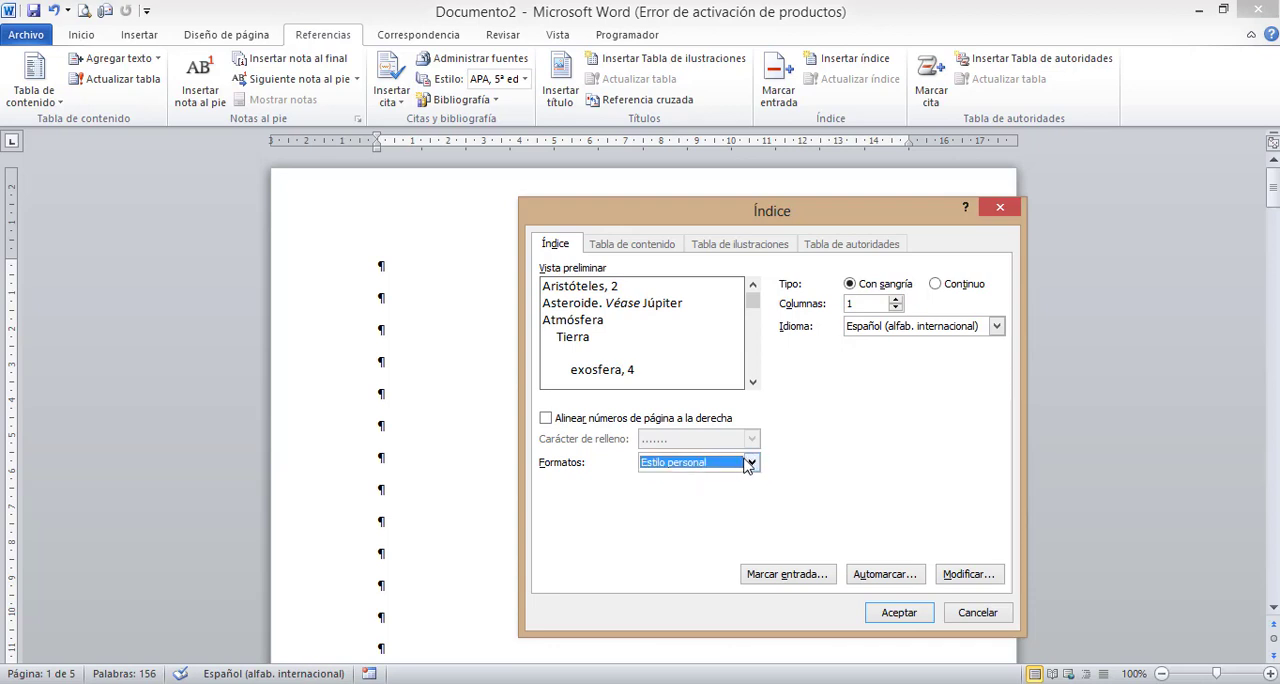
- Preview the Clásico, Sofisticado, Moderno, Con viñetas, Formal and Sencillo index formats, returning to Estilo personal
click(749, 463)
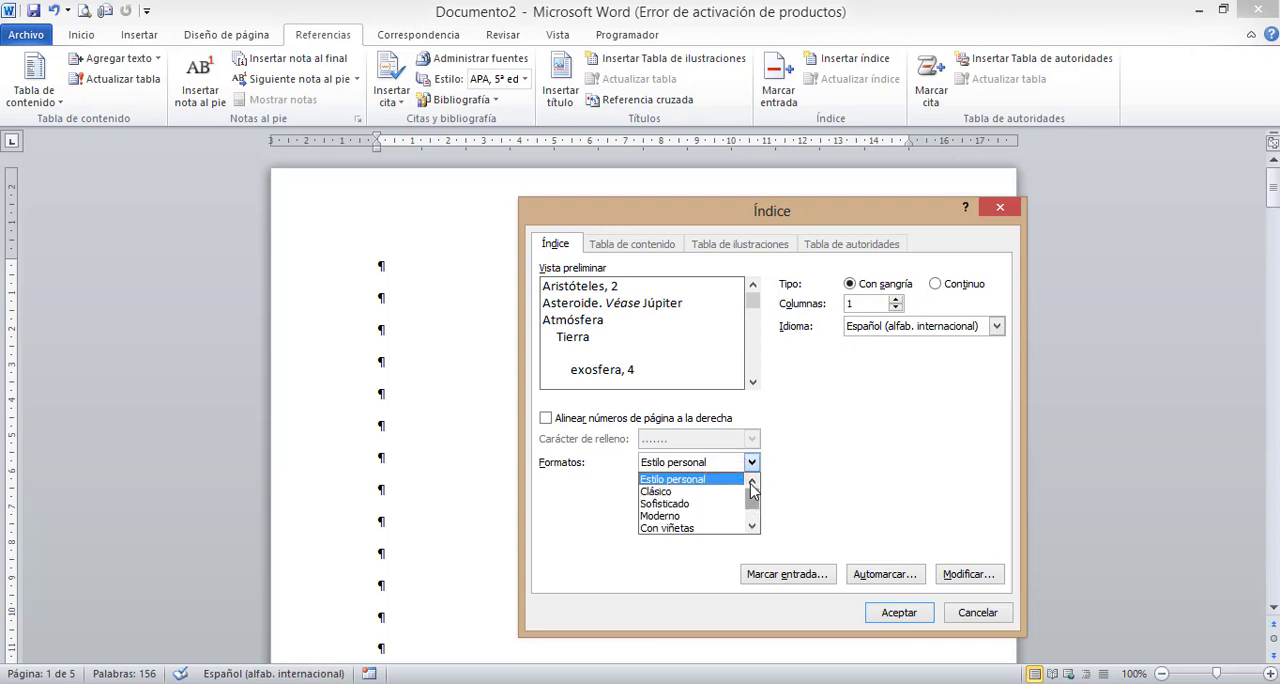
click(722, 492)
click(750, 463)
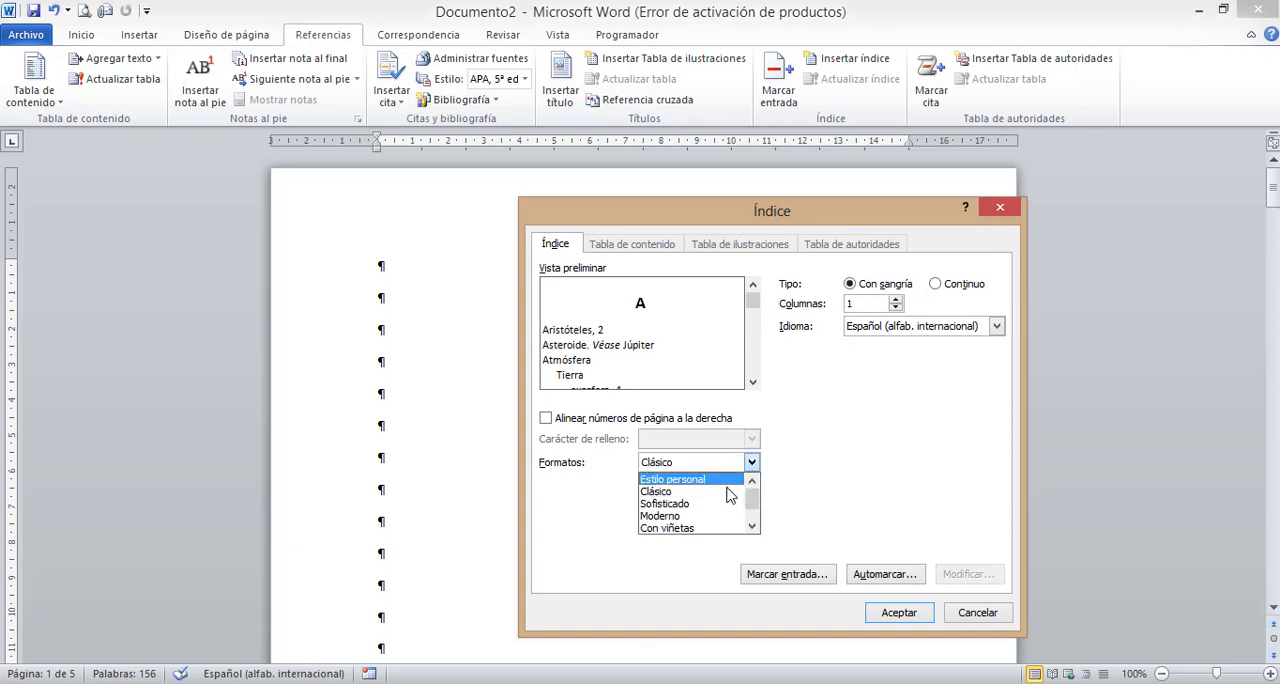
click(720, 503)
click(751, 463)
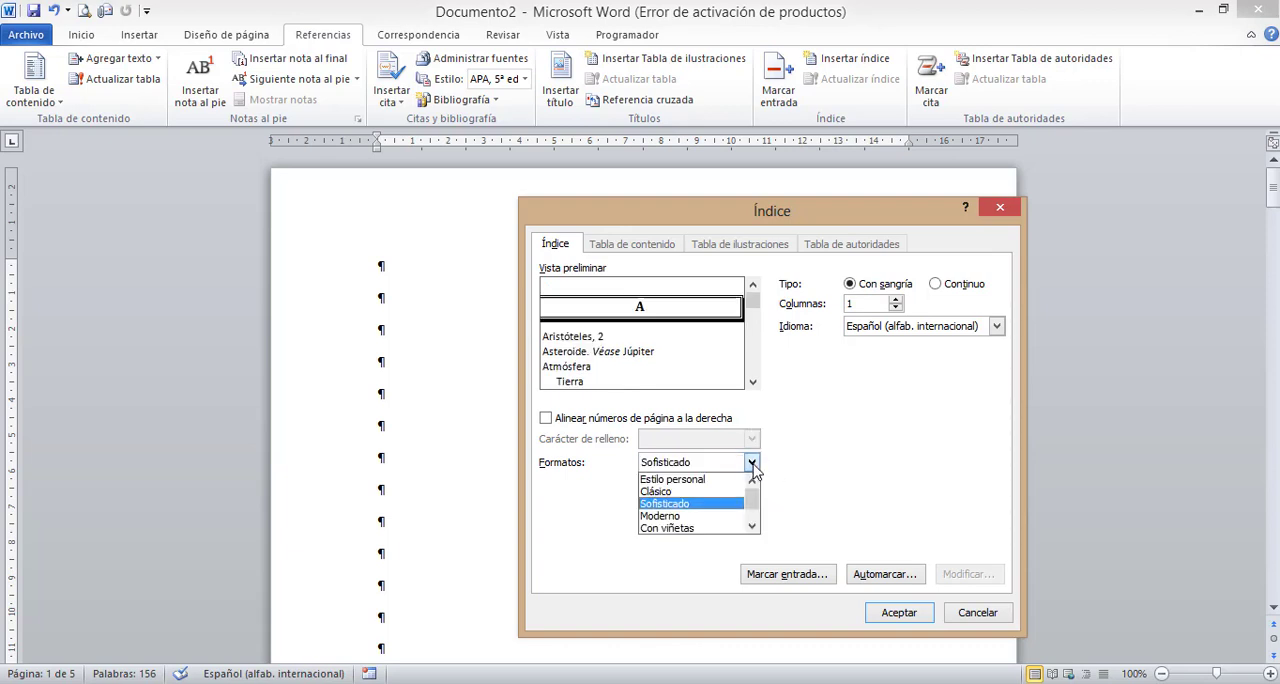
click(703, 516)
click(751, 463)
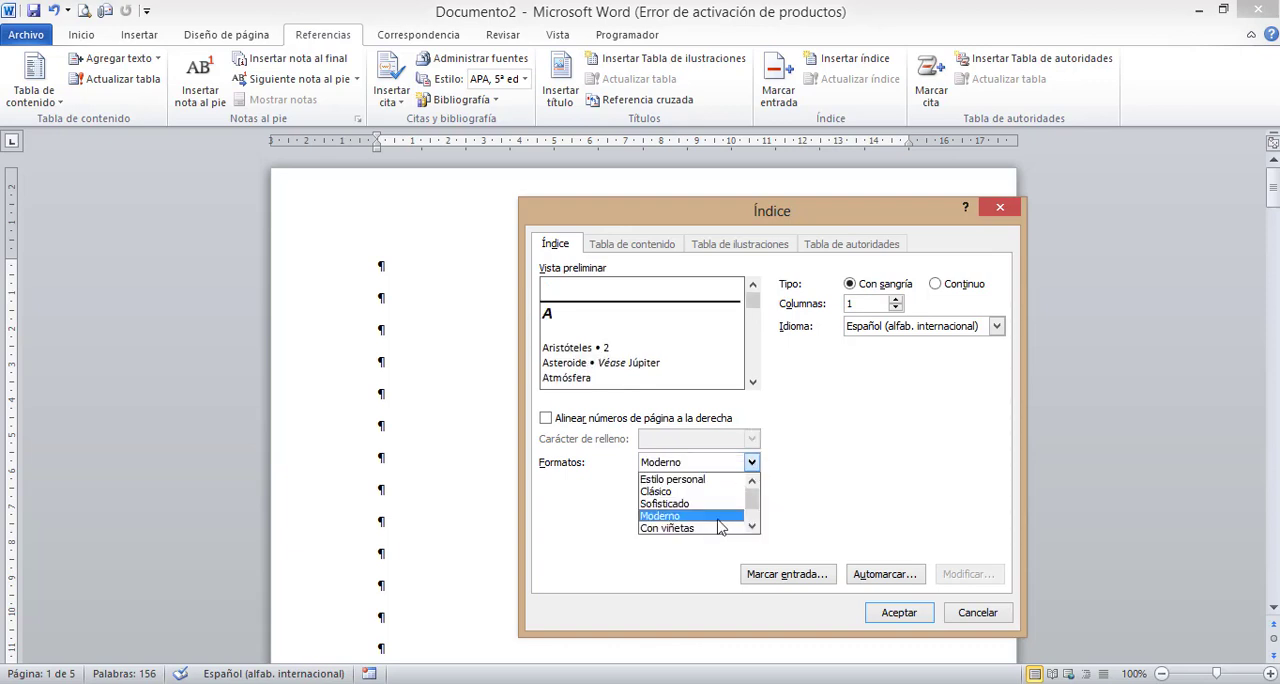
click(700, 528)
click(751, 463)
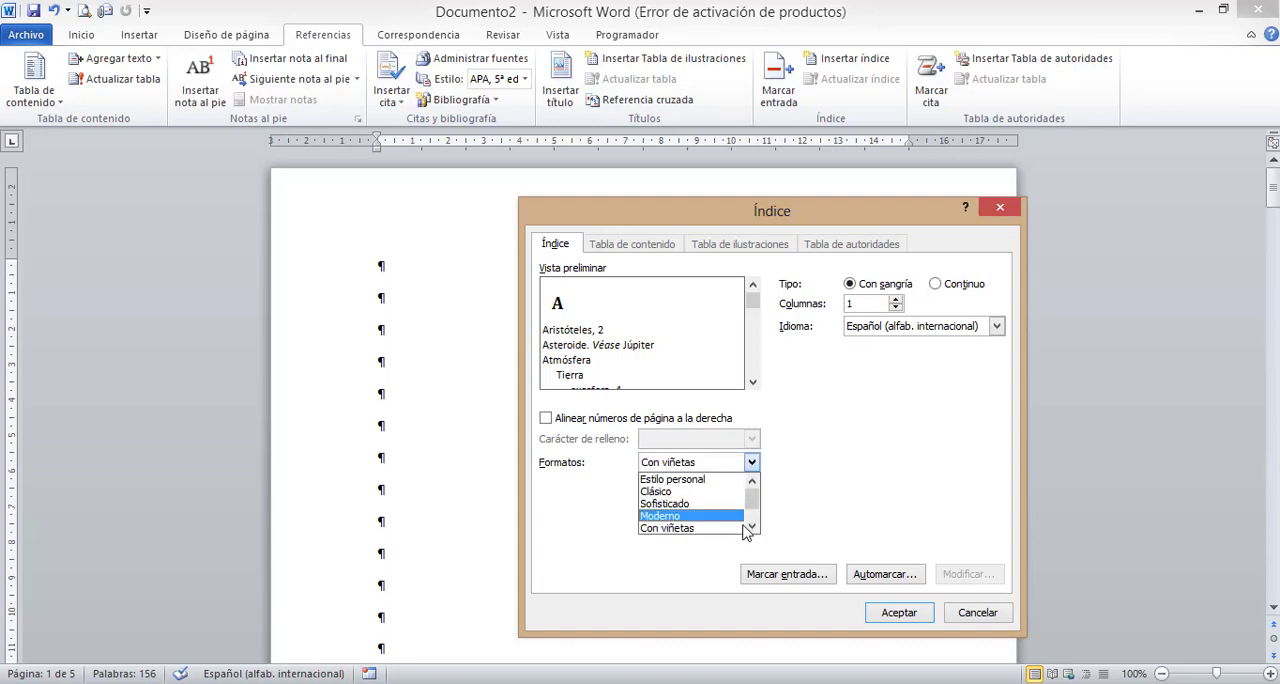
click(751, 527)
click(751, 527)
click(716, 509)
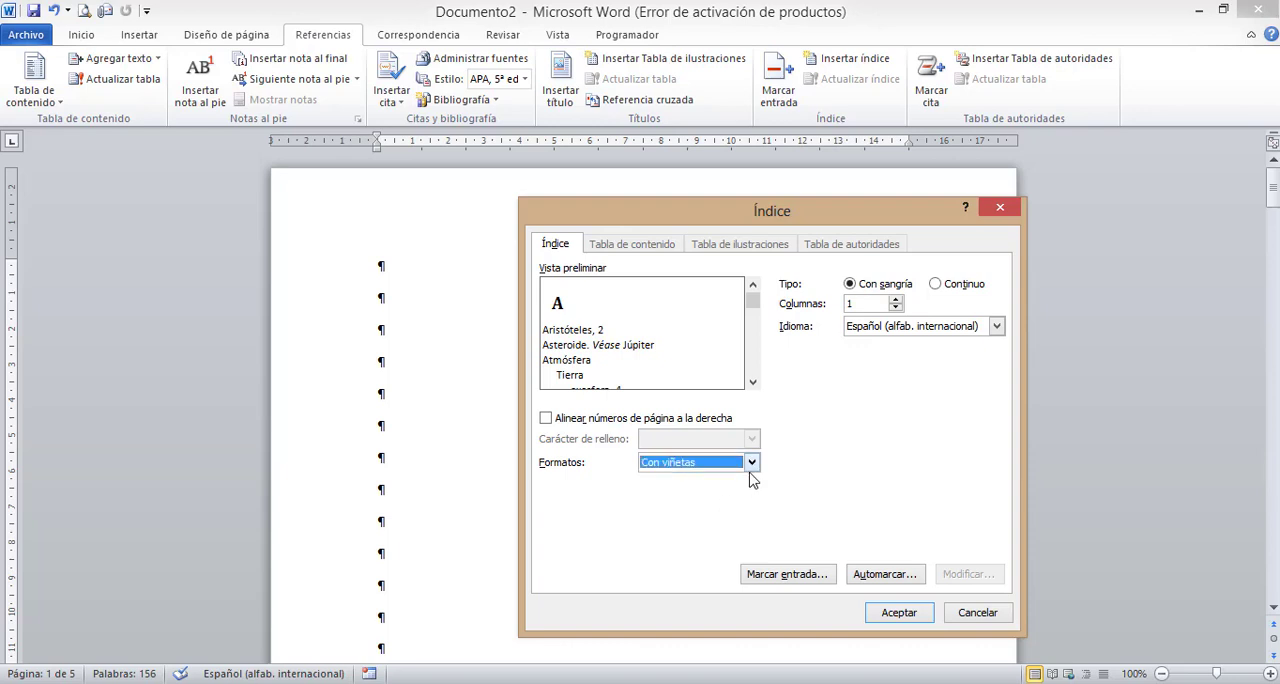
click(751, 463)
click(716, 517)
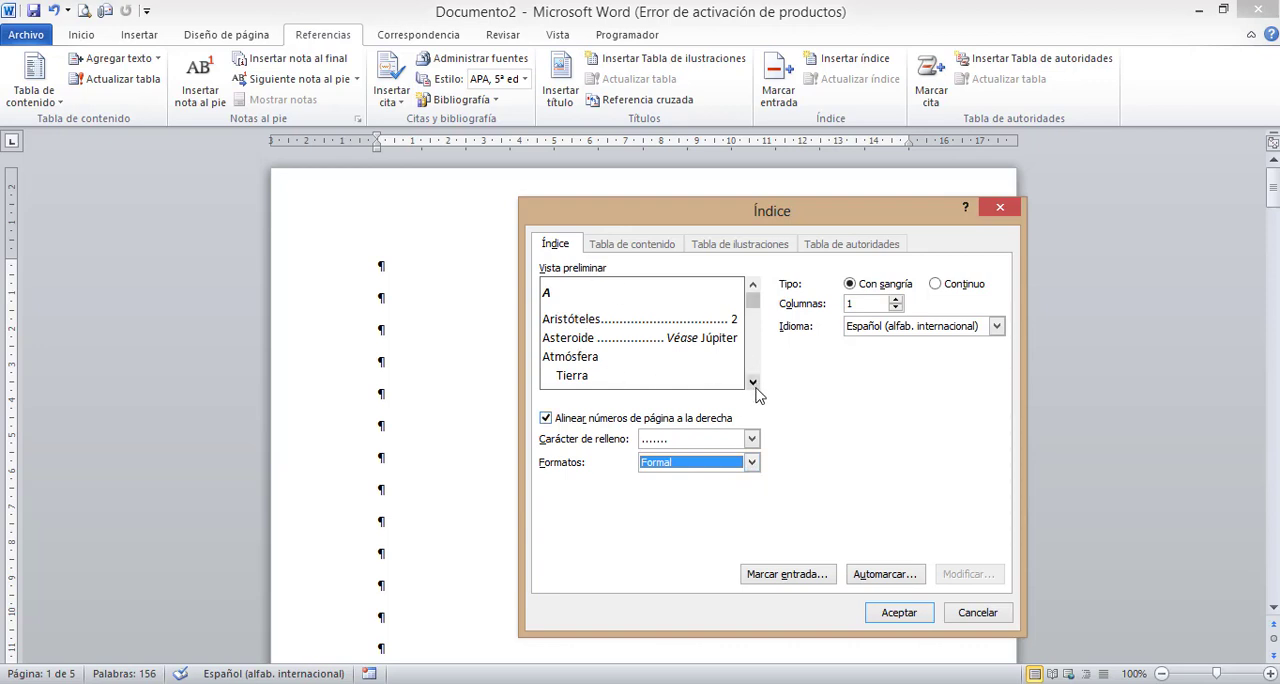
click(751, 463)
click(706, 530)
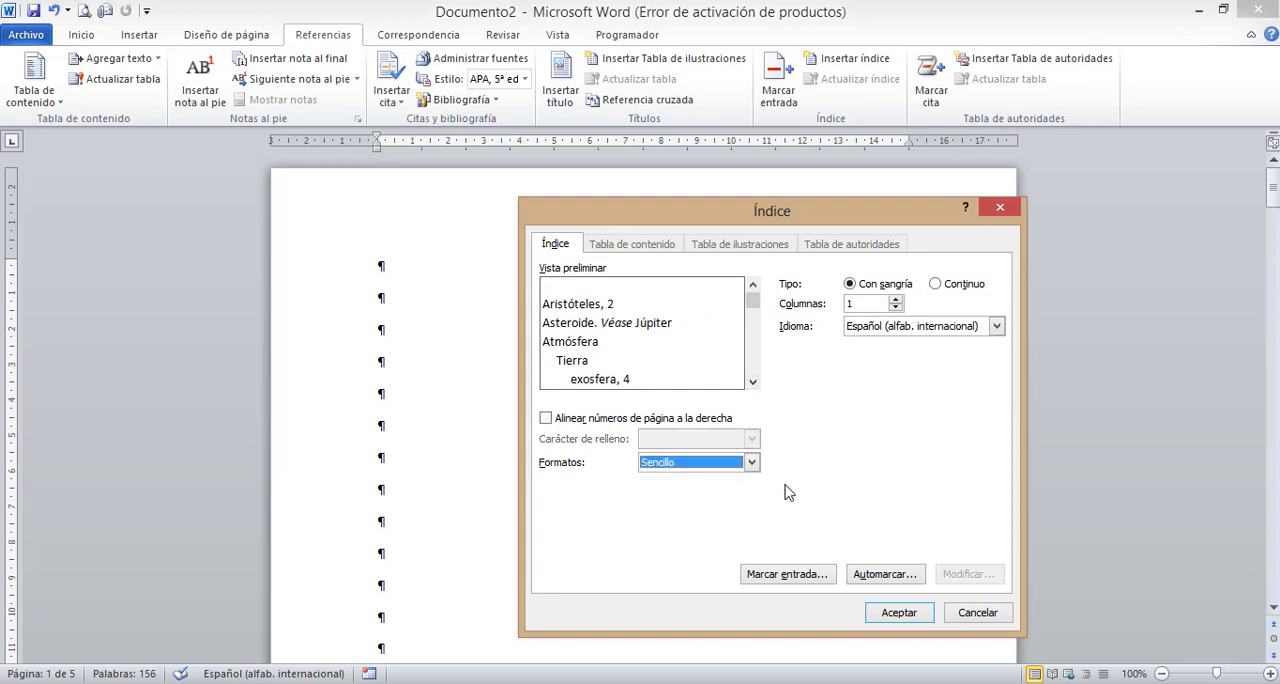
click(751, 463)
drag(751, 522, 752, 490)
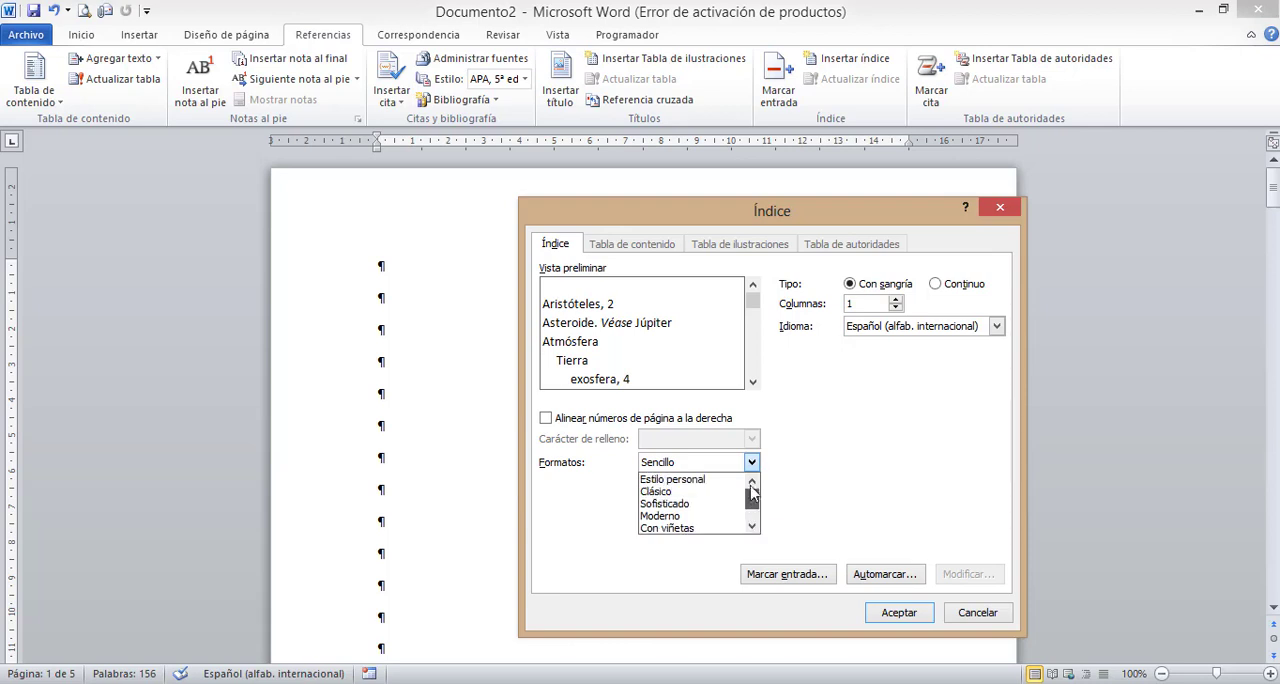
click(714, 480)
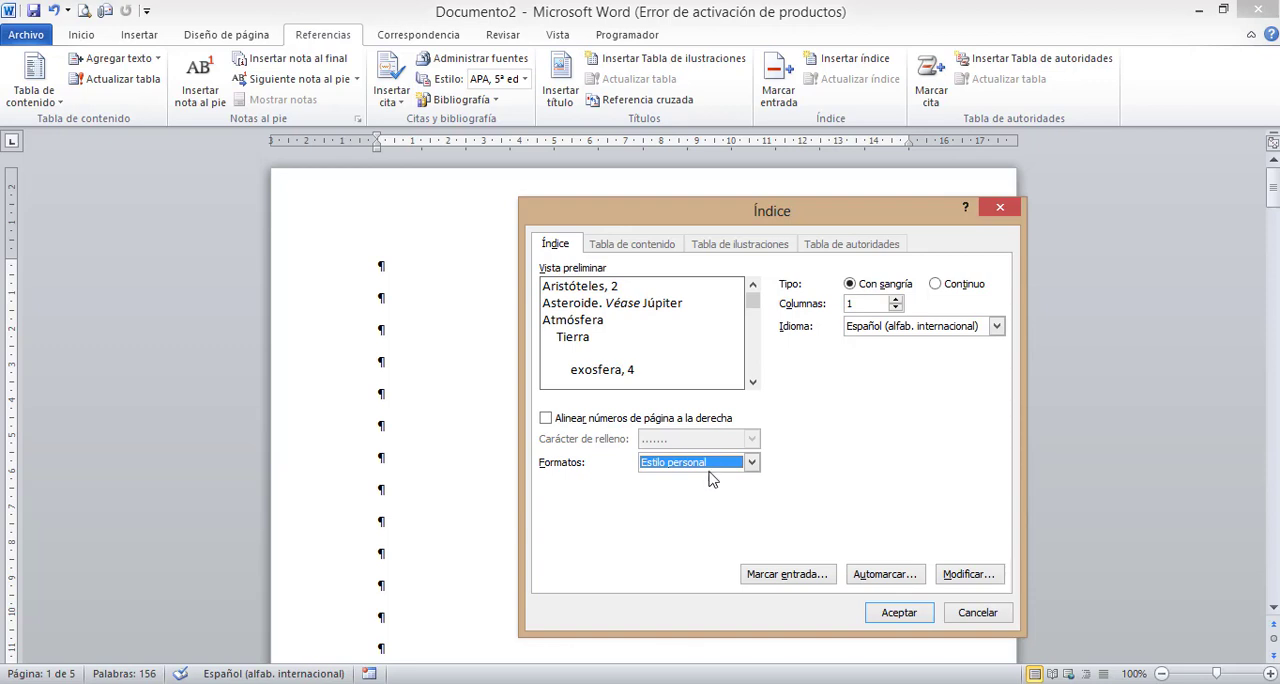
- Insert the index in one column with right-aligned page numbers and a dotted leader, using Con sangría and Estilo personal
click(546, 418)
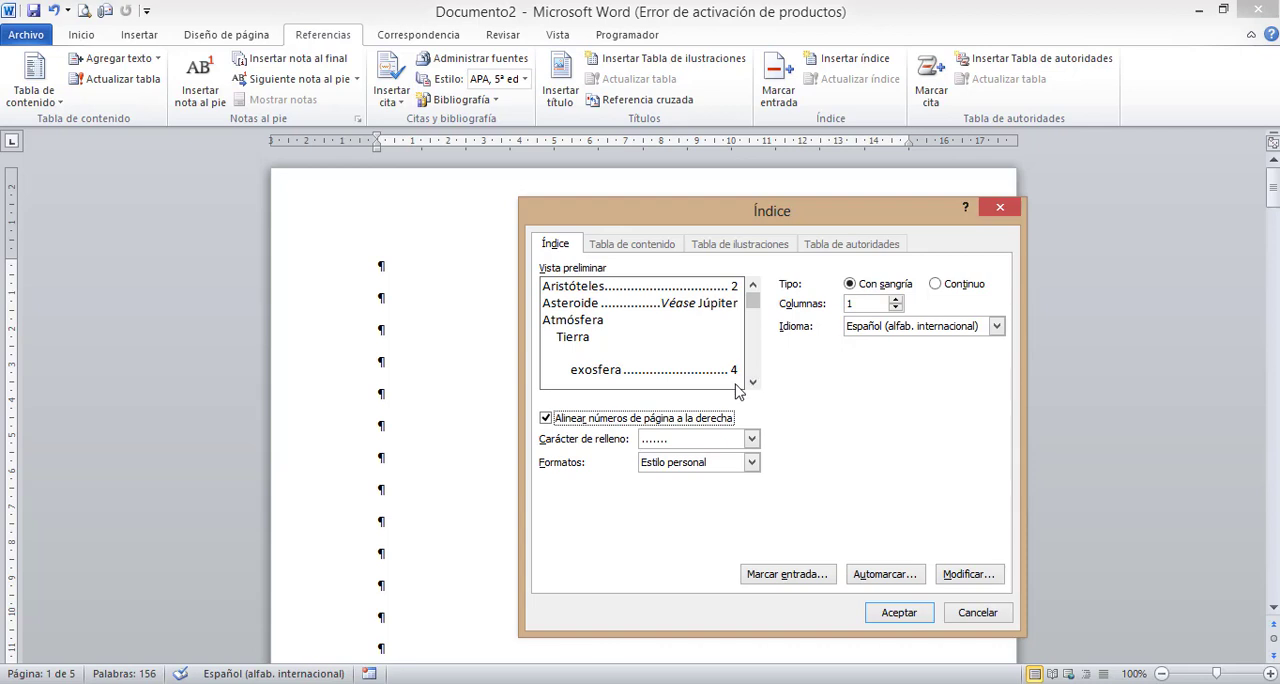
click(896, 301)
click(896, 301)
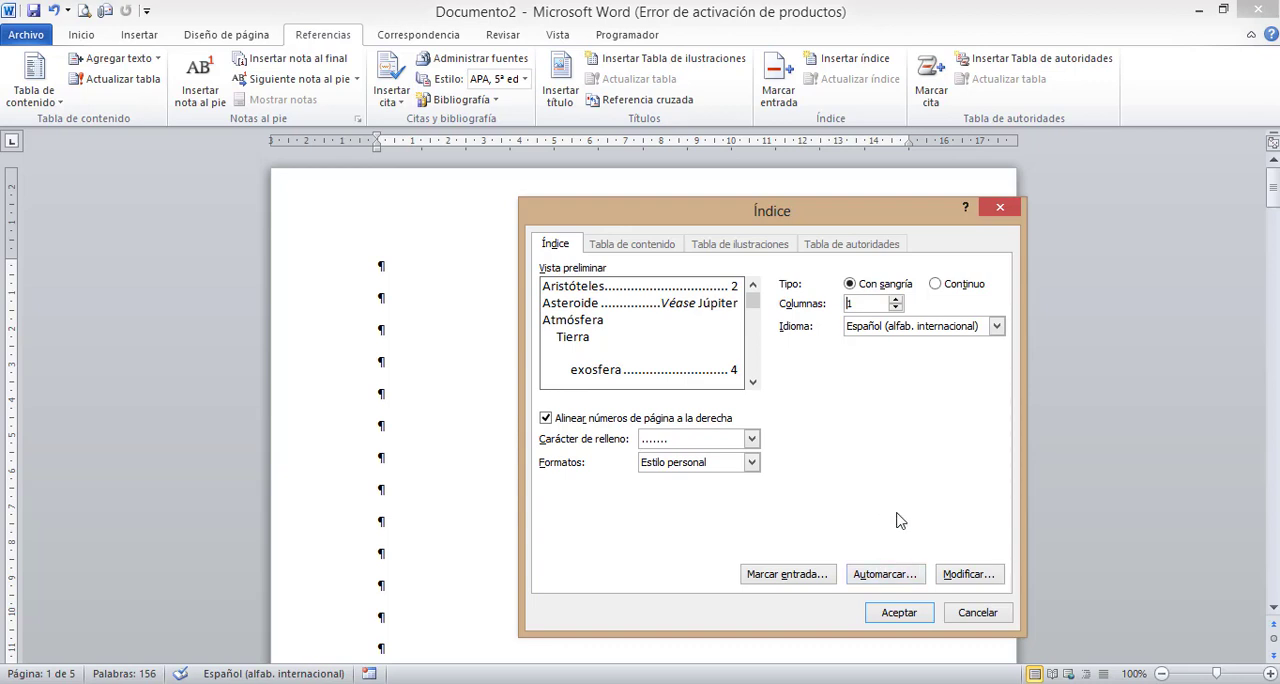
click(898, 613)
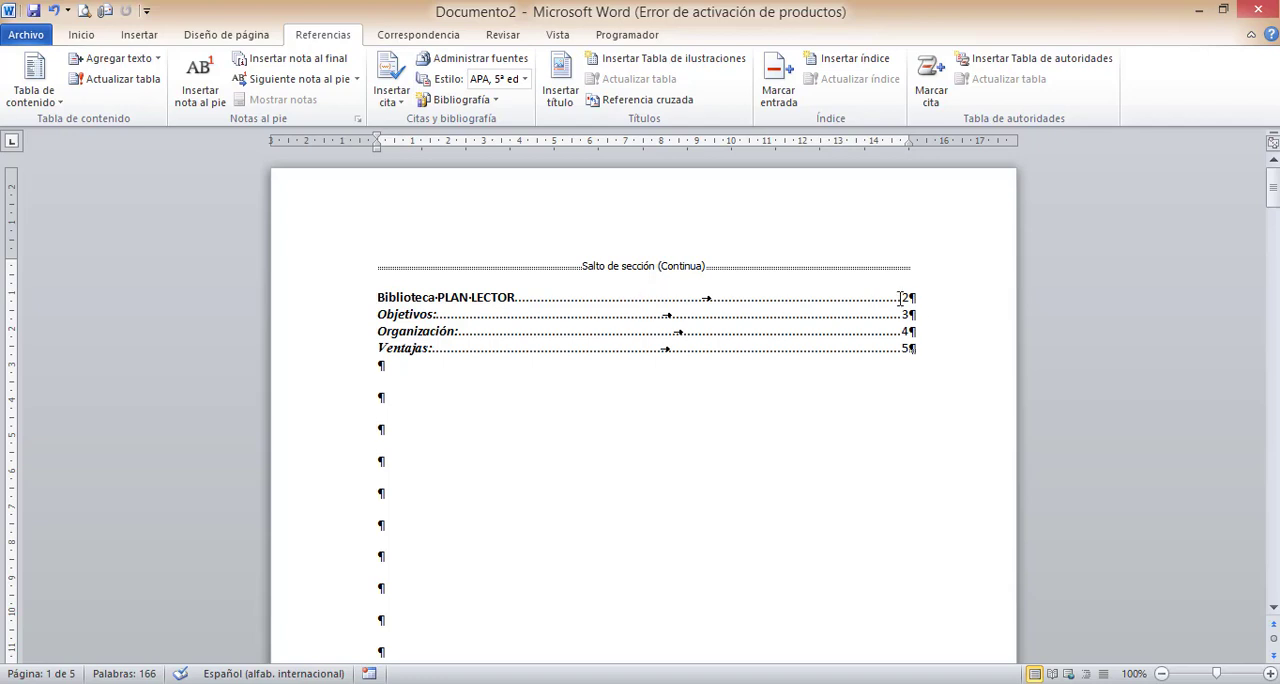
- Examine the page number listed for each heading in the inserted index
drag(901, 299, 909, 299)
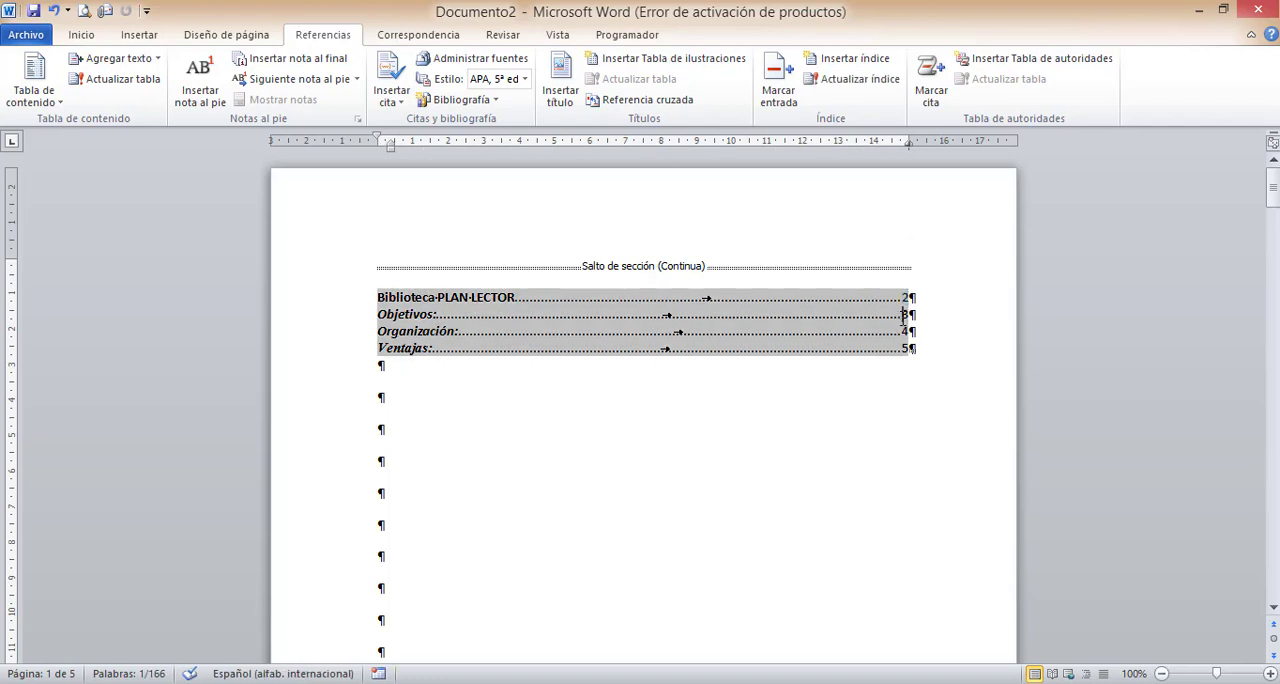
drag(899, 331, 909, 331)
click(917, 400)
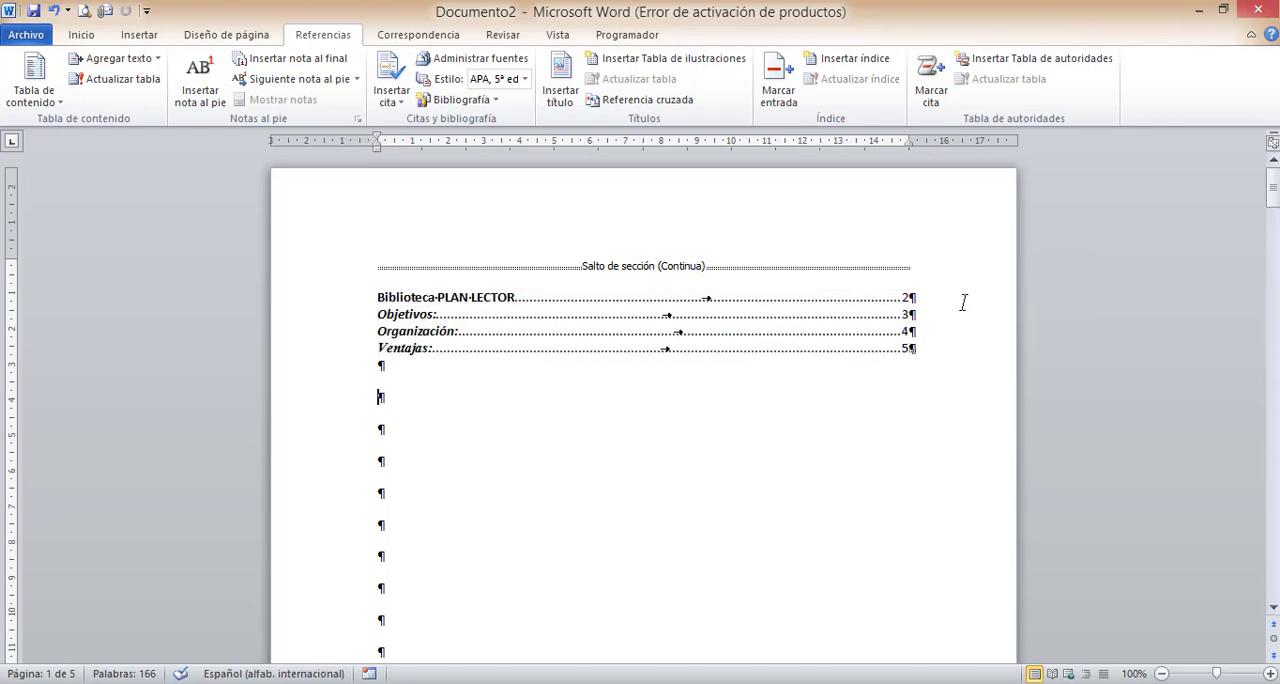
mouse_move(1274, 176)
mouse_down()
mouse_move(1274, 245)
mouse_move(1276, 170)
mouse_up()
click(913, 297)
click(927, 399)
- Hide the paragraph marks and other formatting symbols in the document
click(84, 37)
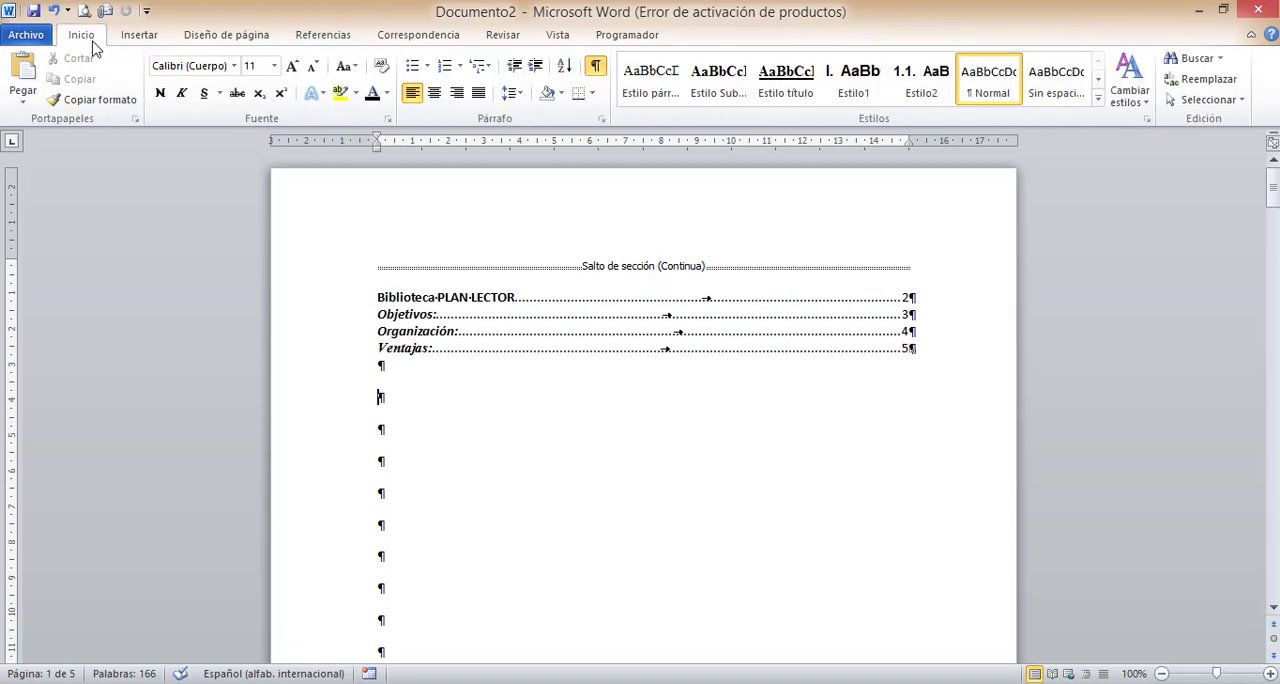
click(596, 66)
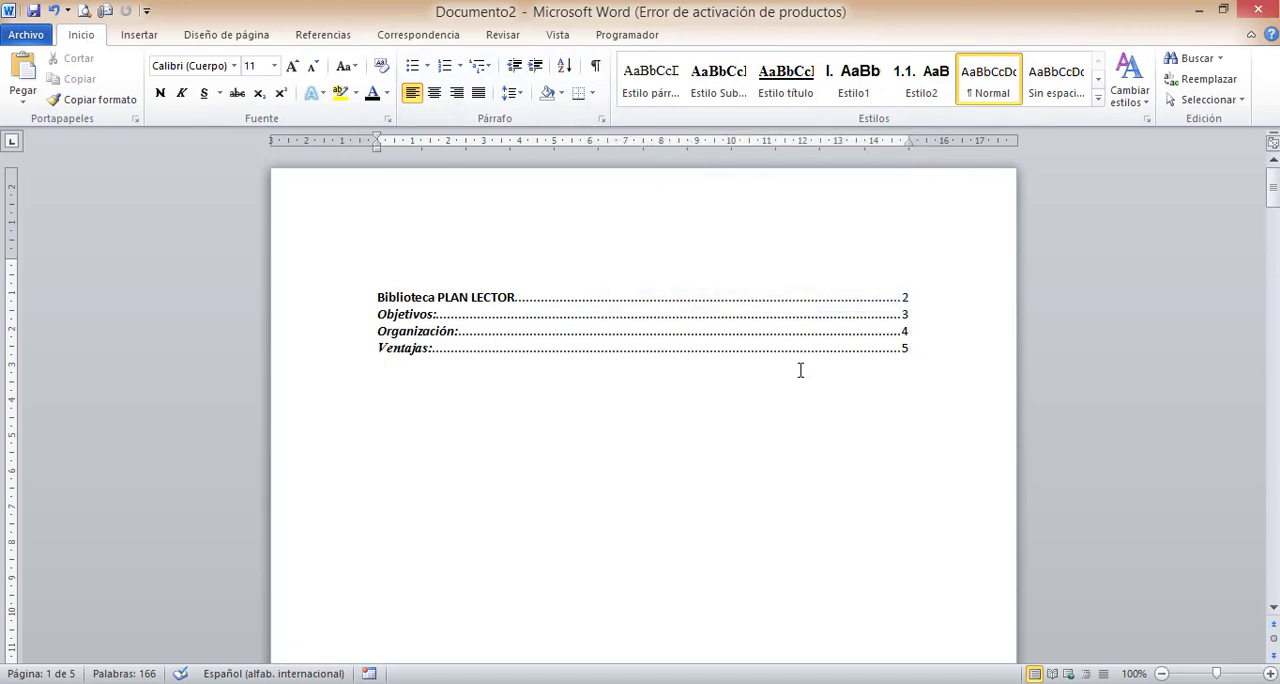
drag(1276, 205, 1264, 175)
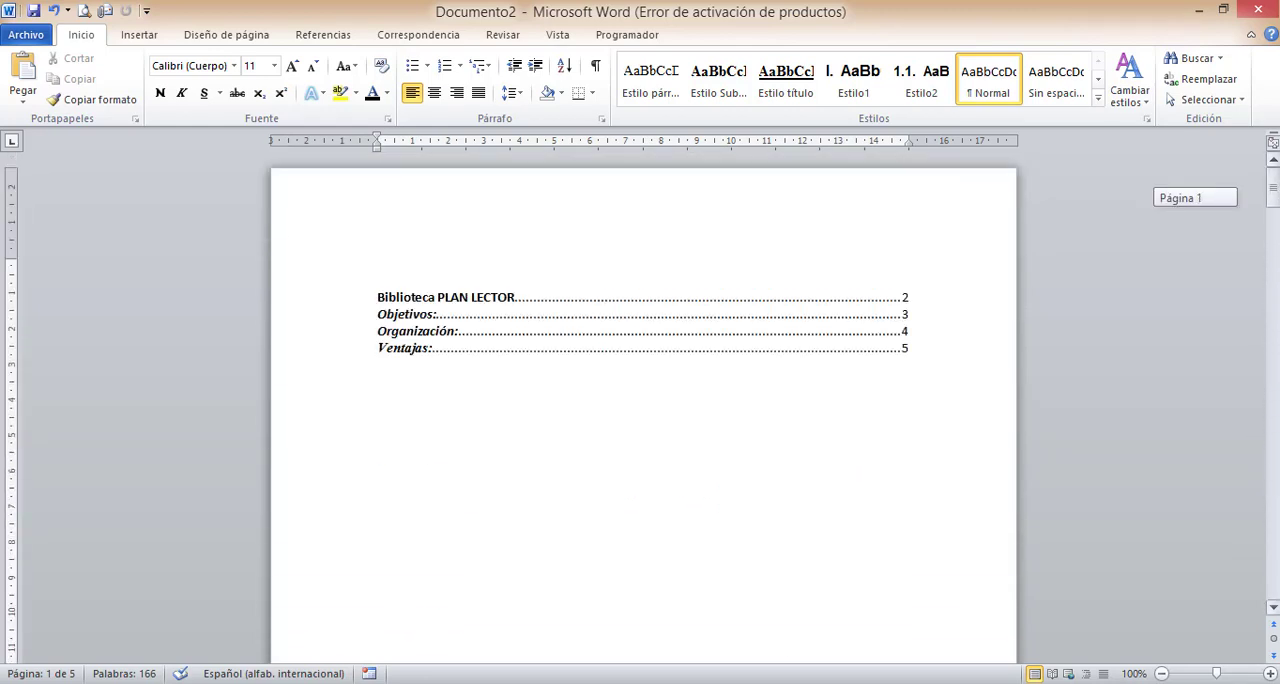
- Check the index entries and their page numbers against the document's headings, including the Ventajas entry
click(878, 290)
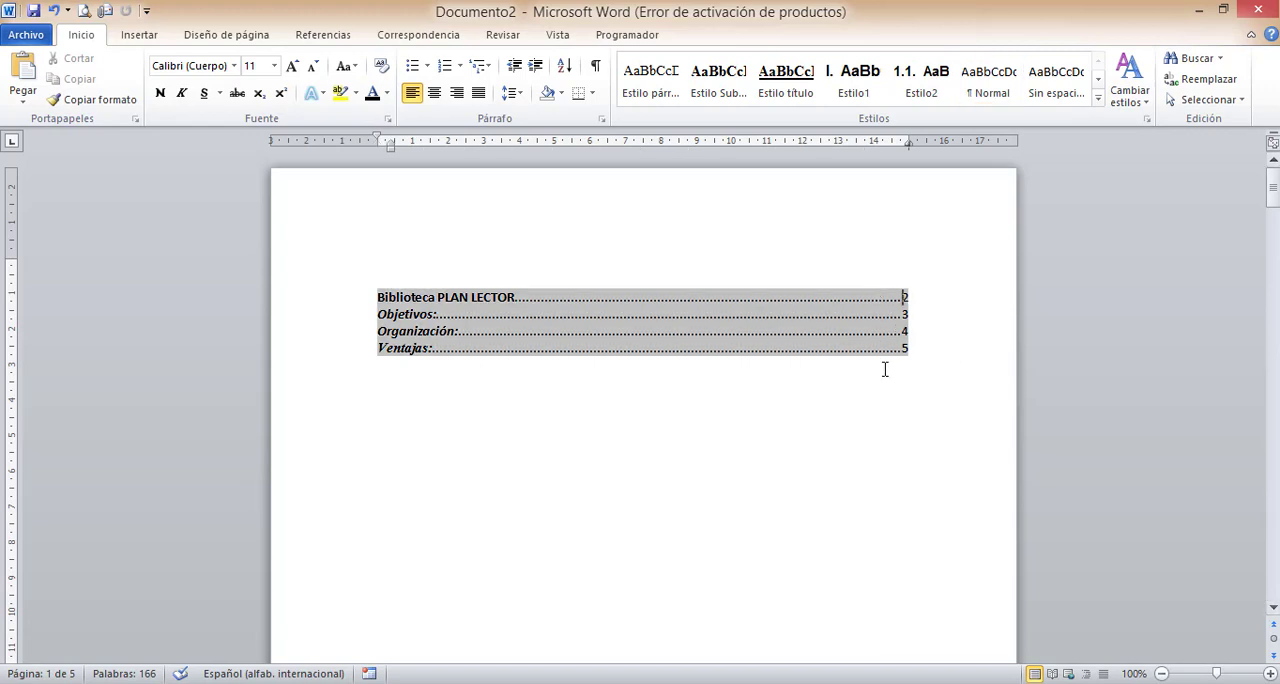
click(884, 369)
click(898, 298)
drag(1272, 190, 1272, 152)
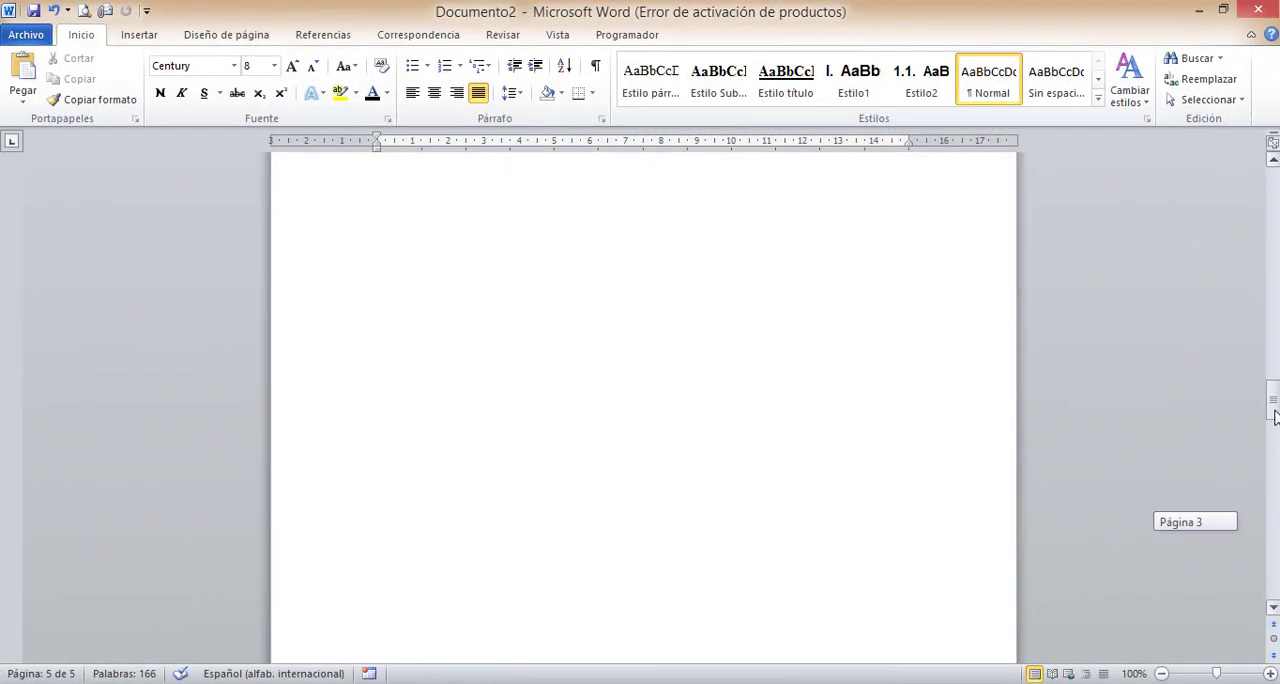
drag(1272, 180, 1273, 173)
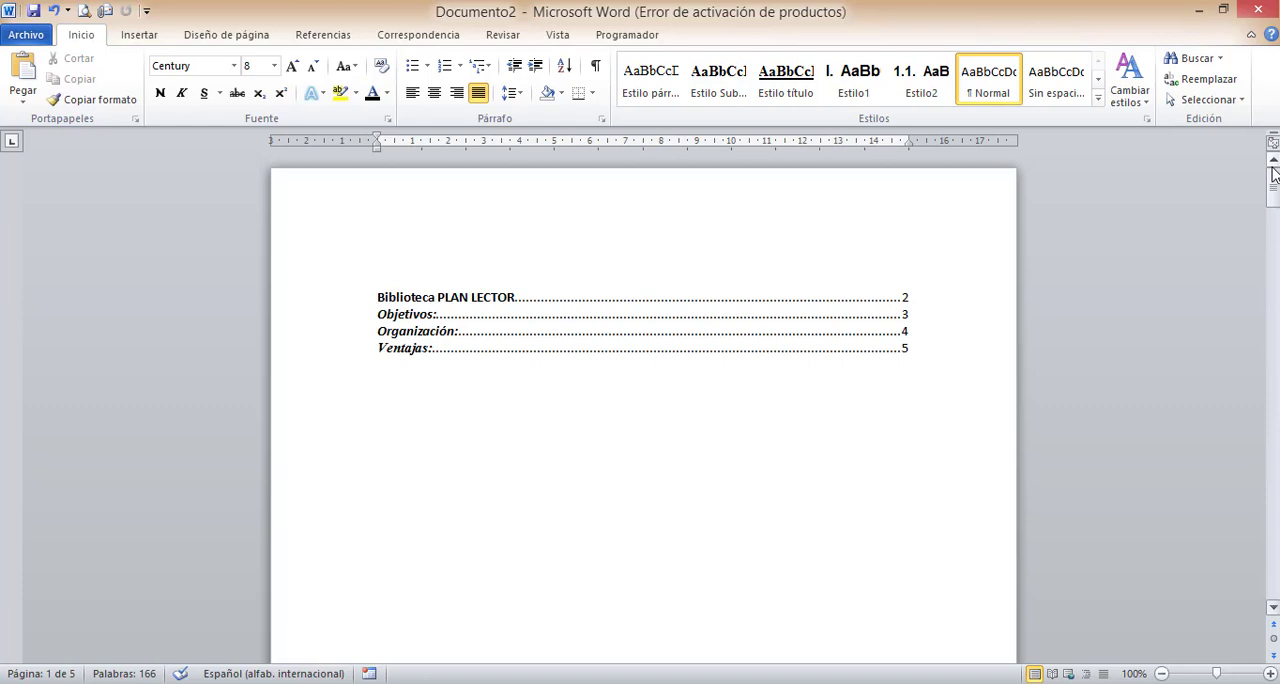
mouse_move(1273, 190)
mouse_down()
mouse_move(1273, 245)
mouse_move(1273, 186)
mouse_up()
drag(376, 346, 393, 347)
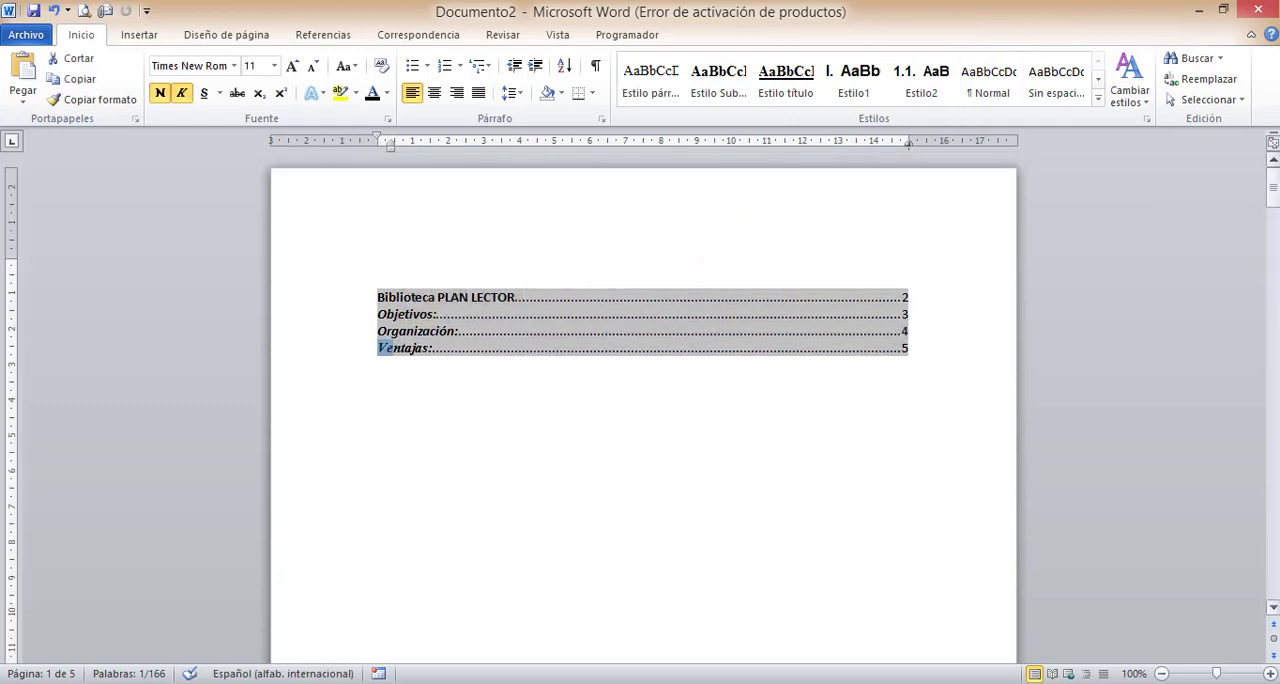
drag(1273, 190, 1273, 522)
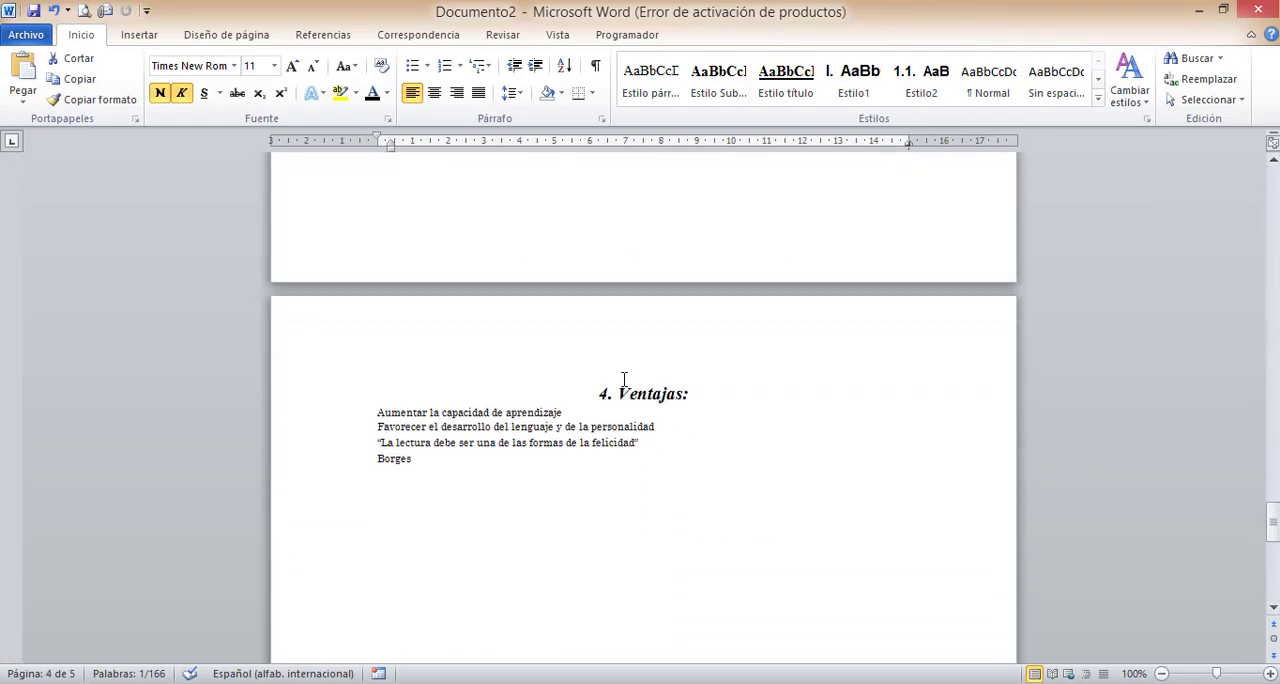
drag(617, 389, 639, 444)
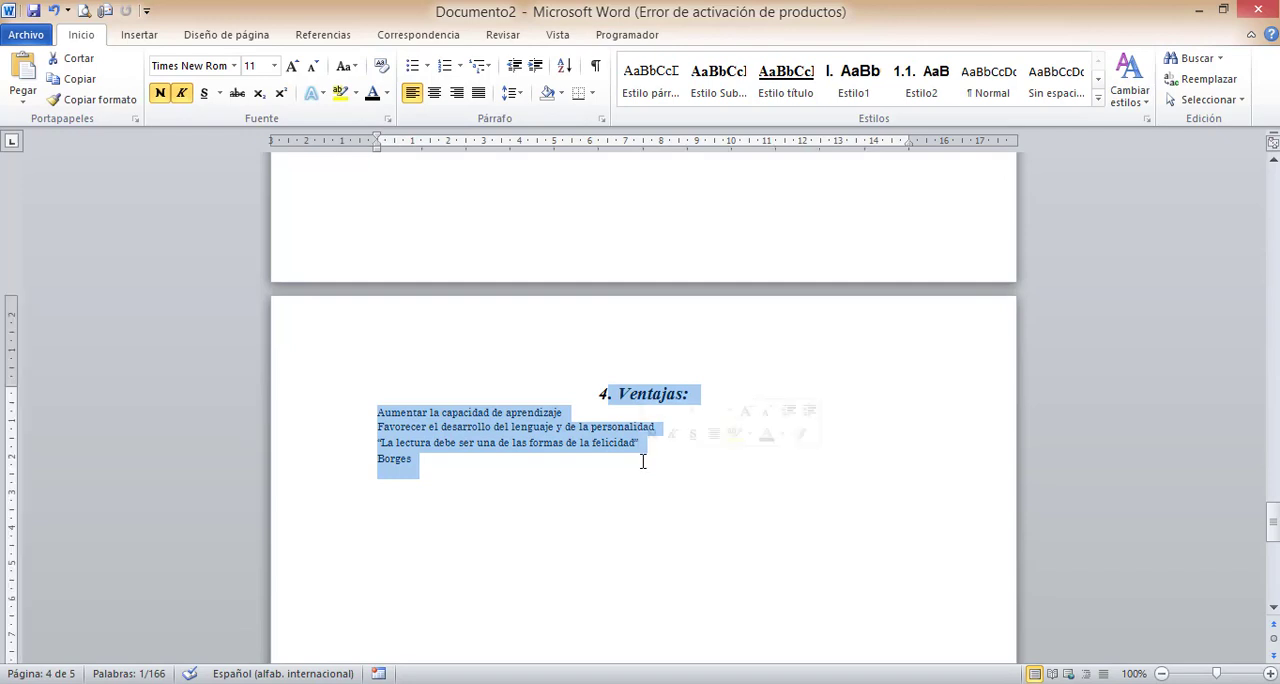
key(Delete)
key(BackSpace)
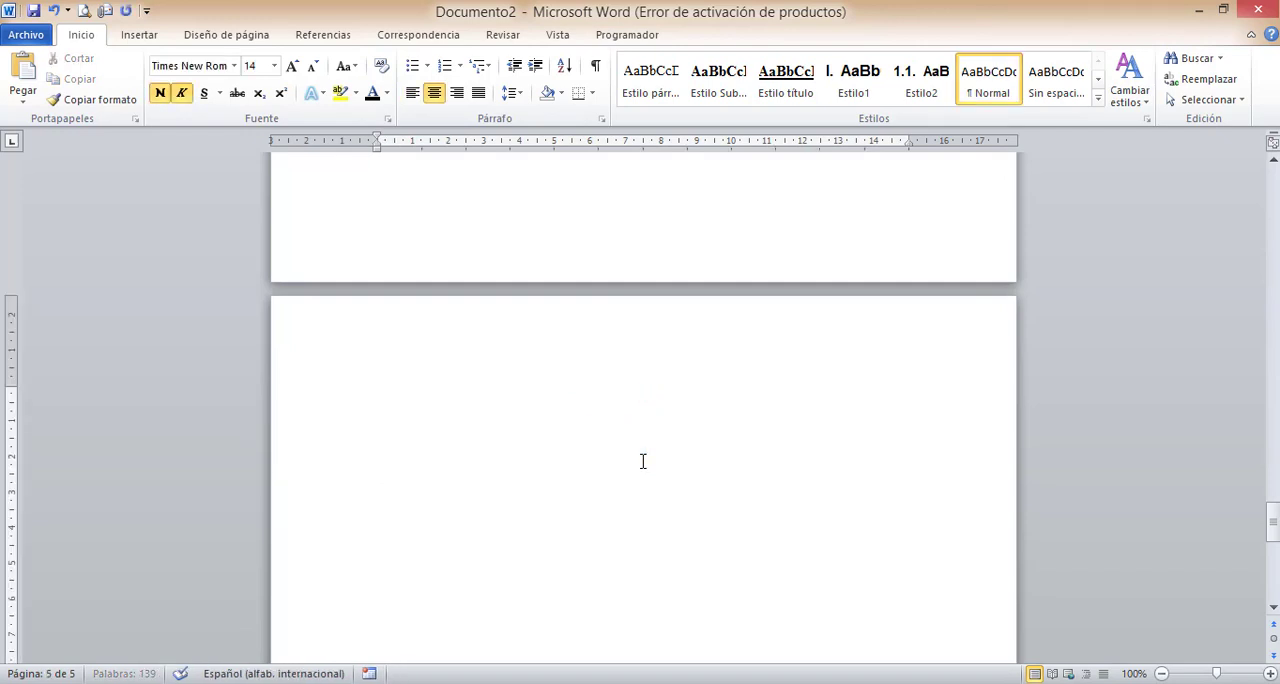
key(ctrl+z)
key(ctrl+z)
key(ctrl+z)
- Cut the "4. Ventajas:" heading together with all of its text from page 5
key(shift+Down)
key(shift+Down)
key(shift+Down)
key(shift+Down)
key(shift+Down)
key(shift+Down)
key(ctrl+c)
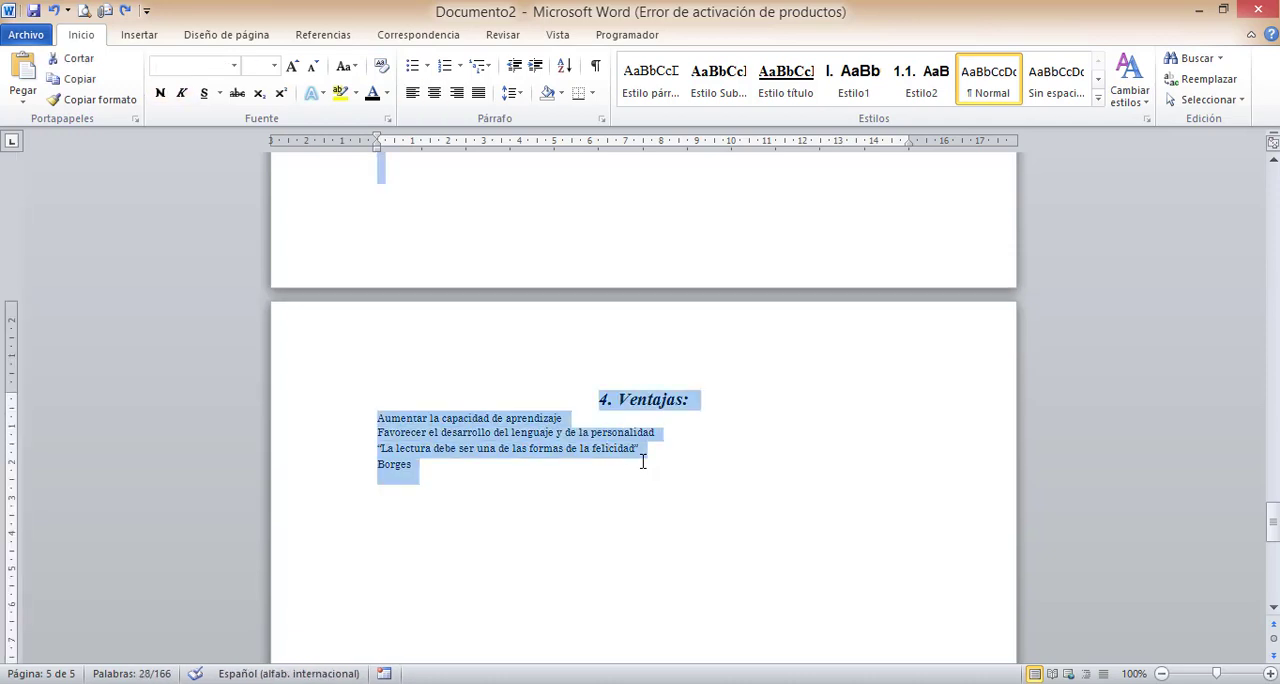
key(BackSpace)
- Add blank paragraphs until page 6 begins and paste the Ventajas heading and its text there
key(Return)
key(Return)
key(Return)
key(Return)
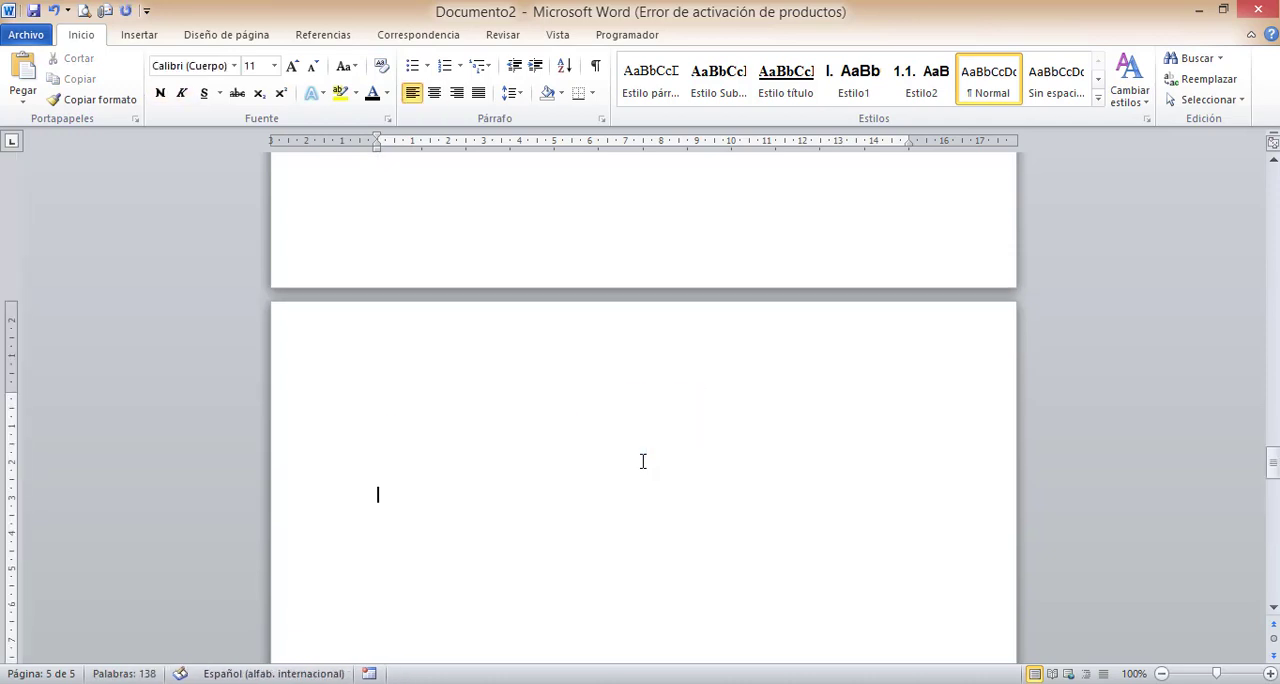
key(Return)
key(Return)
key(Return)
key(Return)
key(Return)
key(Return)
key(Return)
key(Return)
key(Return)
key(Return)
key(Return)
key(Return)
key(Return)
key(Return)
key(Return)
key(Return)
key(Return)
key(Return)
key(Return)
key(Return)
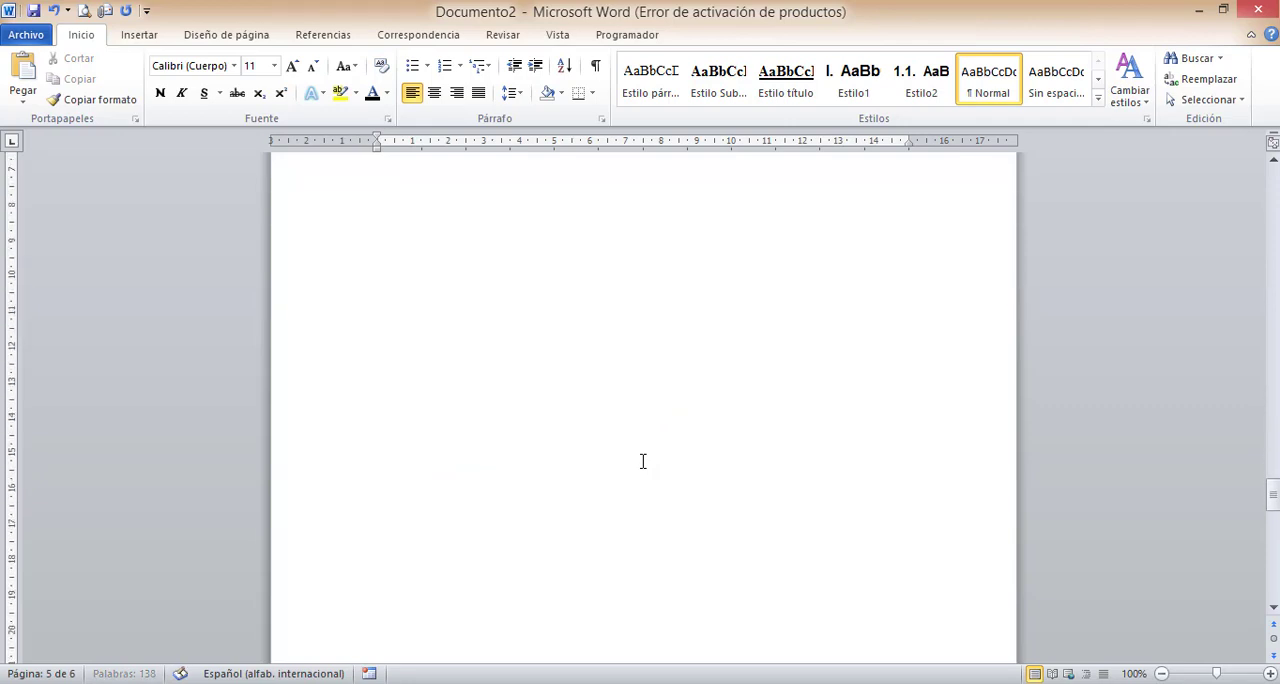
key(Return)
key(Return)
key(Return)
key(Return)
key(Return)
key(Return)
key(Return)
key(Return)
key(Return)
key(Return)
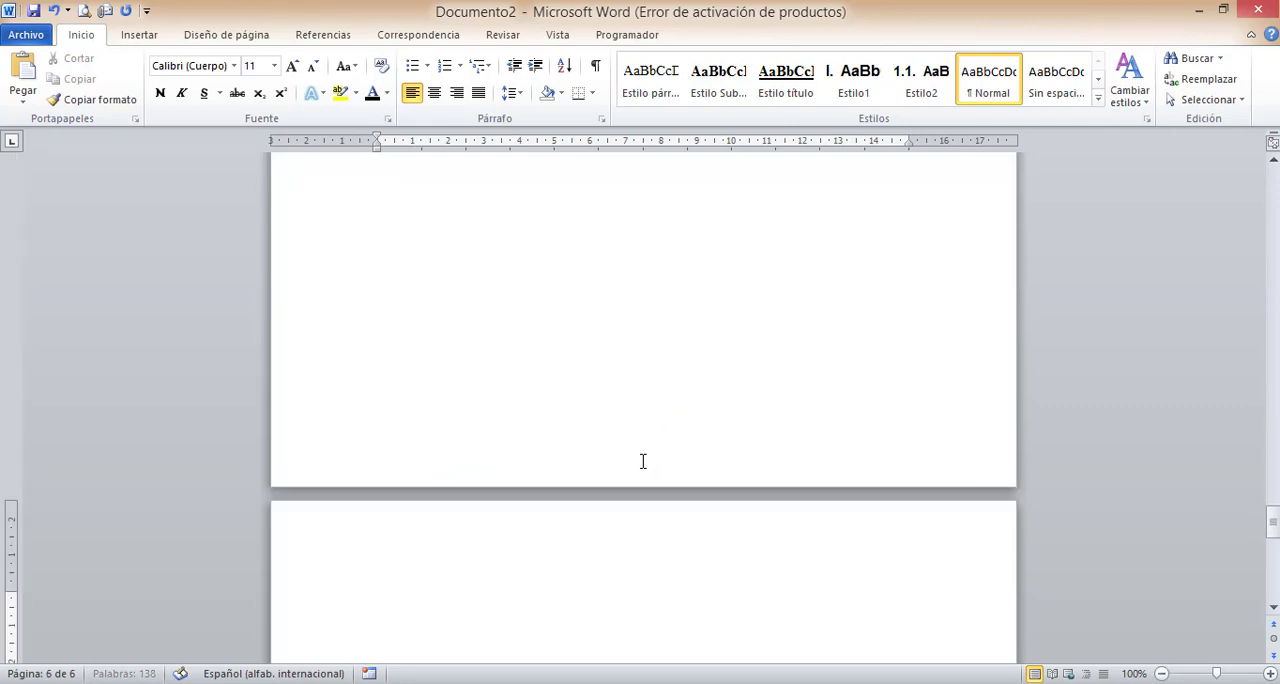
key(ctrl+v)
key(Up)
key(Up)
key(Up)
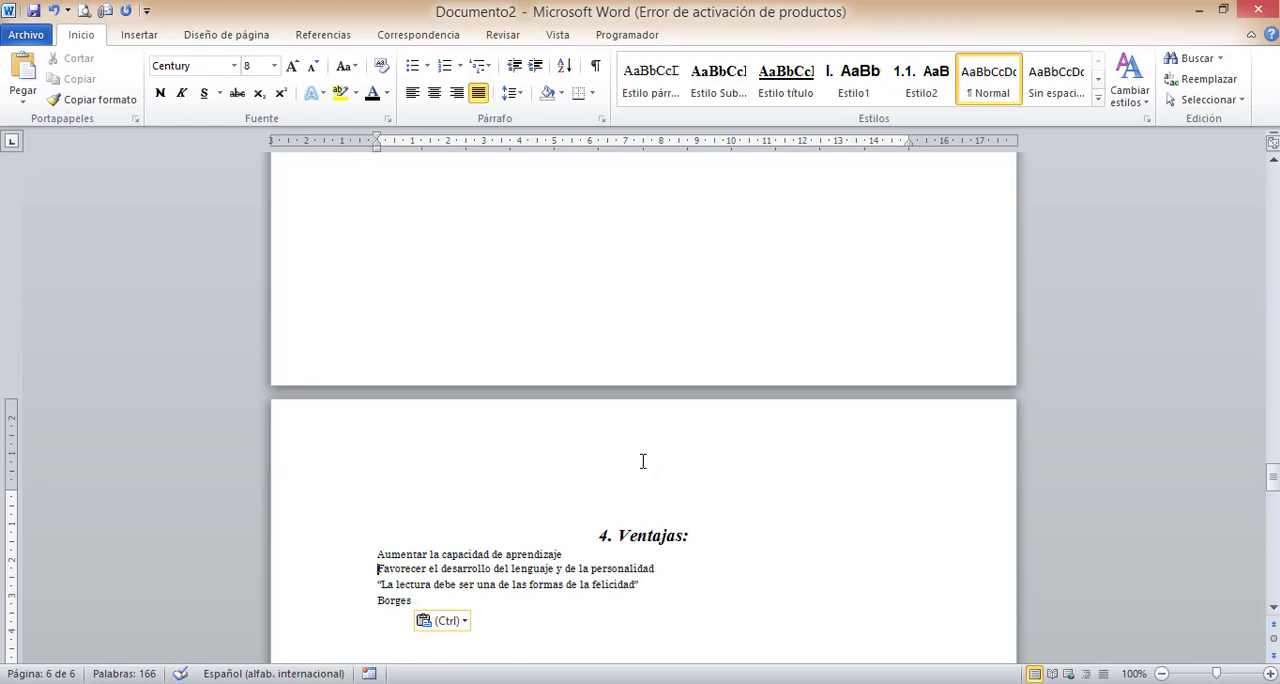
key(Up)
key(Up)
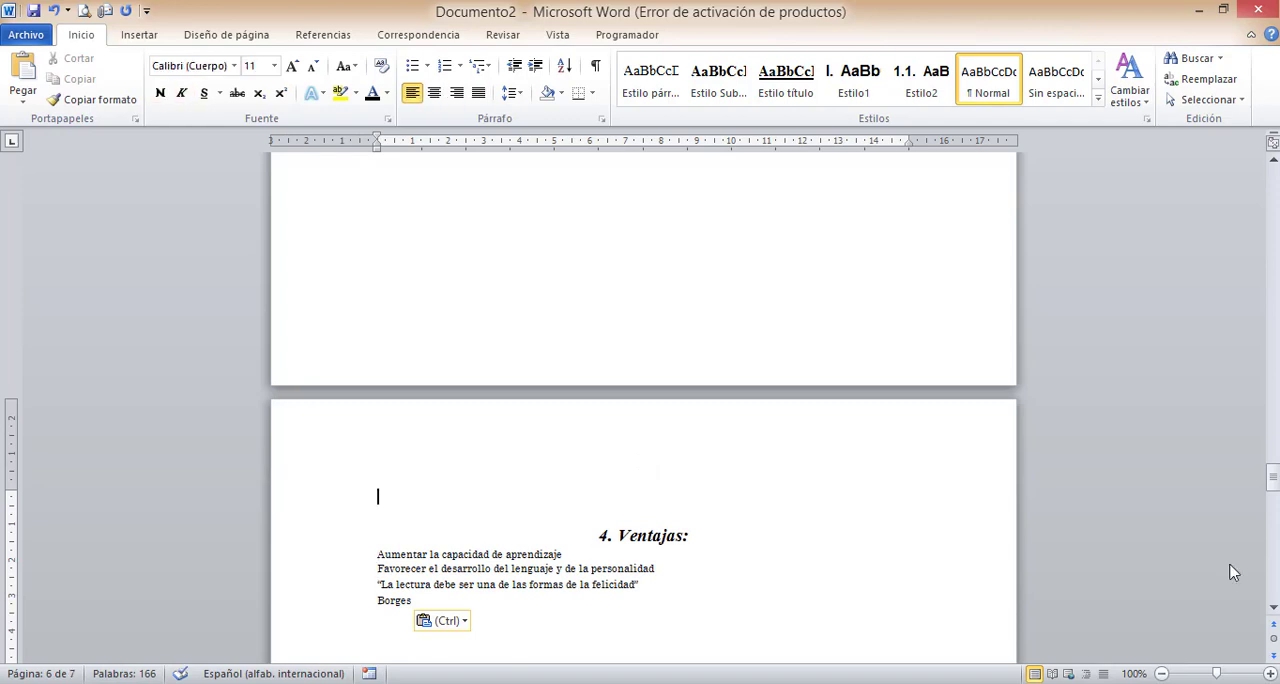
- Update the index on the first page for the moved Ventajas section and check the listed page numbers
drag(1273, 478, 1273, 184)
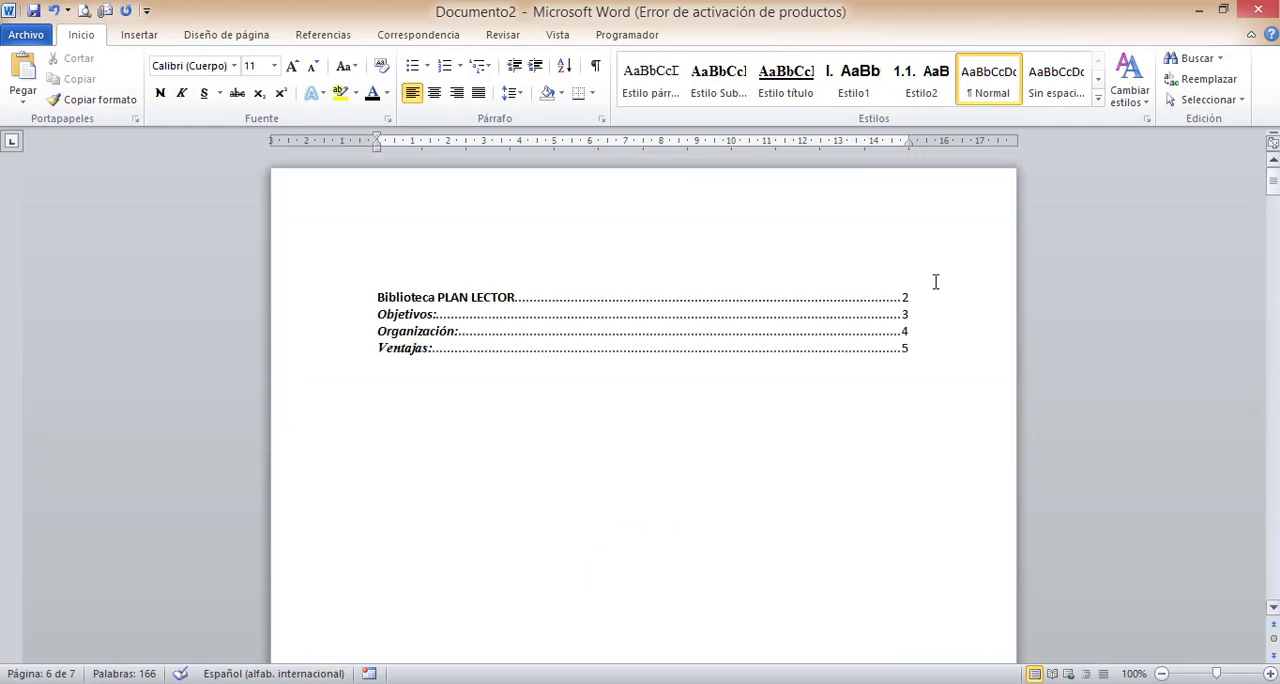
click(822, 347)
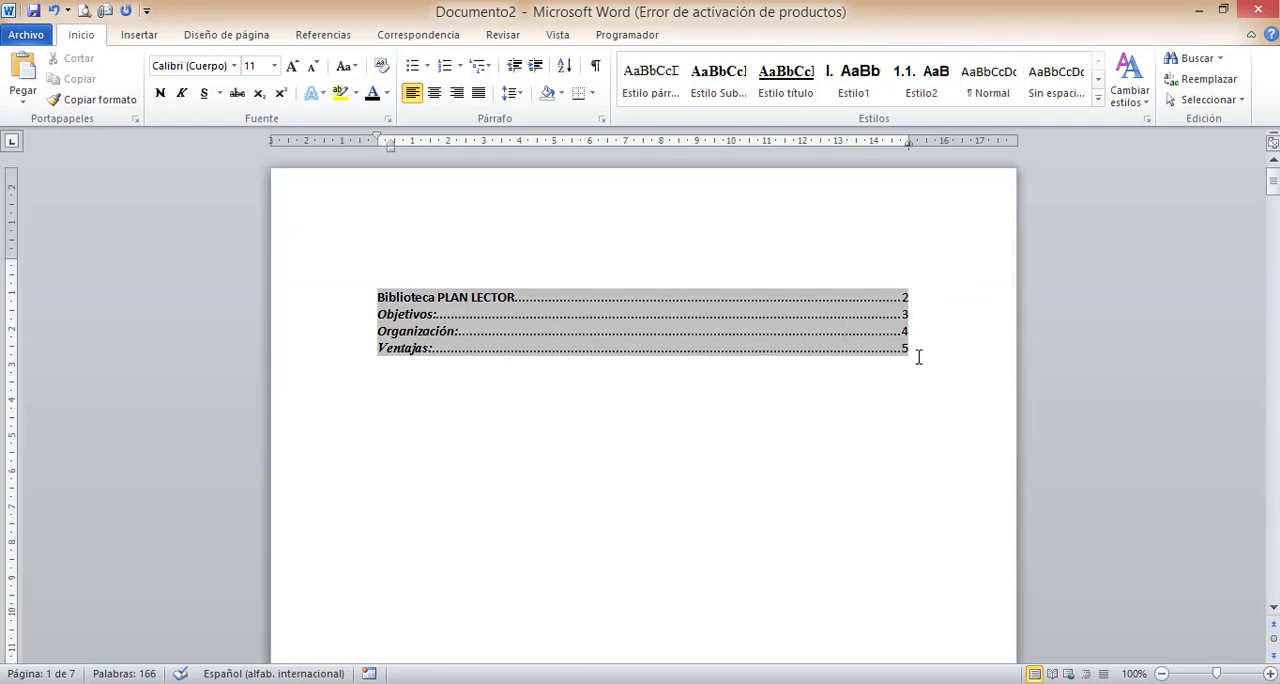
right_click(826, 343)
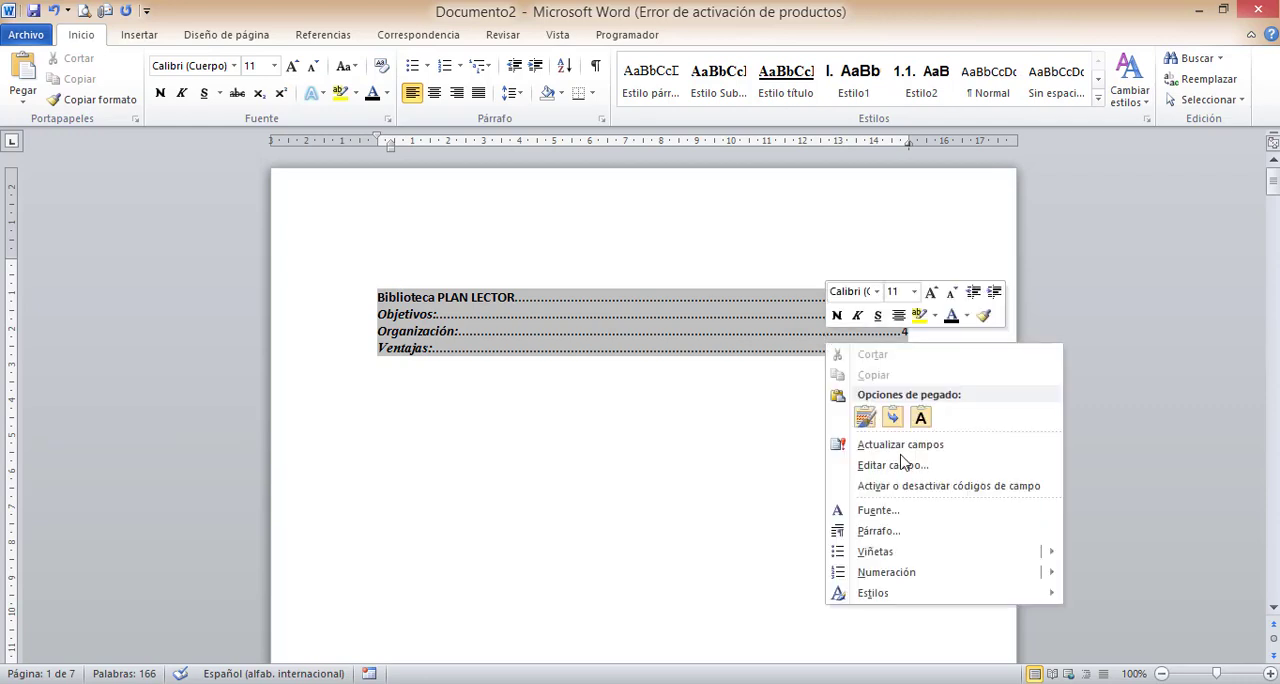
click(936, 447)
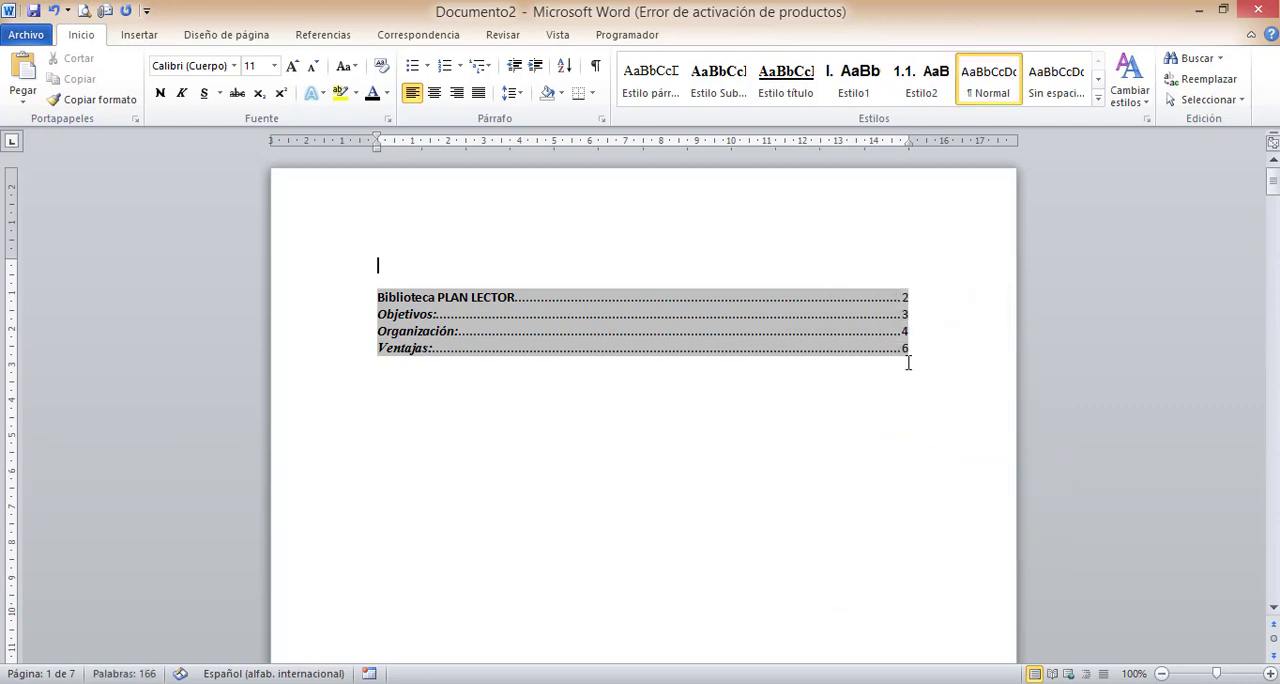
drag(902, 350, 911, 354)
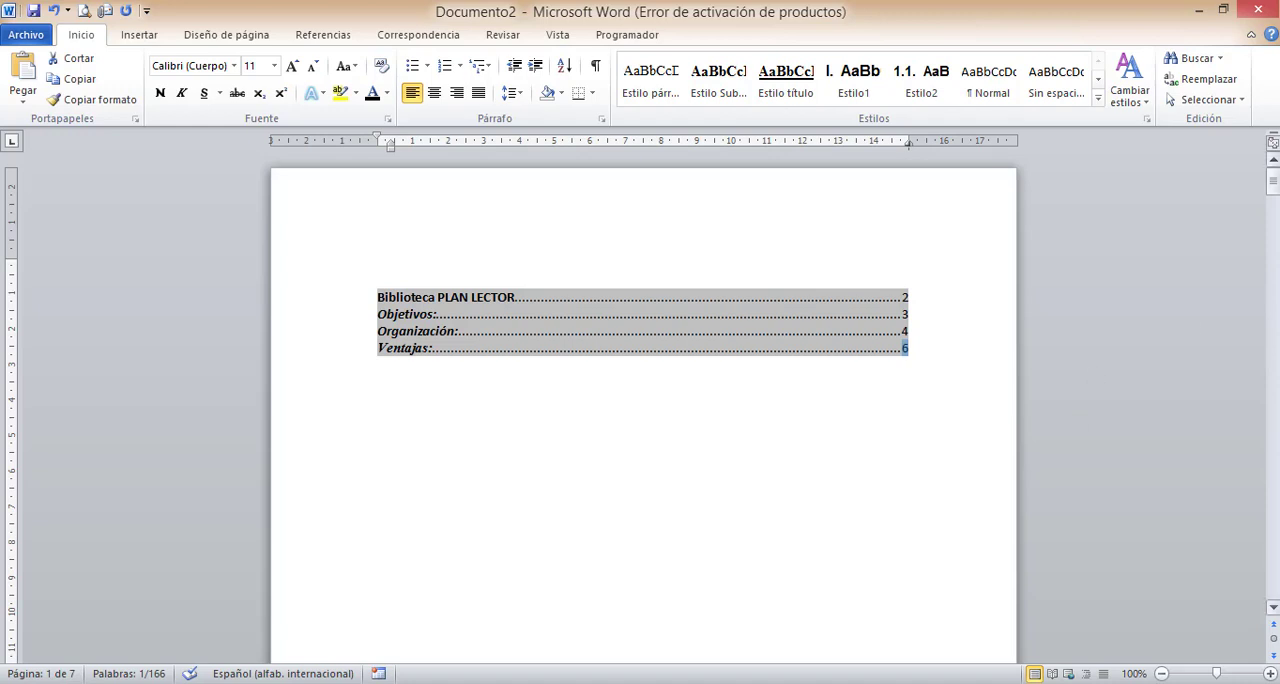
mouse_move(1278, 174)
mouse_down()
mouse_move(1272, 406)
mouse_move(1240, 607)
mouse_move(1275, 160)
mouse_up()
click(857, 333)
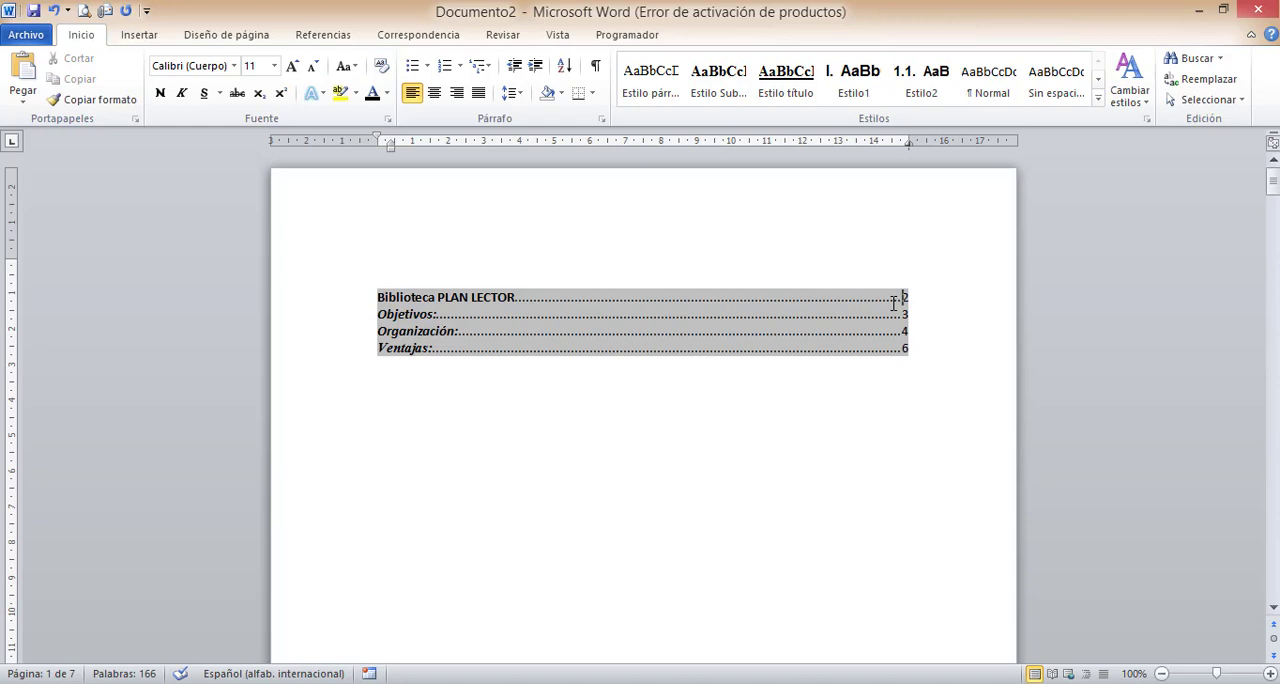